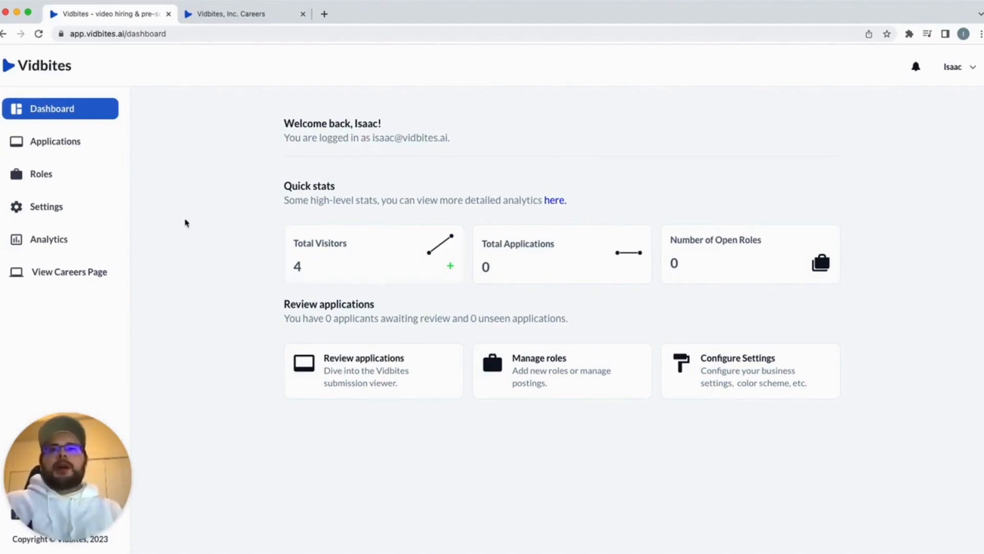
Open Business settings and review the business name field
left_click(61, 207)
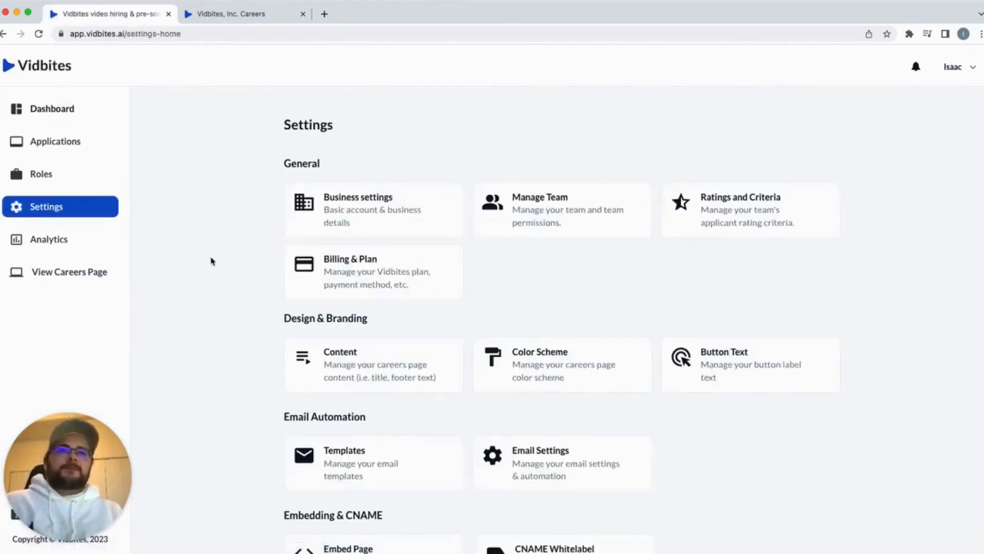
left_click(396, 225)
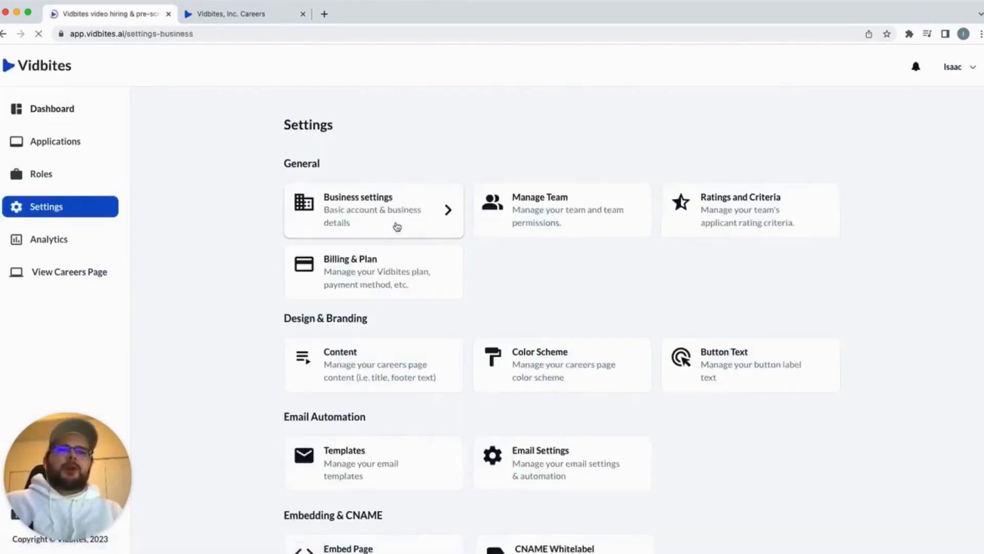
scroll(334, 336, "down", 2)
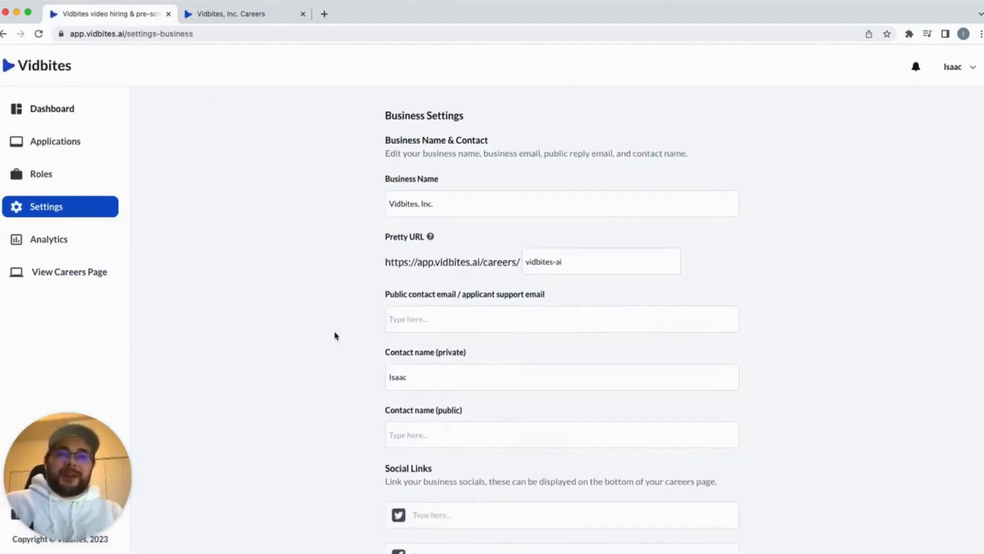
left_click(482, 202)
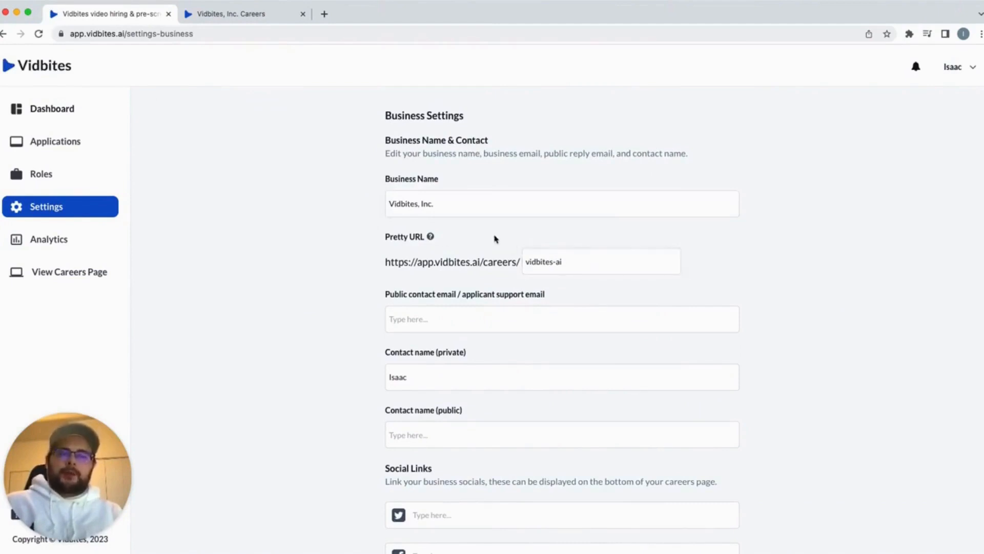
Compare the business details with the public Careers page, then return to the Settings overview
left_click(262, 15)
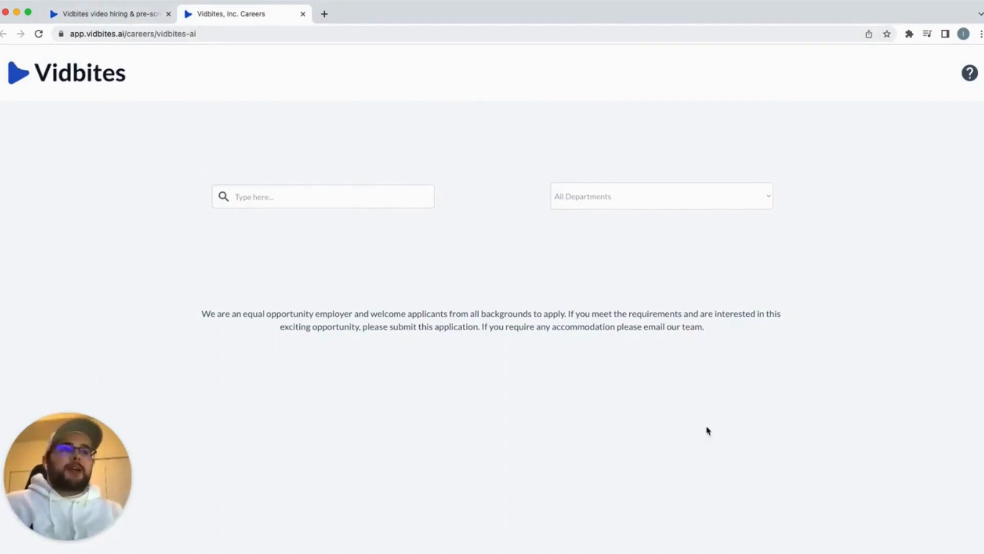
left_click(135, 15)
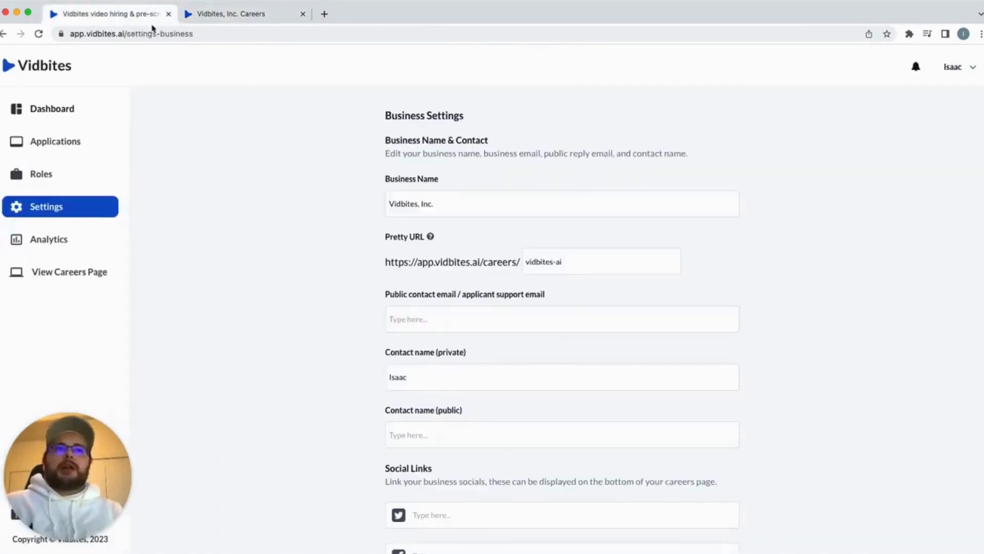
scroll(359, 225, "down", 1)
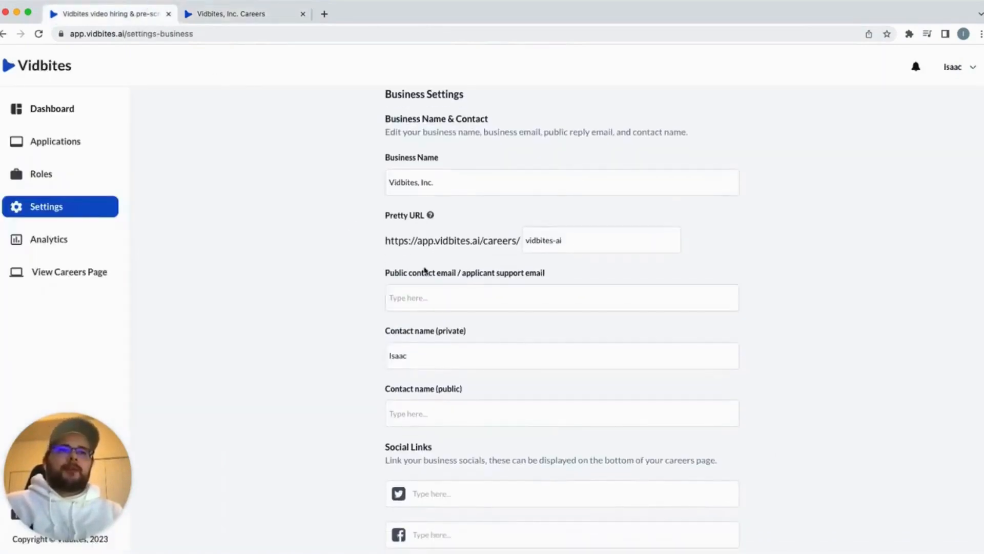
left_click(238, 13)
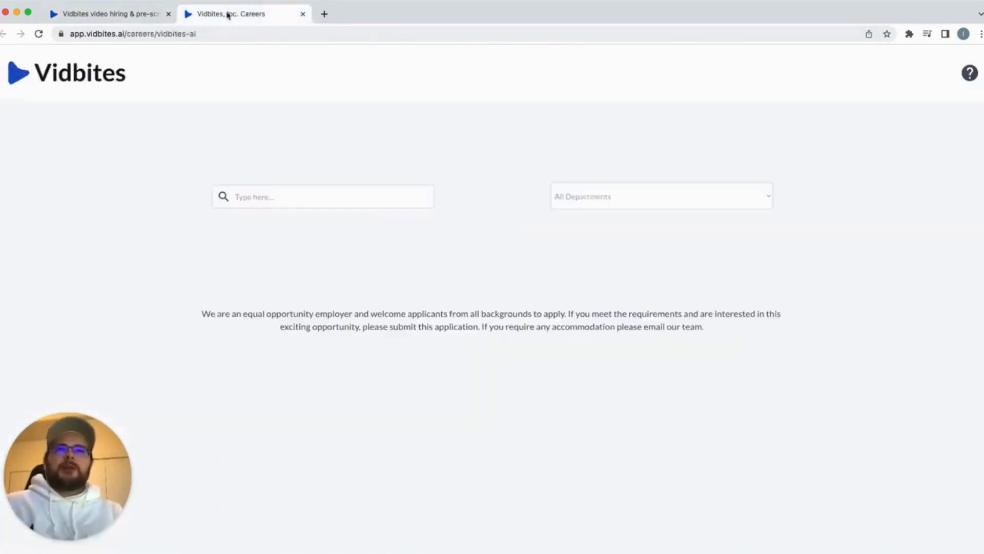
left_click(99, 16)
scroll(314, 303, "down", 5)
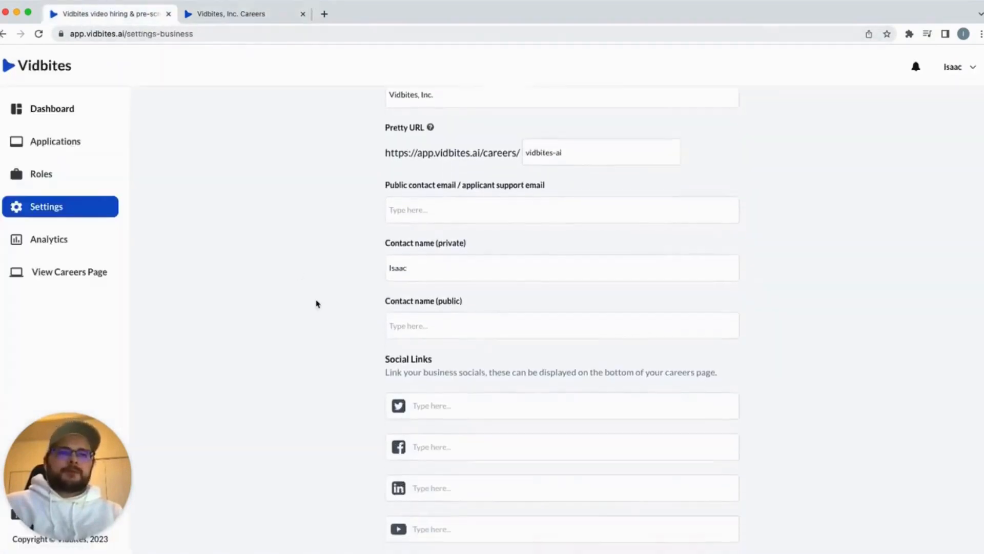
scroll(316, 303, "up", 8)
left_click(60, 206)
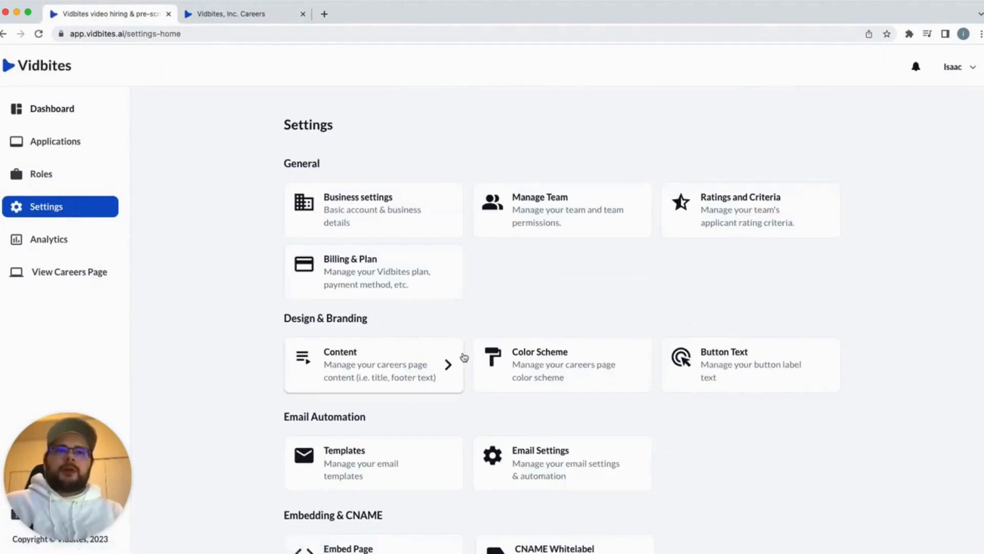
Turn off Display search functionality in the careers page content settings and preview the result
left_click(373, 368)
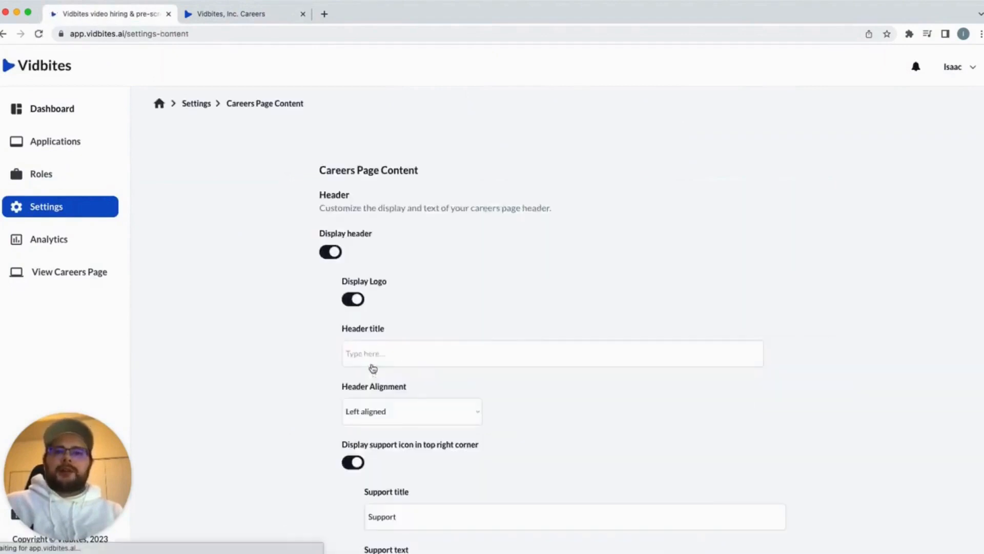
scroll(511, 282, "down", 4)
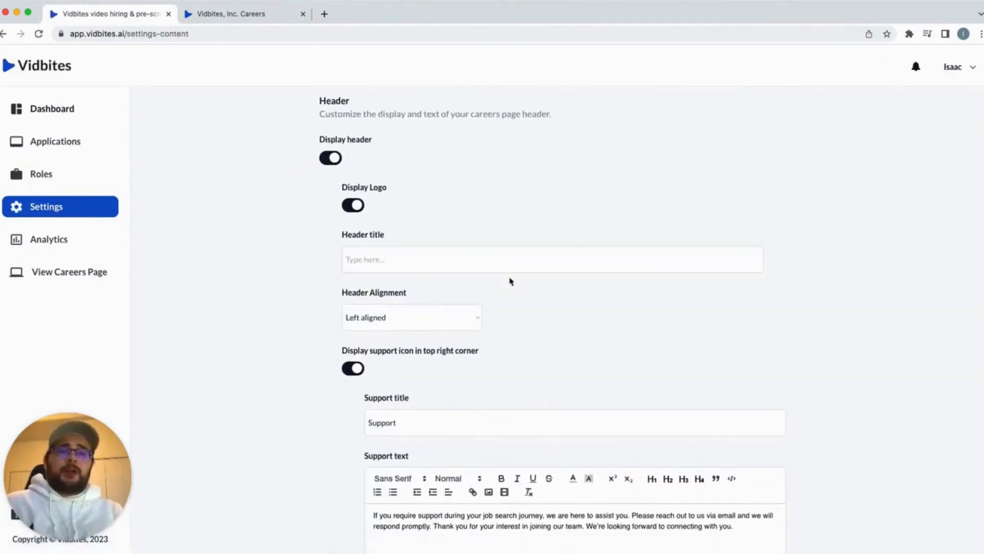
scroll(511, 281, "down", 5)
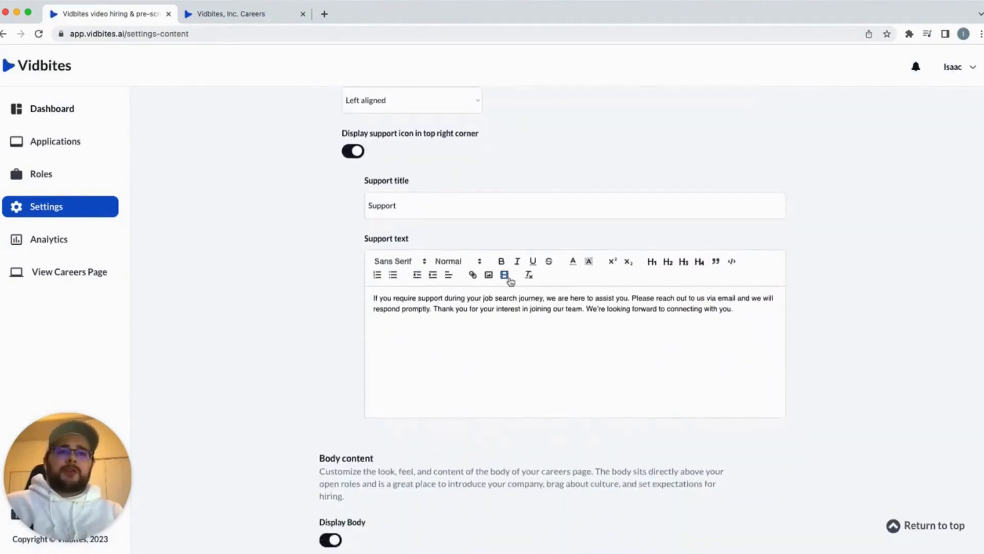
scroll(511, 282, "down", 3)
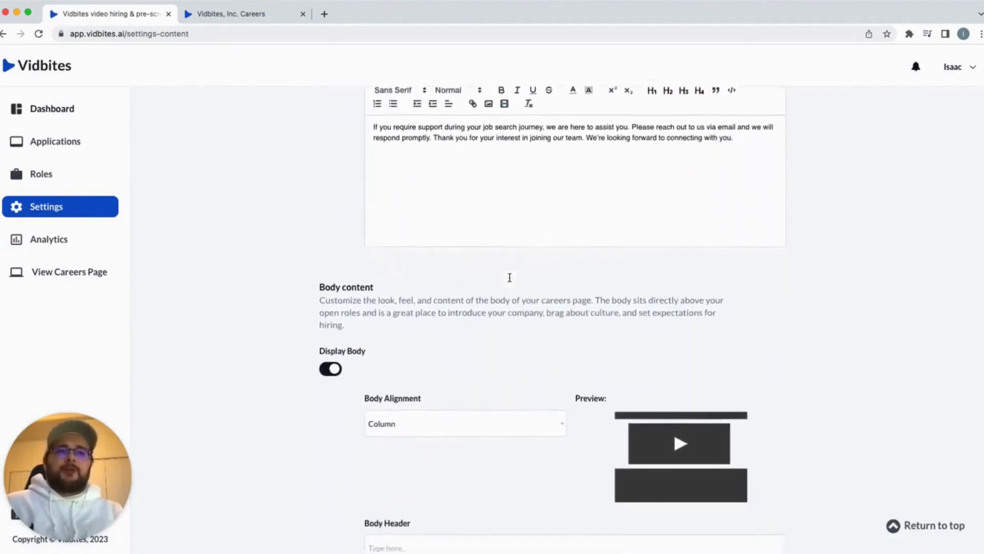
scroll(510, 277, "down", 8)
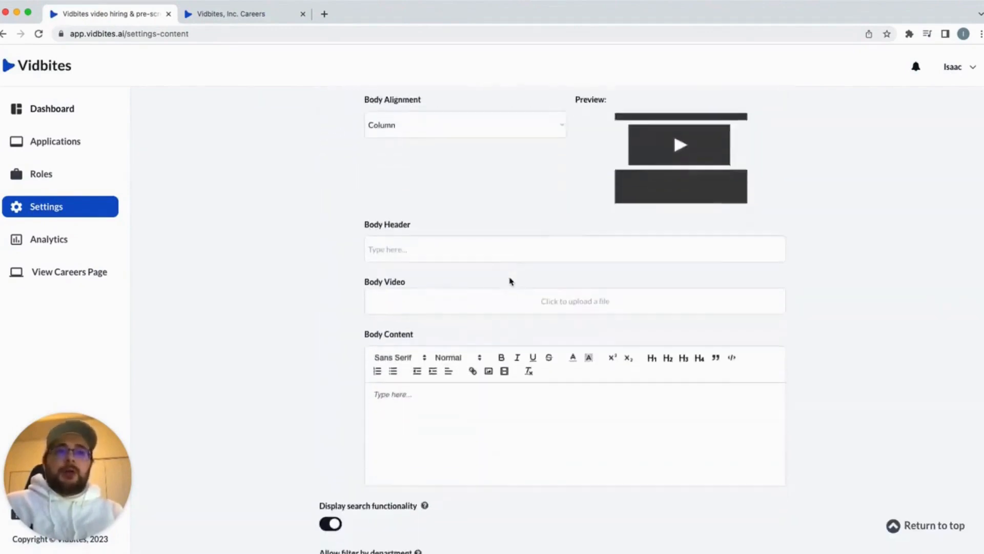
scroll(510, 280, "down", 4)
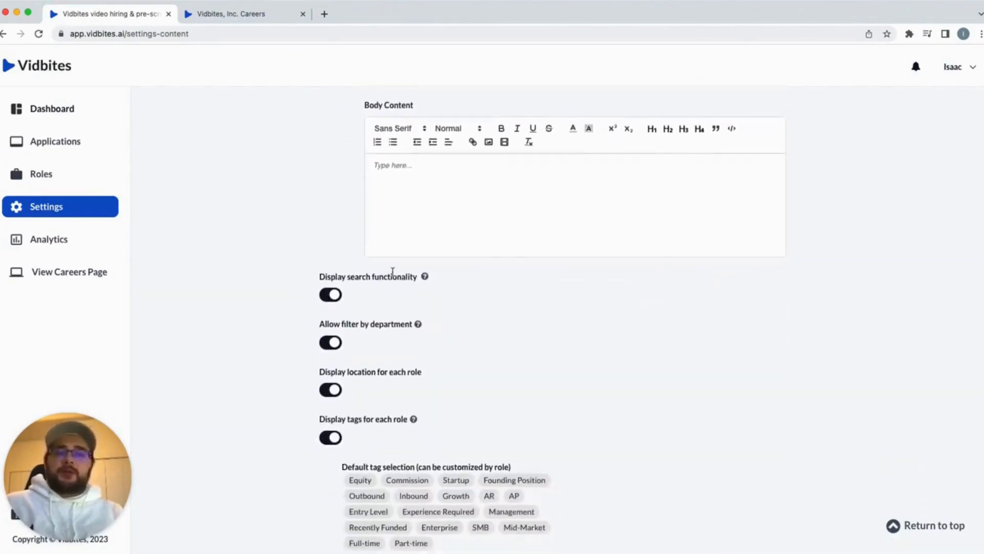
left_click(332, 297)
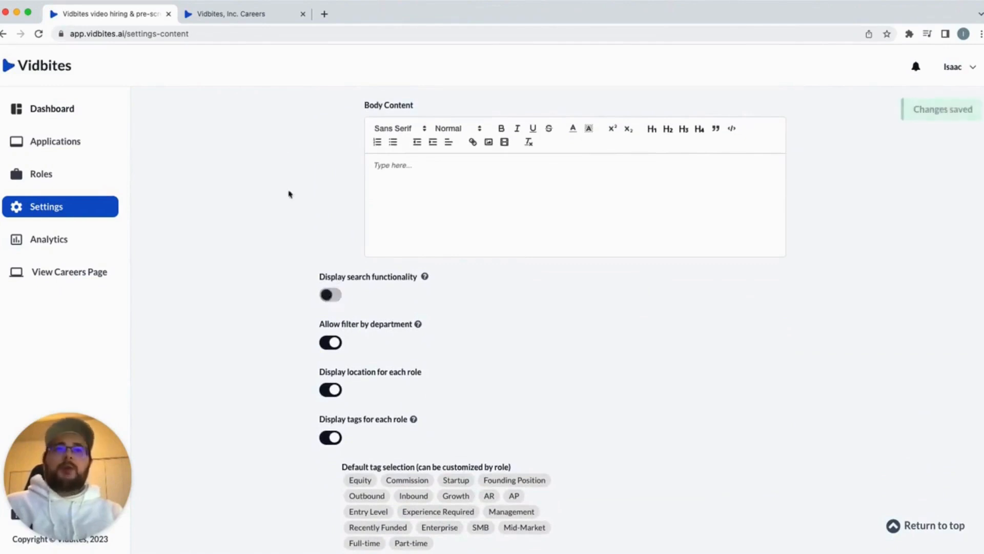
left_click(253, 15)
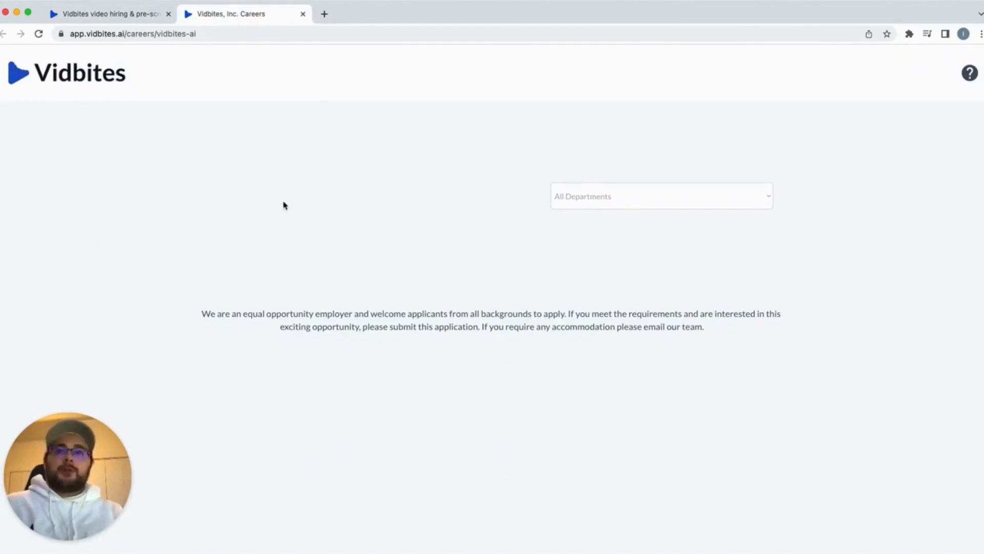
left_click(105, 16)
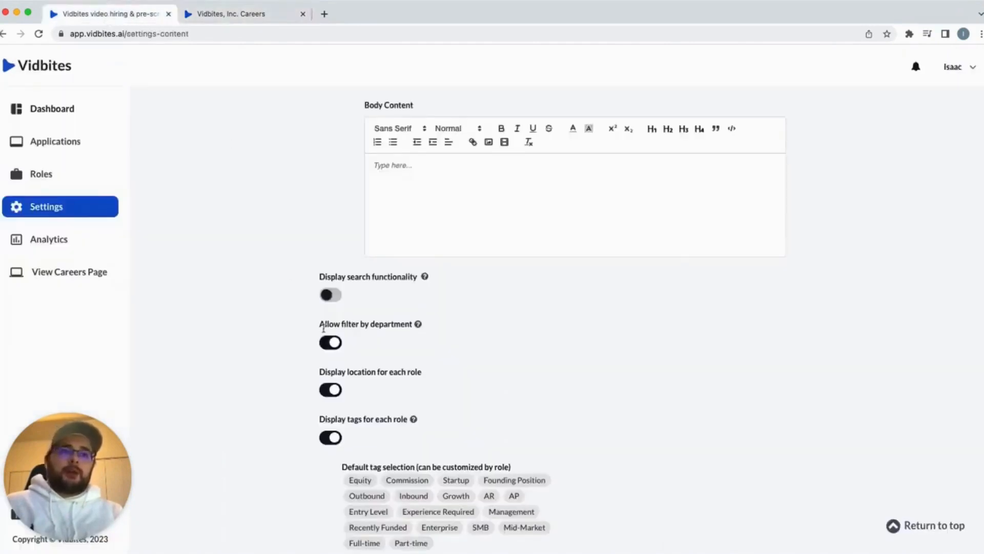
Turn off Allow filter by department and confirm the filter is gone from the careers page
left_click(336, 344)
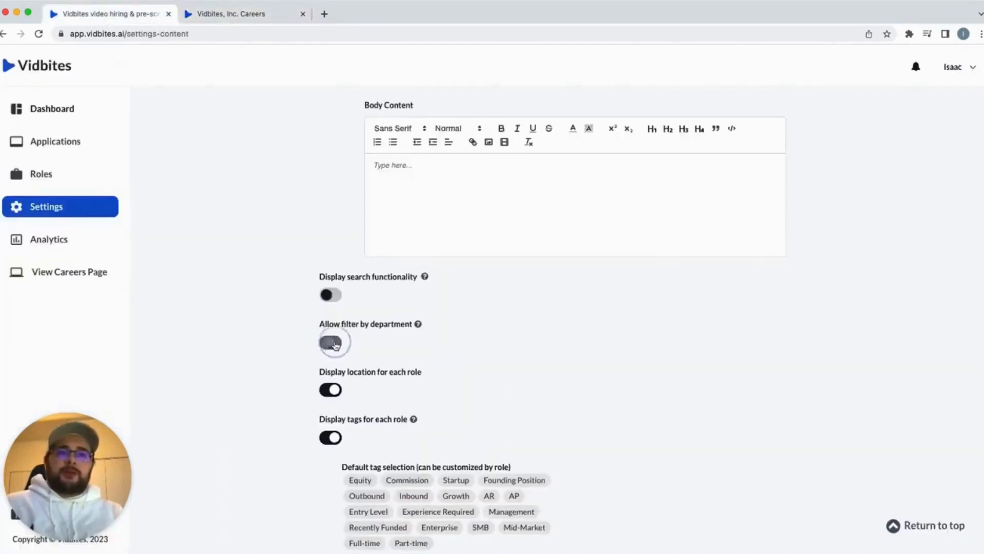
left_click(276, 18)
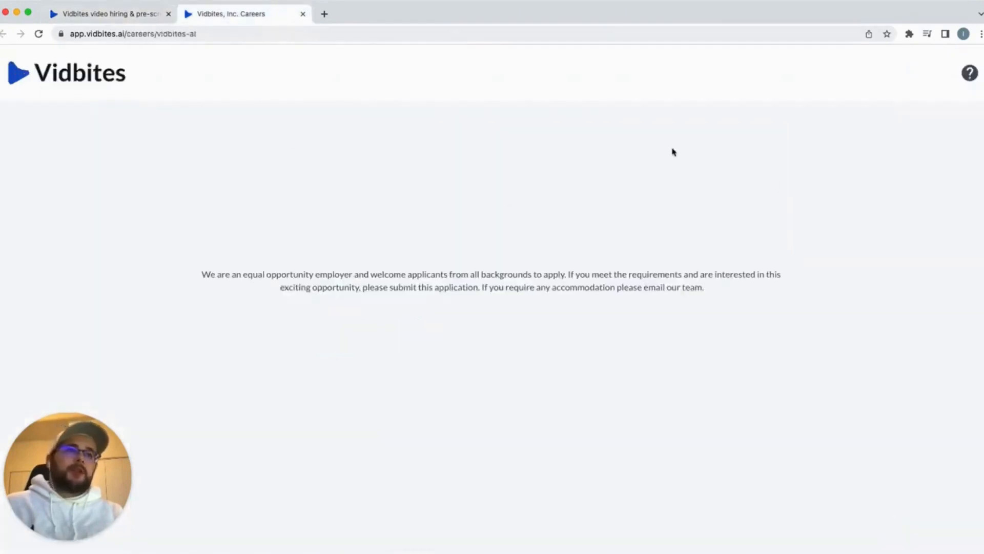
left_click(139, 17)
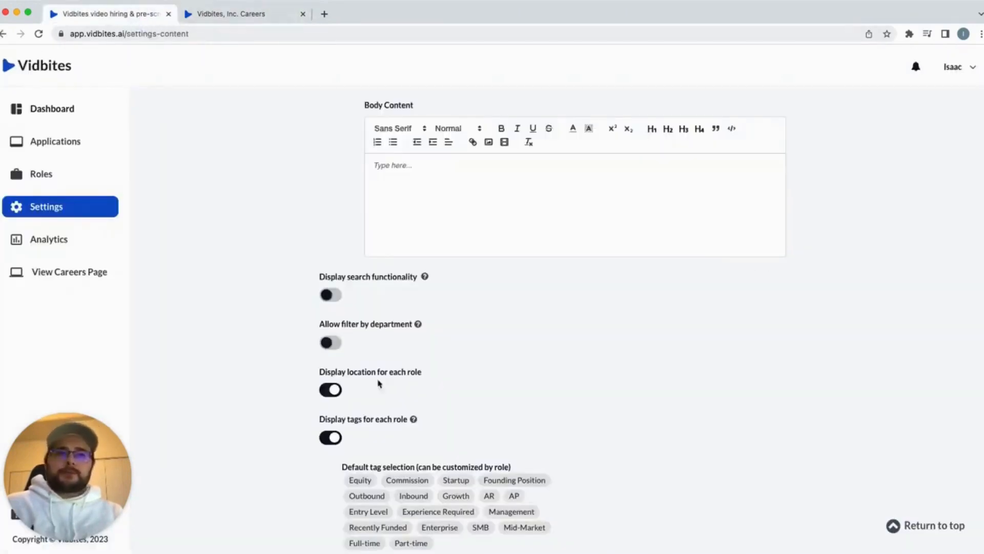
Scroll through the Careers Page Content settings, then place the cursor in the empty Header title field
scroll(379, 384, "down", 1)
scroll(362, 274, "down", 2)
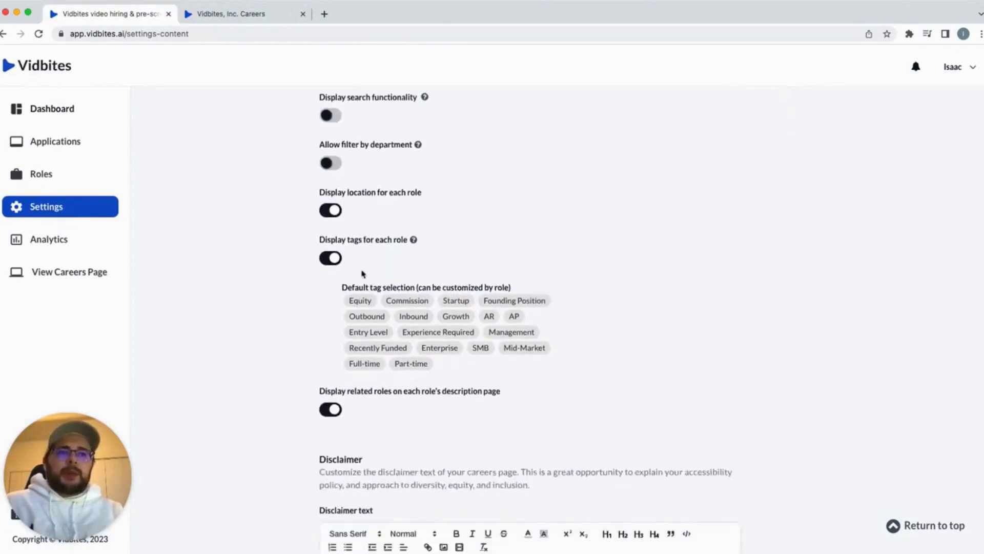
scroll(362, 274, "down", 5)
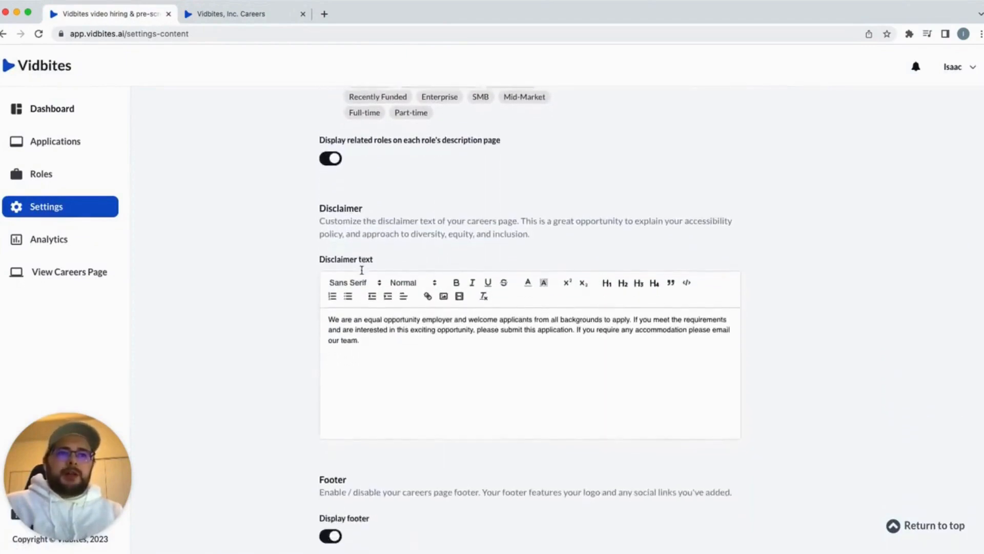
scroll(361, 272, "down", 3)
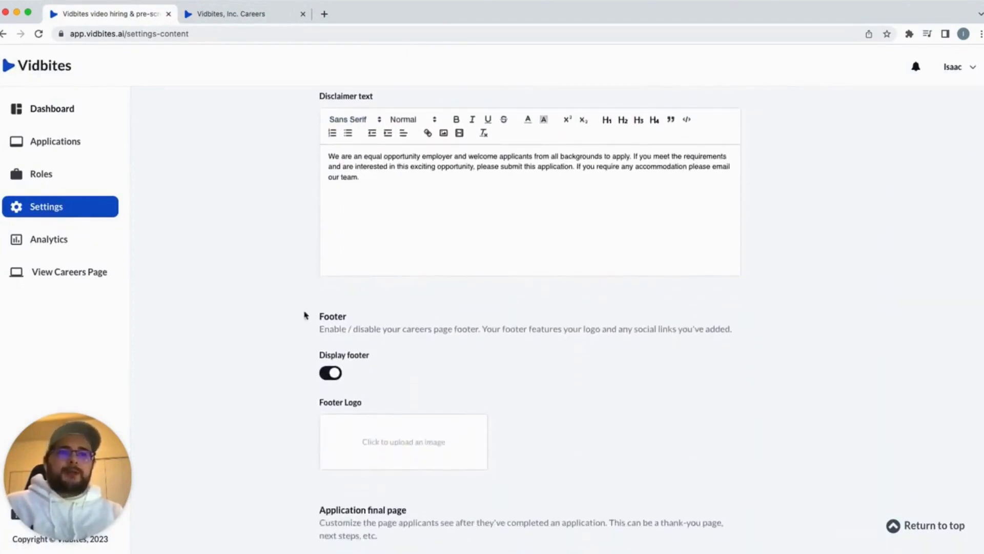
scroll(483, 347, "down", 4)
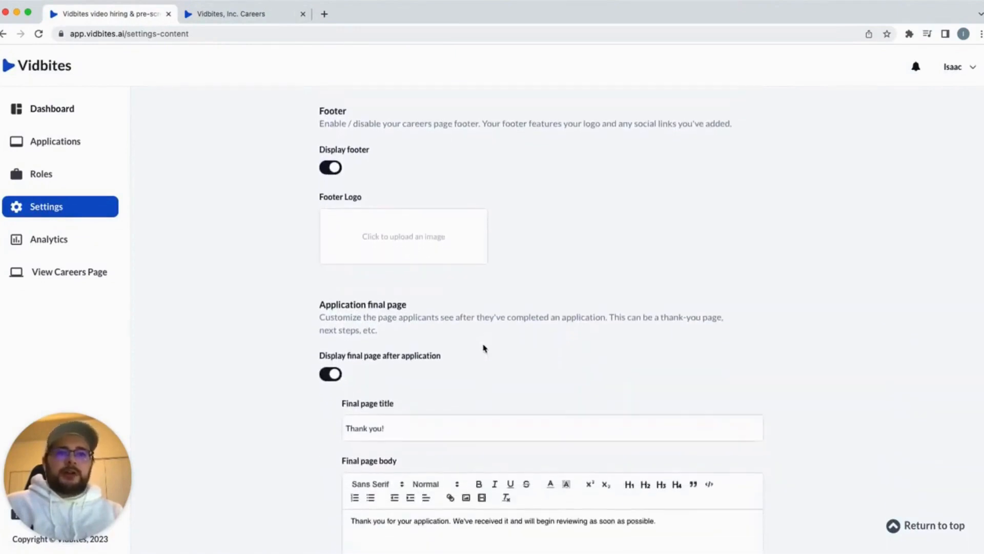
scroll(547, 380, "down", 4)
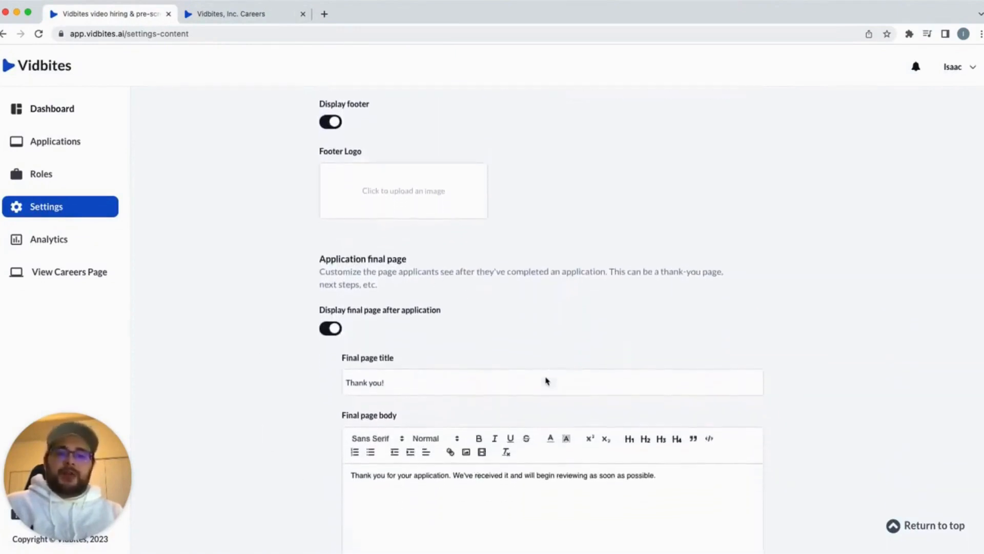
scroll(546, 380, "down", 1)
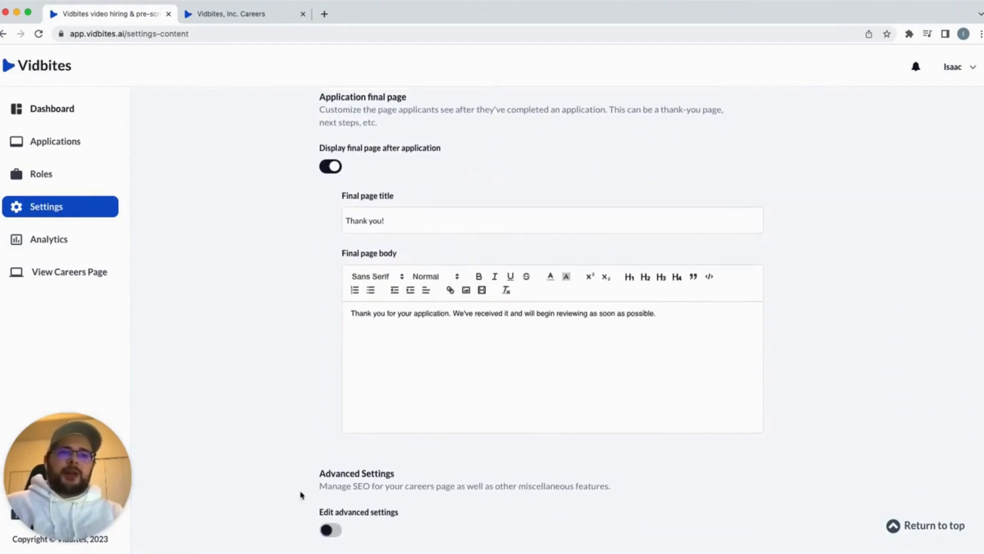
scroll(432, 524, "up", 15)
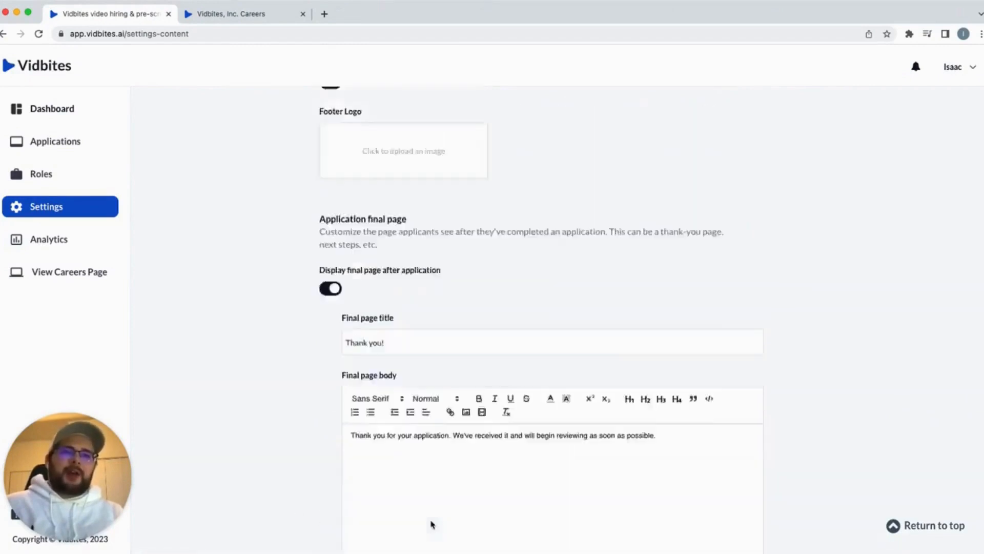
scroll(432, 524, "up", 10)
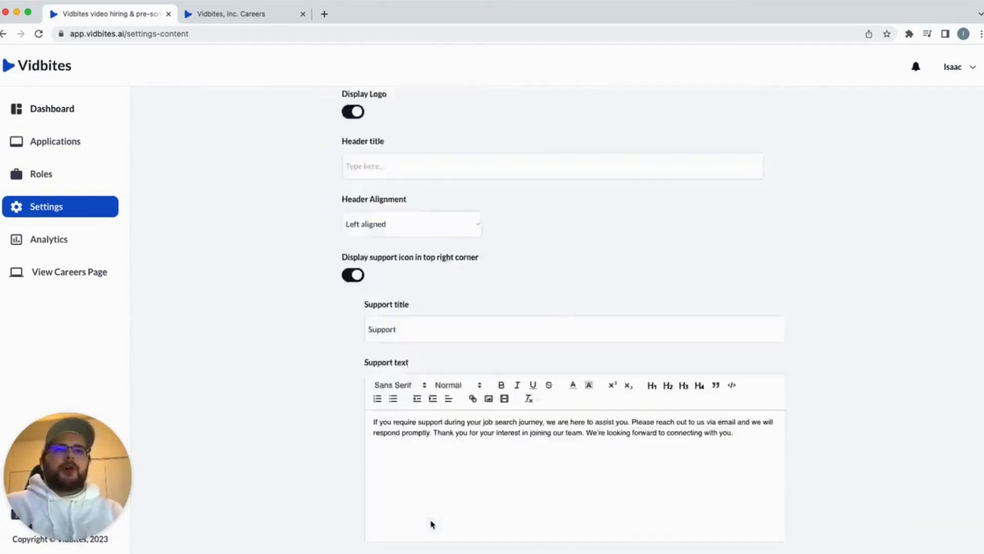
left_click(433, 357)
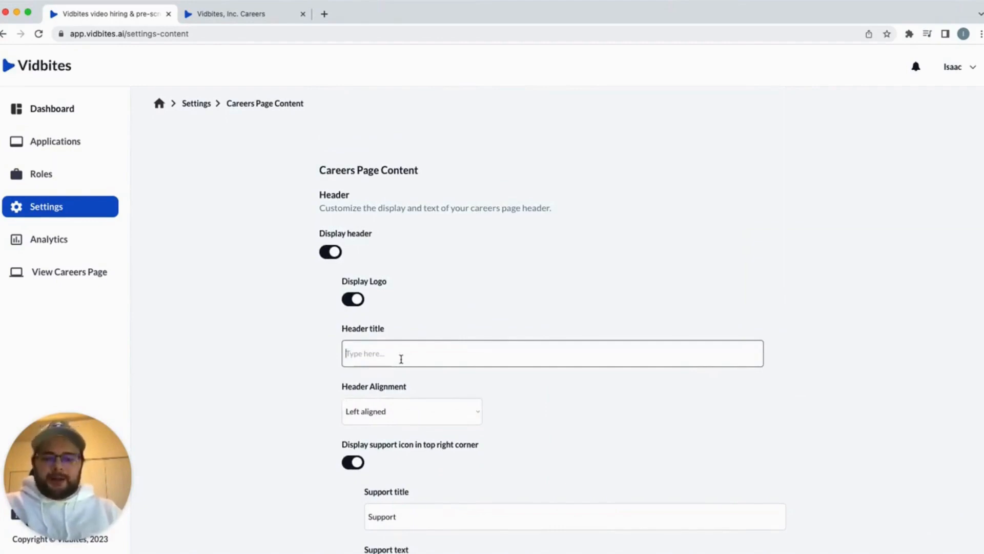
Set the header title to 'Careers' by trimming off '@ Vidbites!', and preview it live
type("Careers @ Vidbites!")
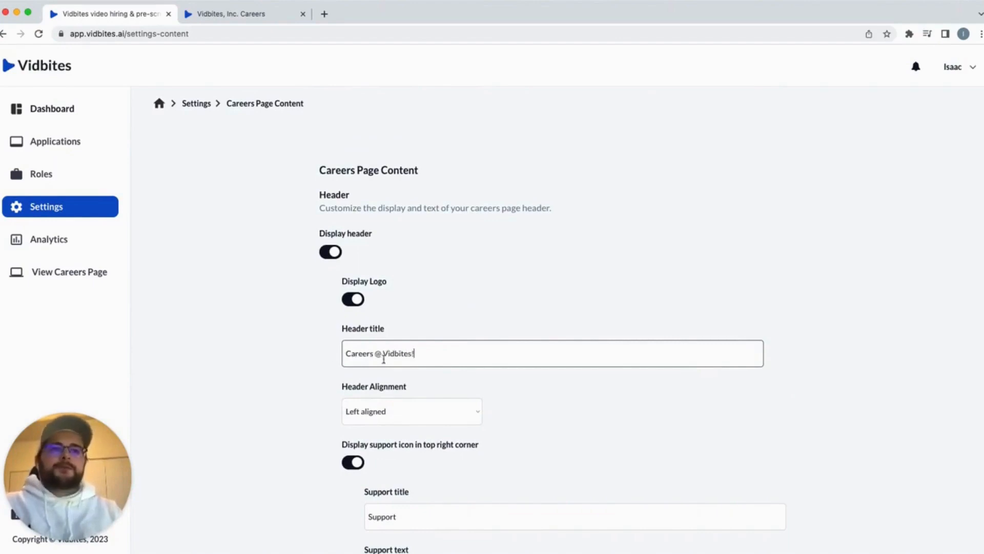
left_click(307, 358)
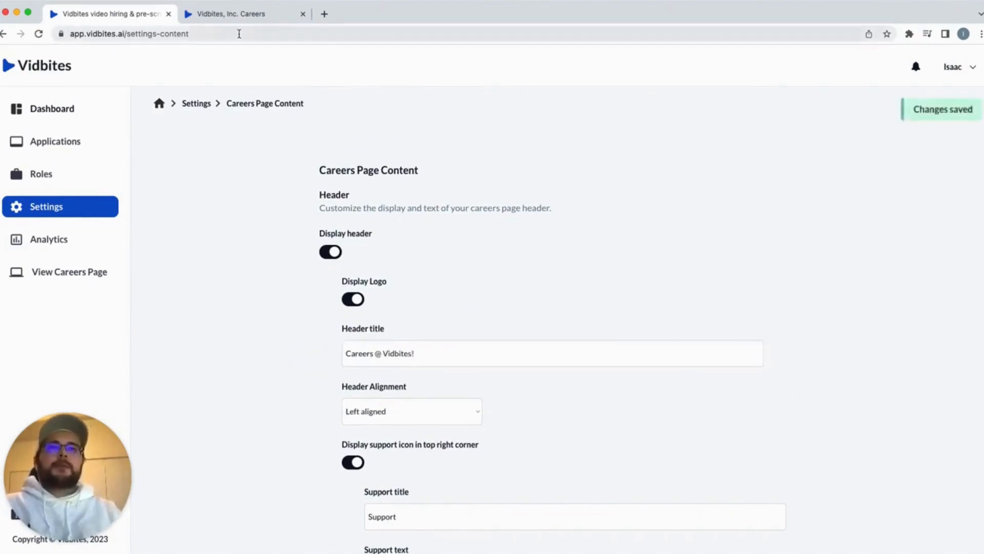
left_click(241, 16)
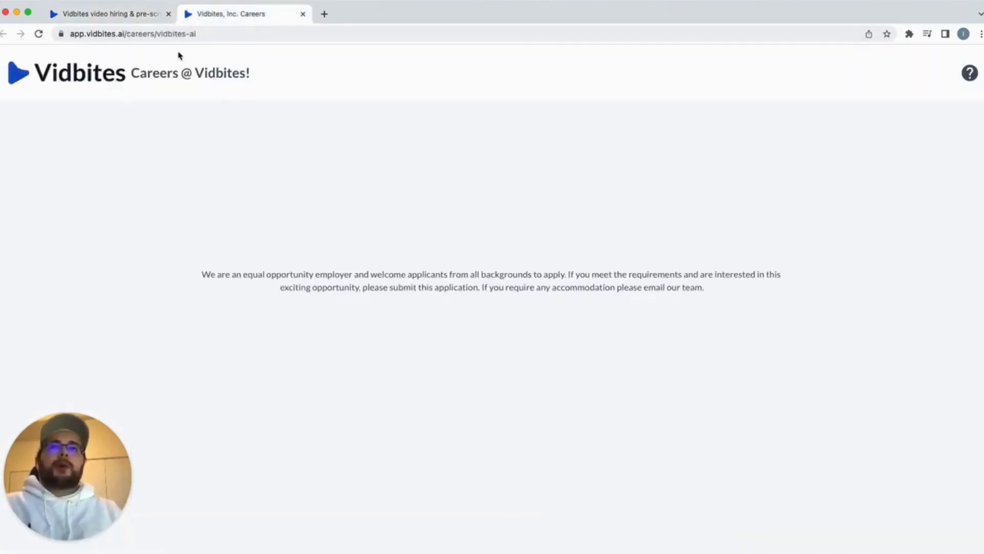
left_click(132, 9)
left_click(400, 347)
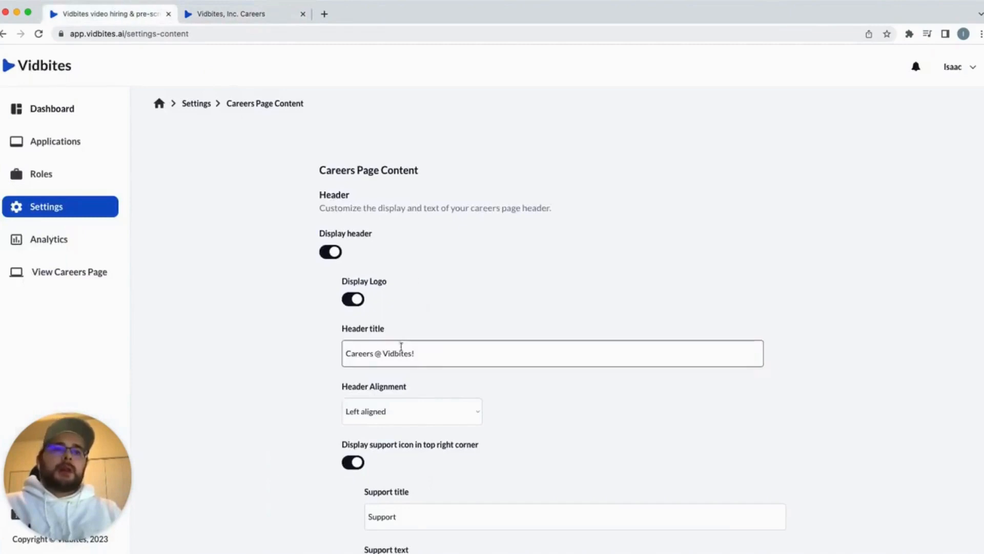
left_click_drag(416, 353, 378, 355)
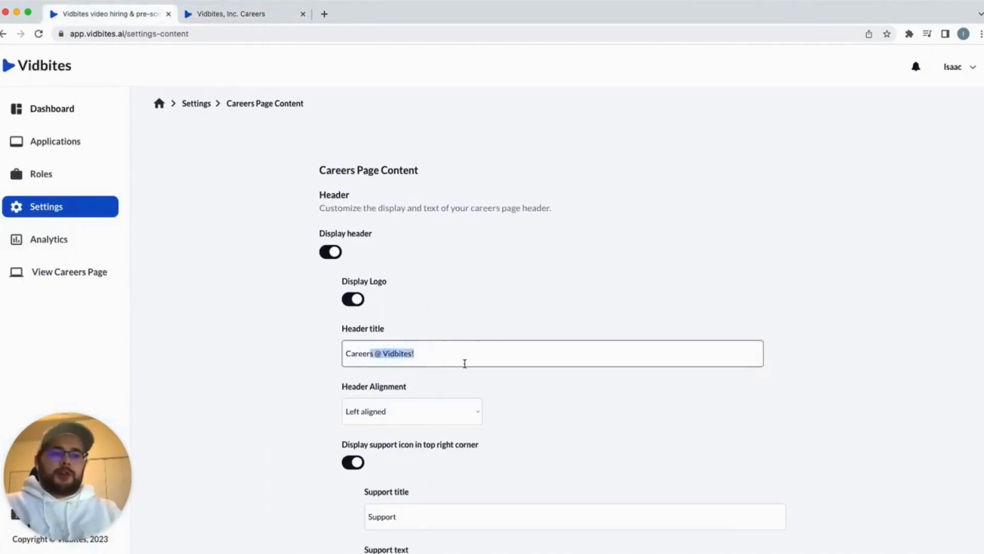
key("BackSpace")
key("BackSpace")
left_click(275, 15)
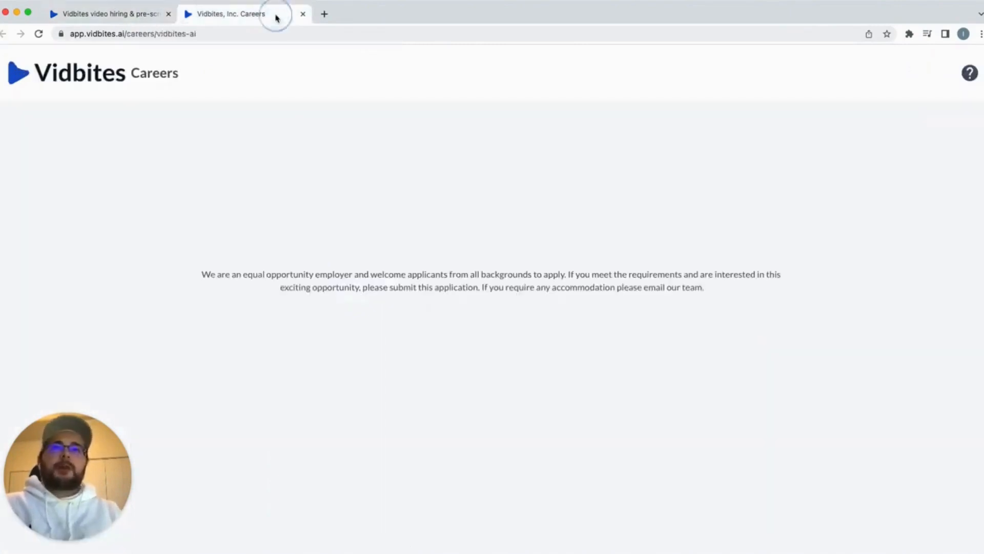
left_click(138, 14)
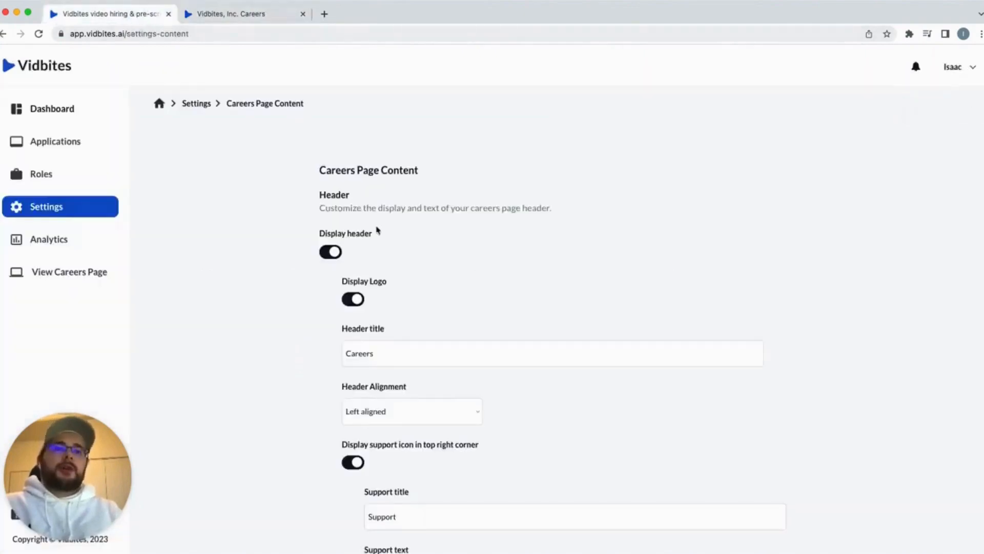
Set Header Alignment to Right aligned after briefly trying Column
scroll(378, 229, "down", 3)
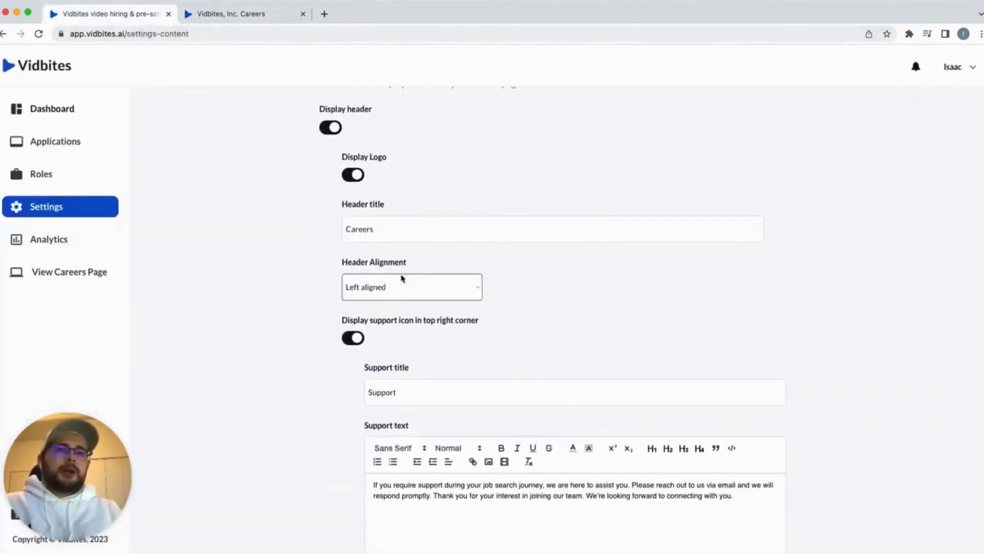
left_click(392, 286)
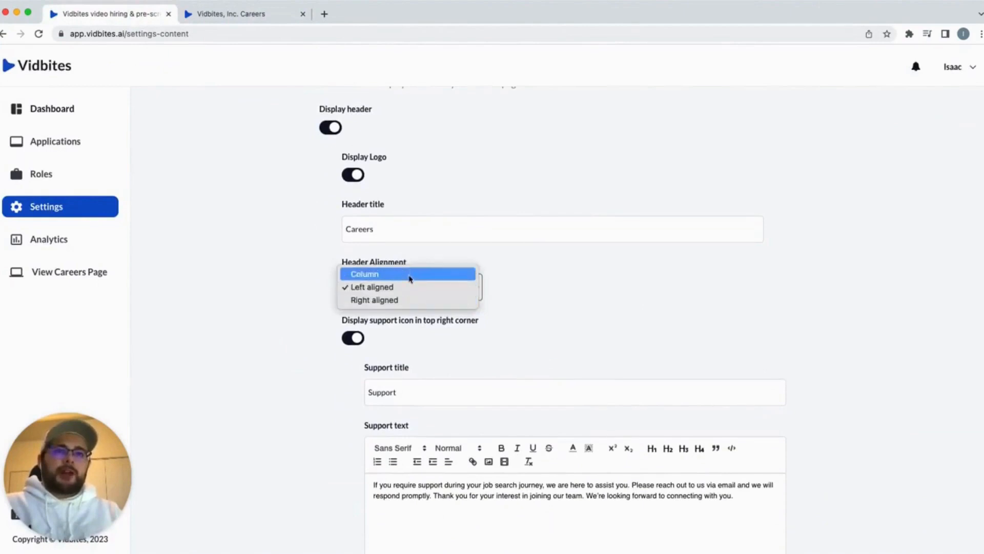
left_click(410, 275)
left_click(405, 286)
left_click(398, 313)
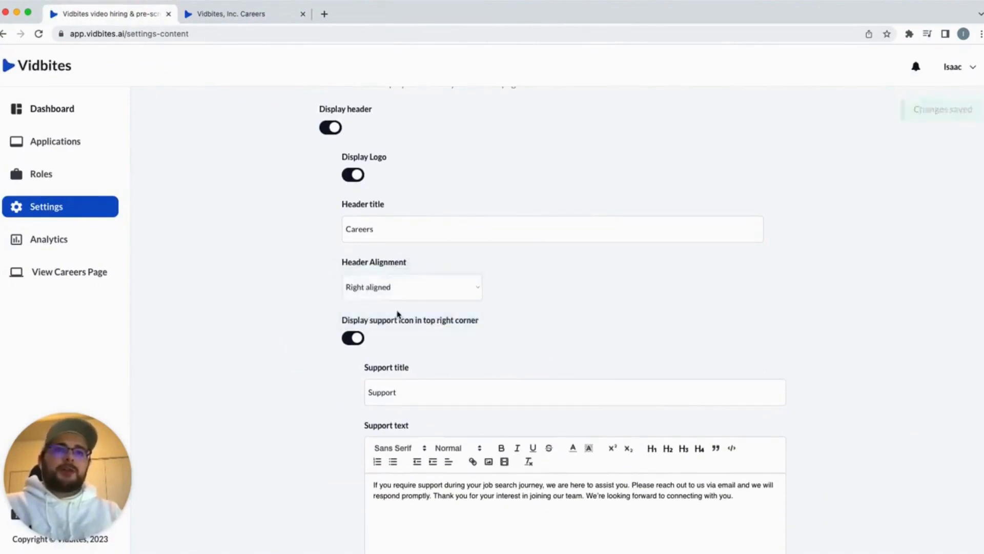
left_click(405, 286)
Switch Header Alignment back to Left aligned and preview the careers page
left_click(411, 275)
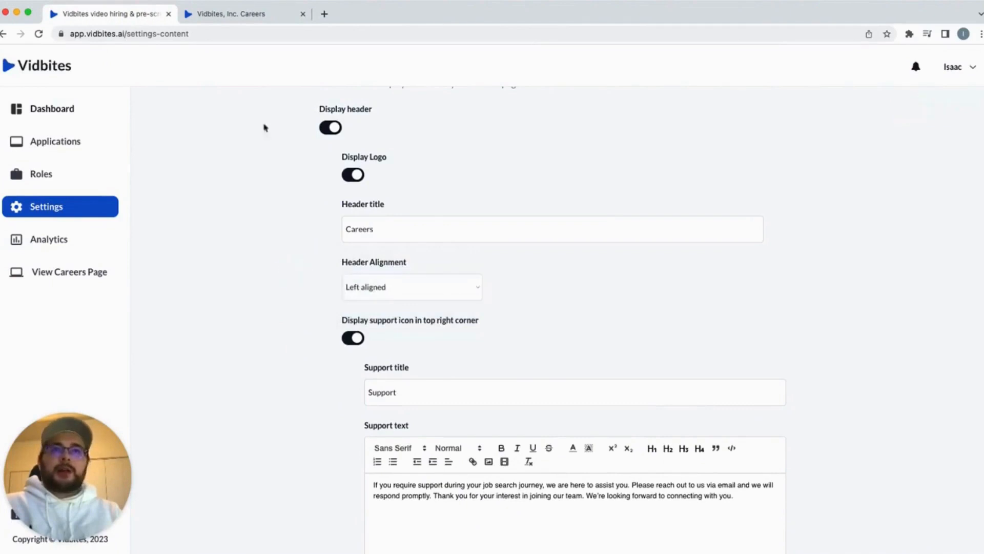
left_click(249, 14)
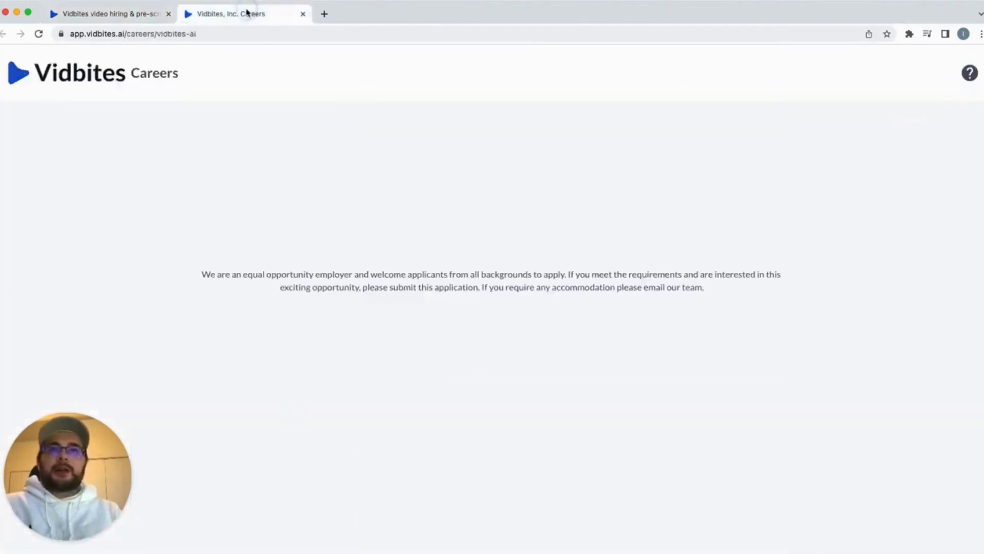
left_click(94, 11)
scroll(210, 265, "down", 3)
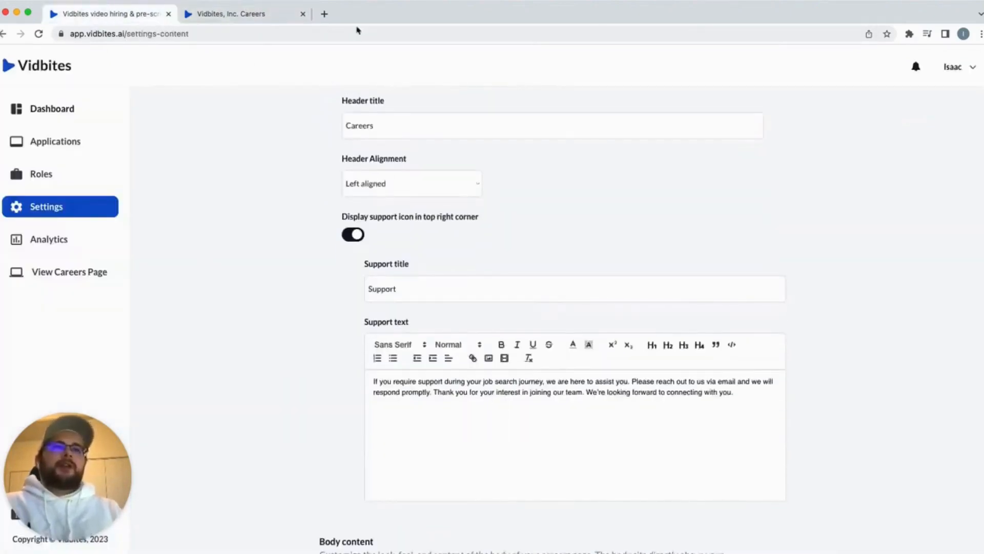
Open and close the Support popup from the ? icon on the live careers page
left_click(266, 16)
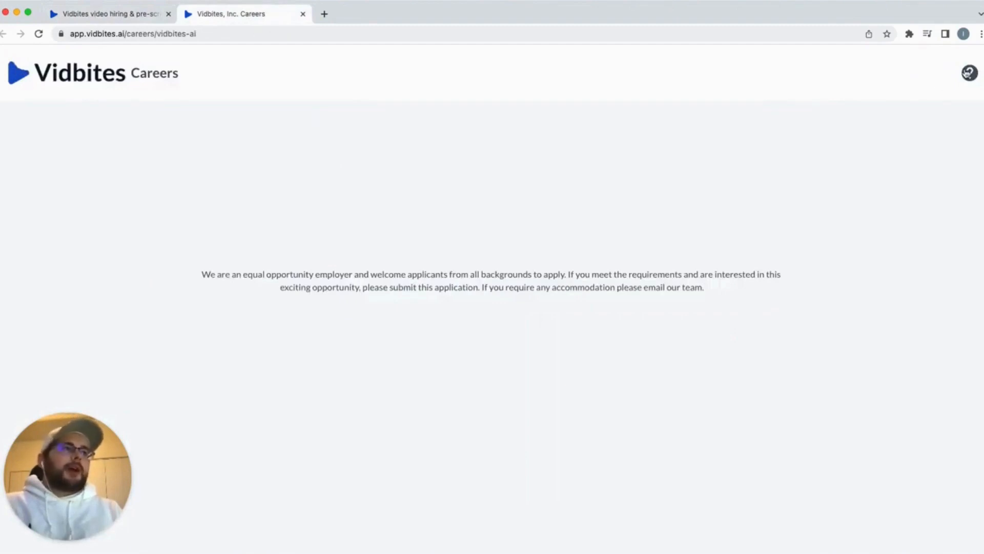
left_click(968, 73)
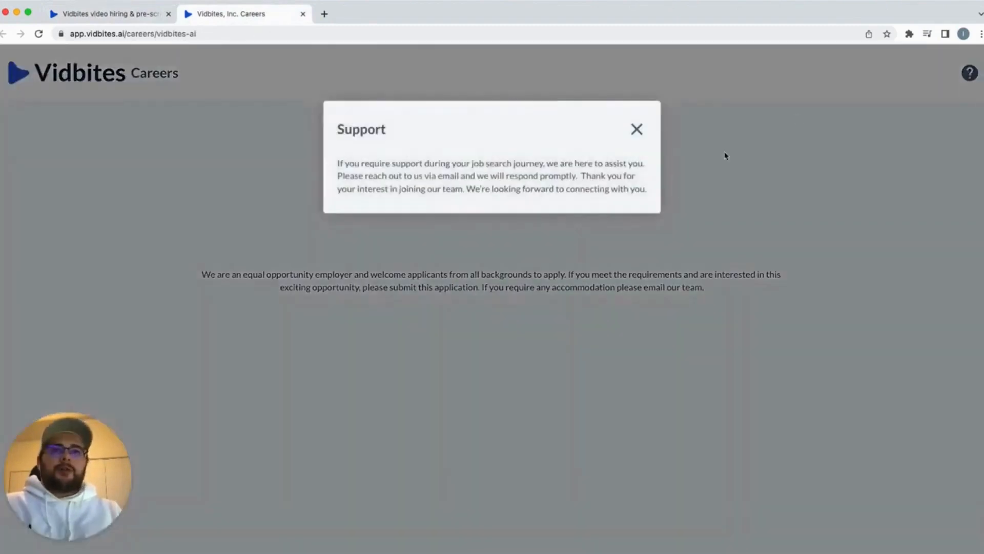
left_click(637, 129)
left_click(114, 15)
scroll(395, 251, "down", 1)
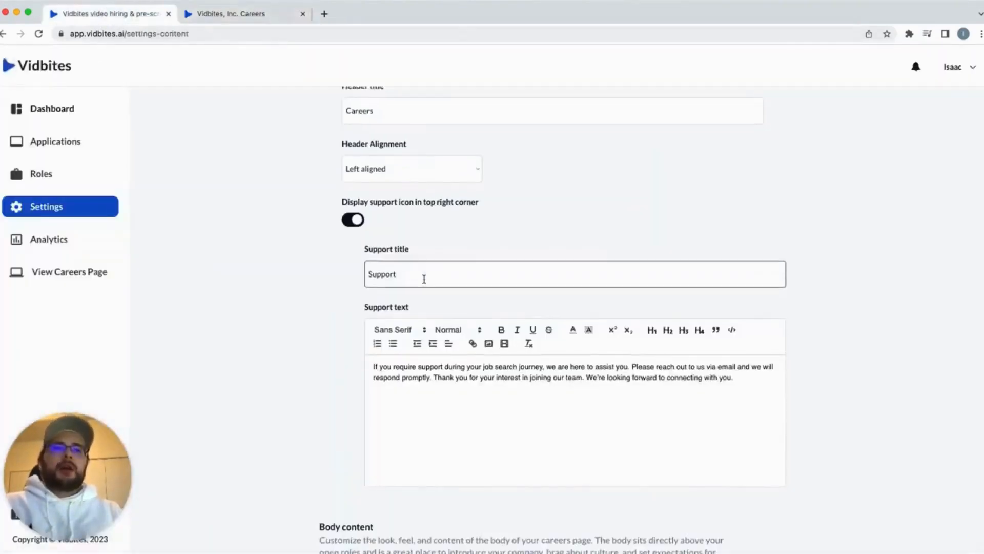
Hide the support icon, check the careers page without it, then show it again
left_click(352, 219)
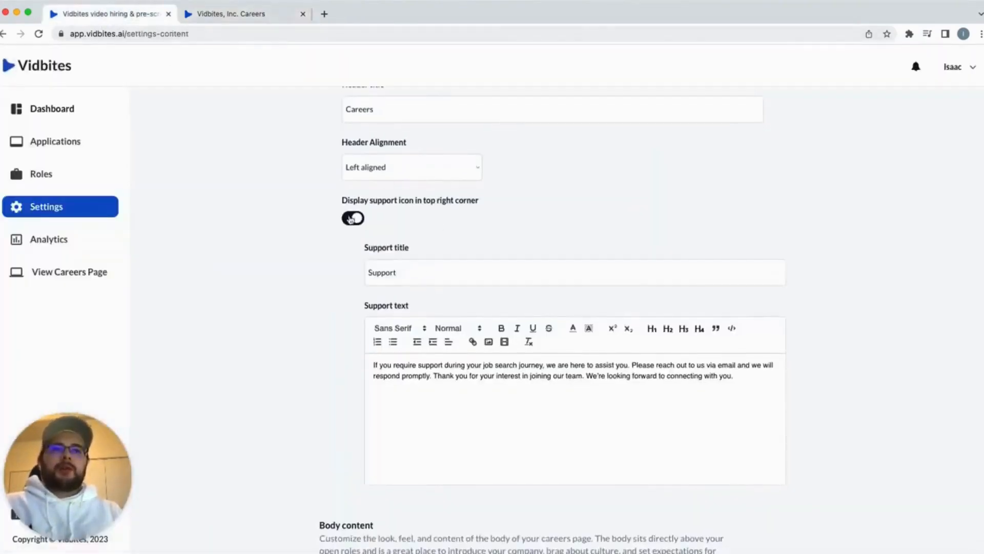
left_click(270, 17)
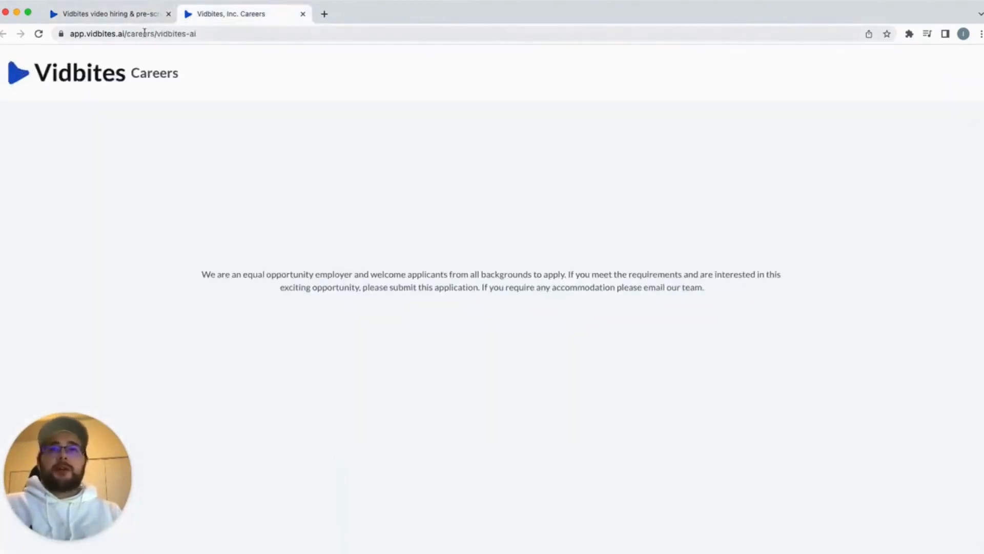
left_click(145, 15)
left_click(357, 219)
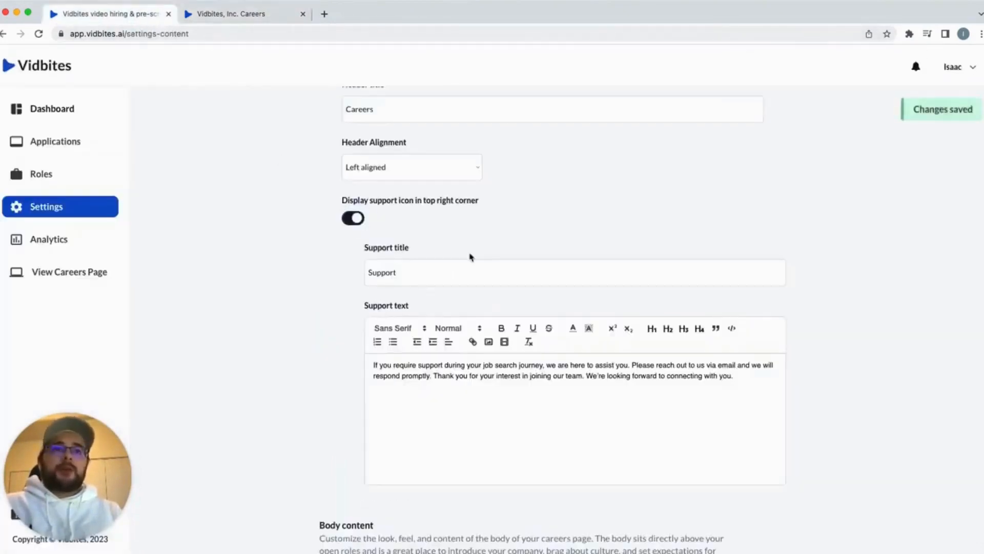
scroll(471, 257, "down", 2)
Change the Support title to 'Support with your application' and check it in the live popup
left_click(414, 210)
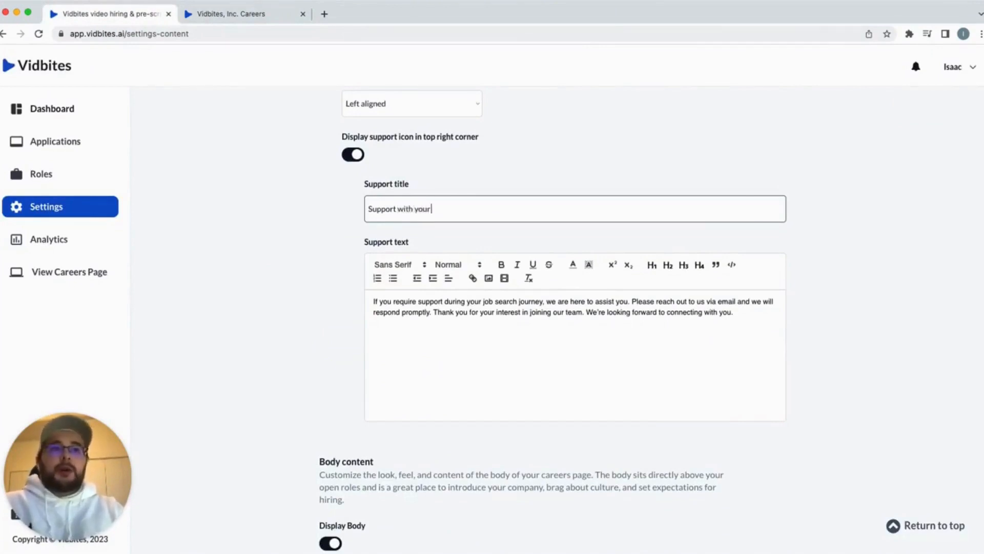
type("application")
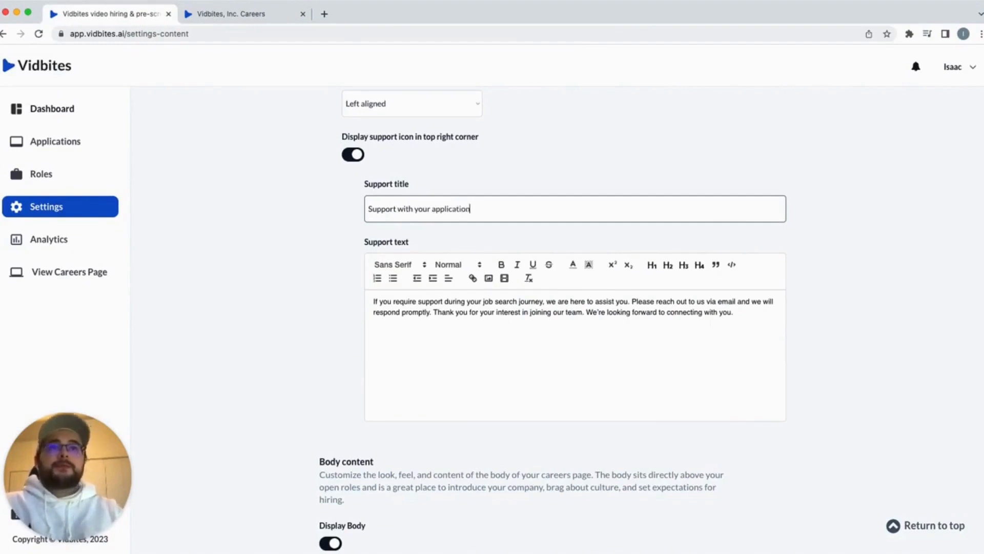
left_click(290, 211)
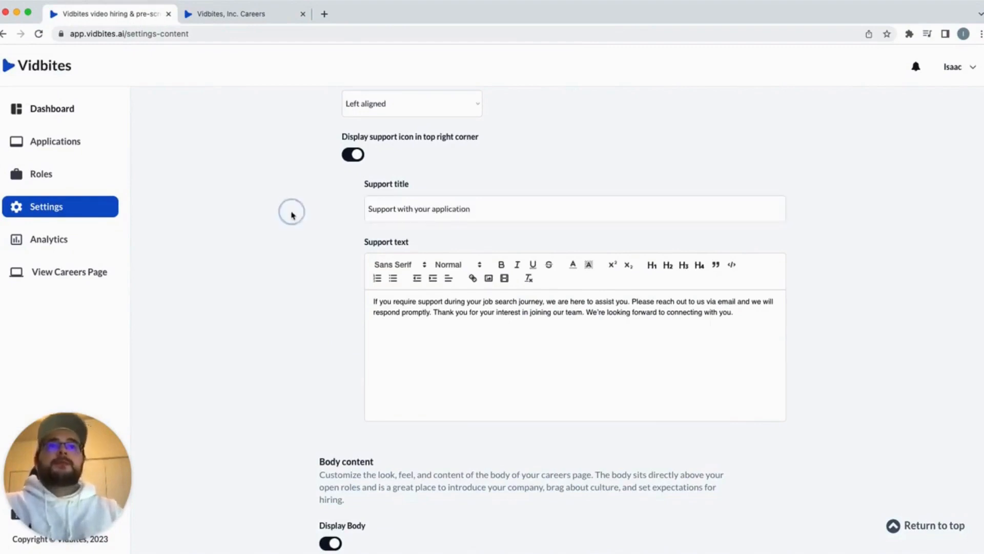
left_click(248, 14)
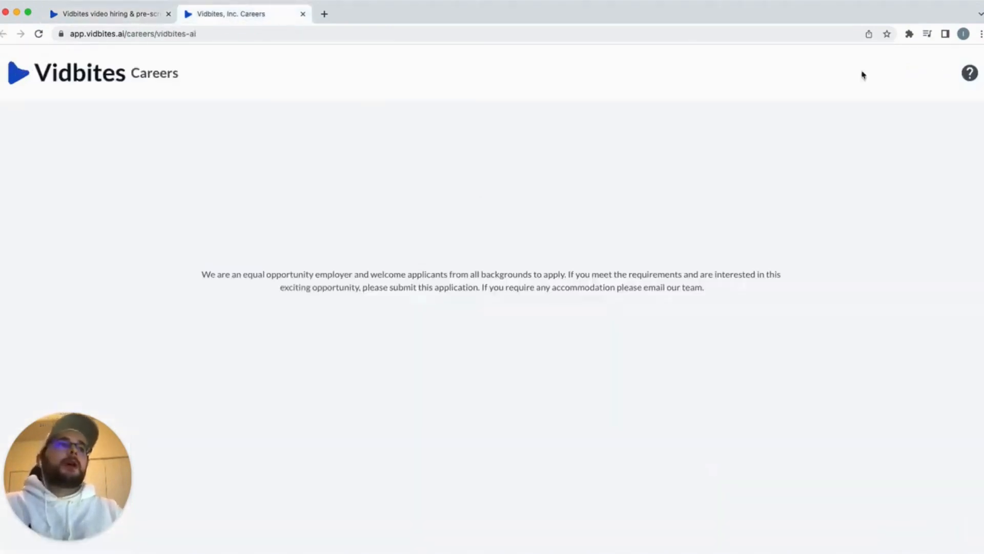
left_click(969, 76)
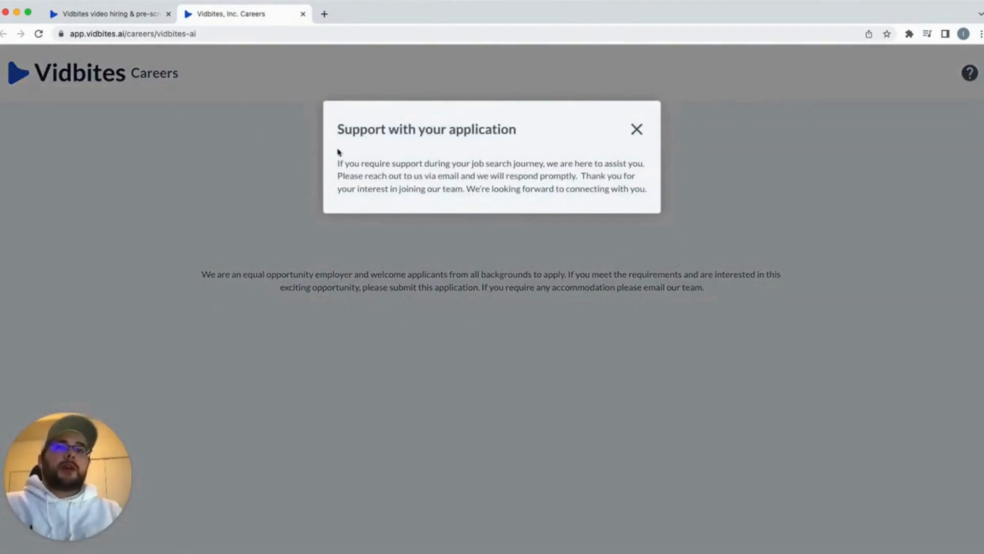
left_click(643, 138)
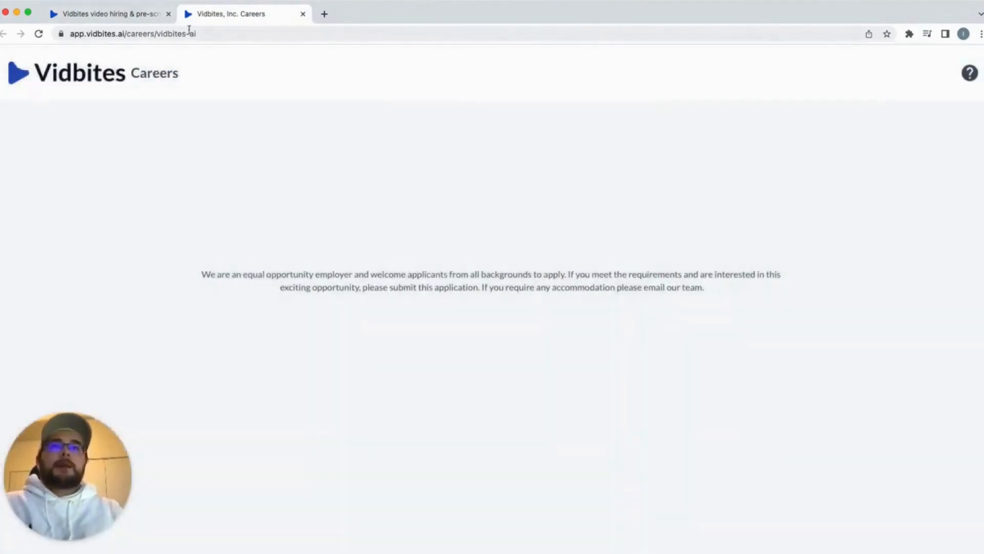
left_click(136, 20)
scroll(474, 272, "down", 3)
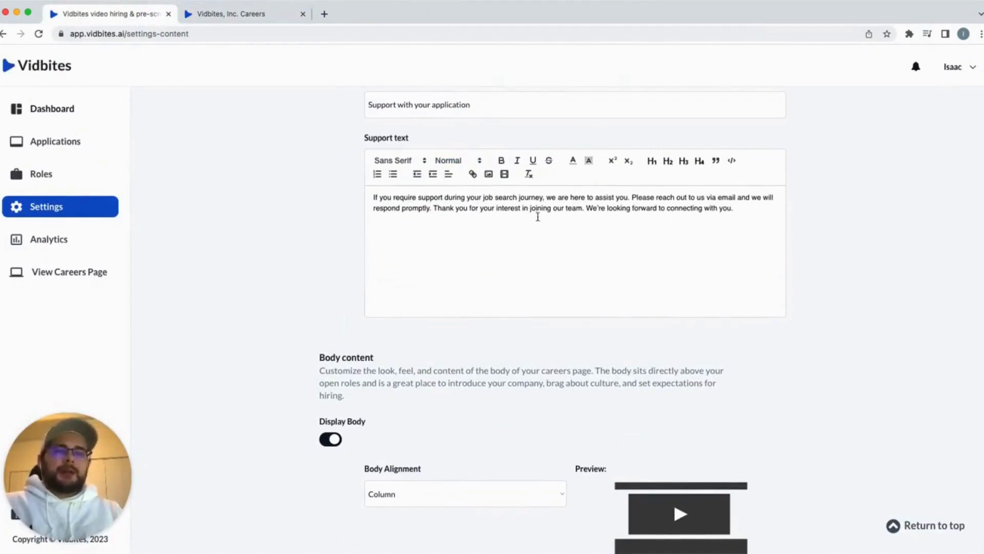
Enter 'Join the Vidbites family!' as the Body Header and view it on the live careers page
scroll(536, 215, "down", 1)
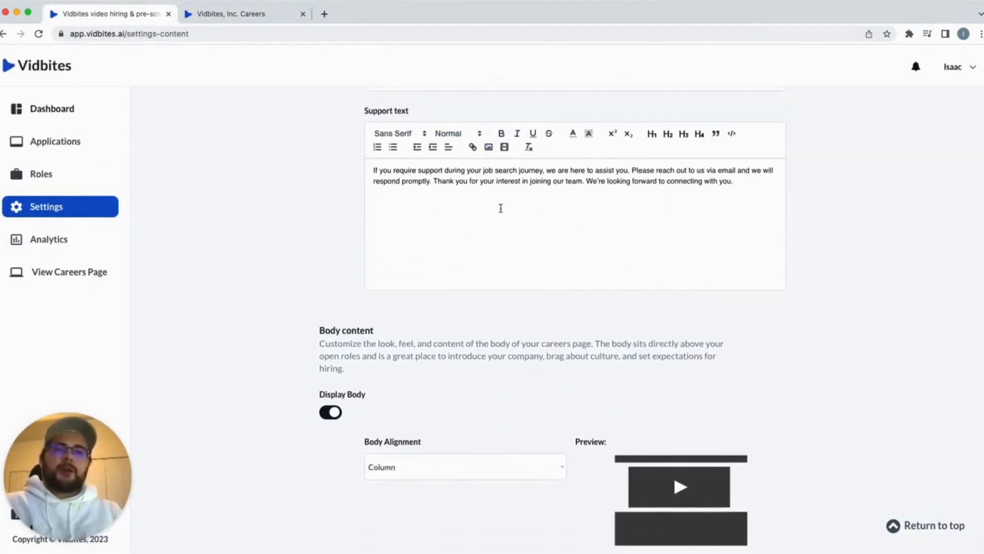
scroll(501, 210, "down", 5)
scroll(501, 211, "down", 2)
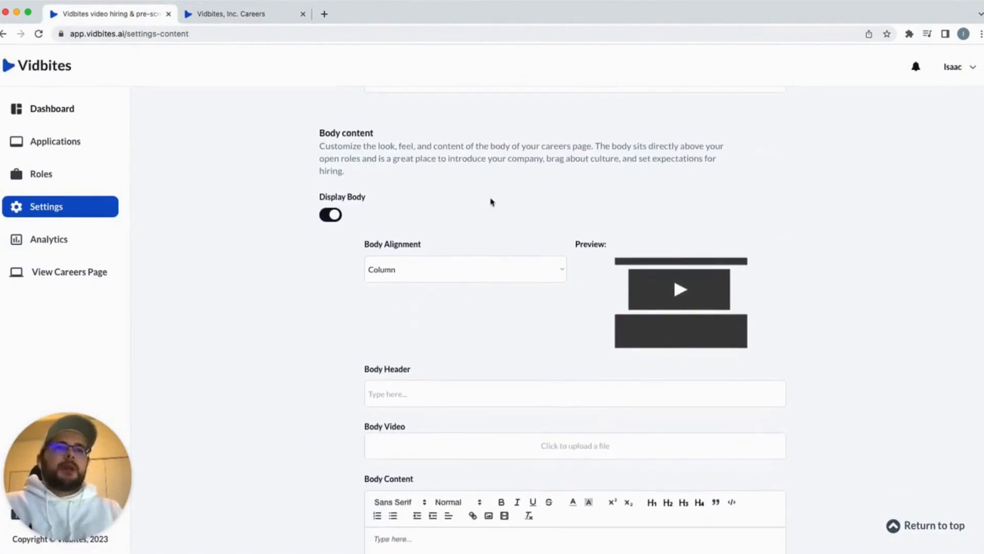
scroll(488, 362, "down", 2)
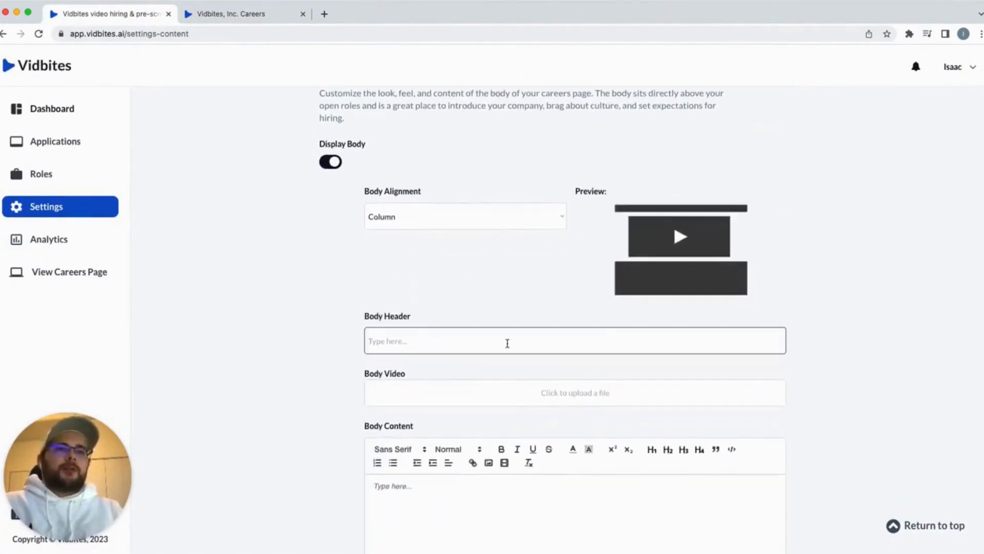
scroll(507, 343, "down", 1)
left_click(410, 315)
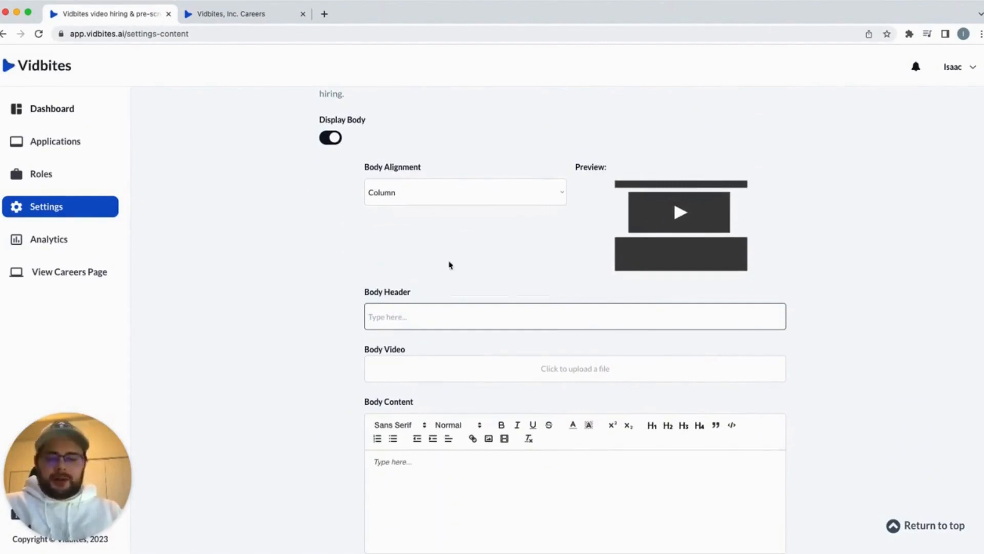
type("Careers")
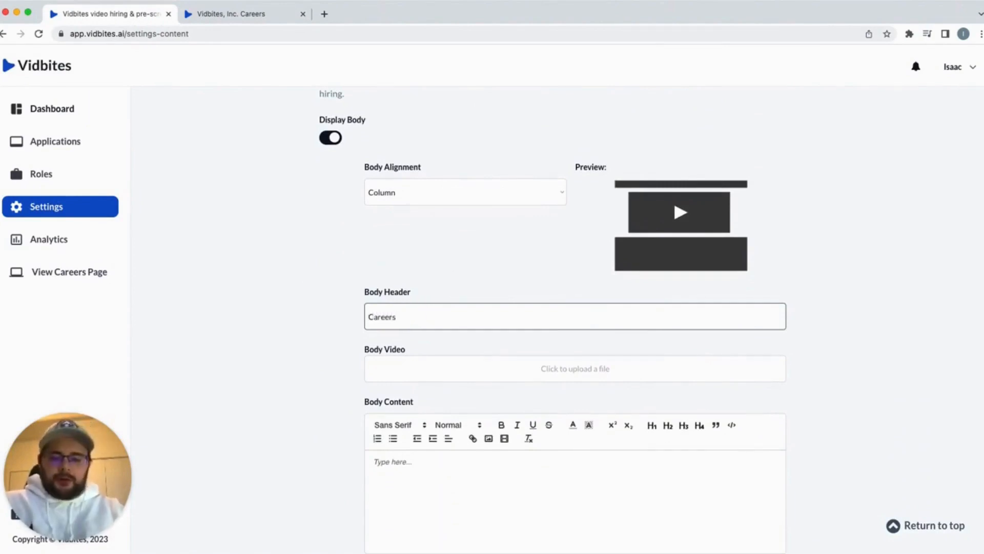
type("a")
key("BackSpace")
key("BackSpace")
type("Joi")
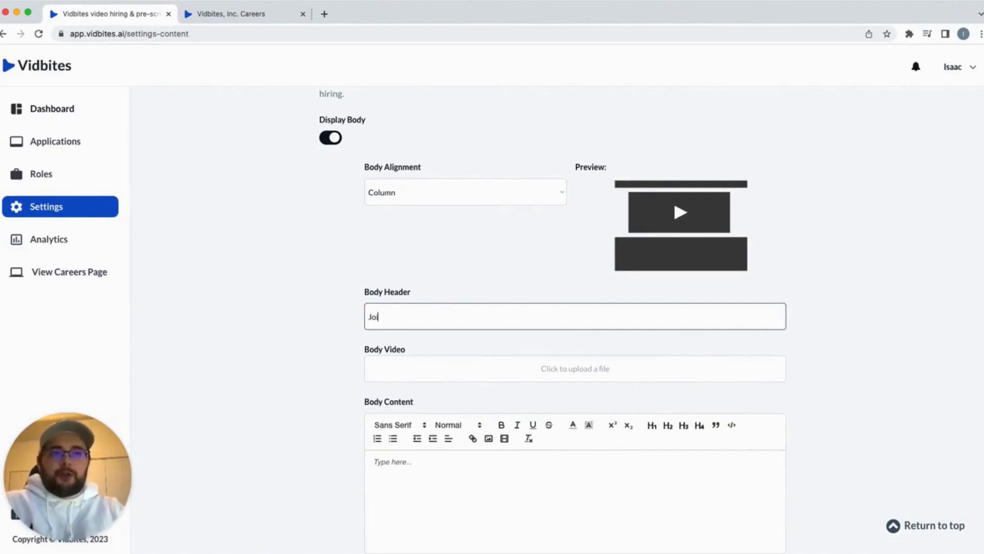
type("n the Vidbites")
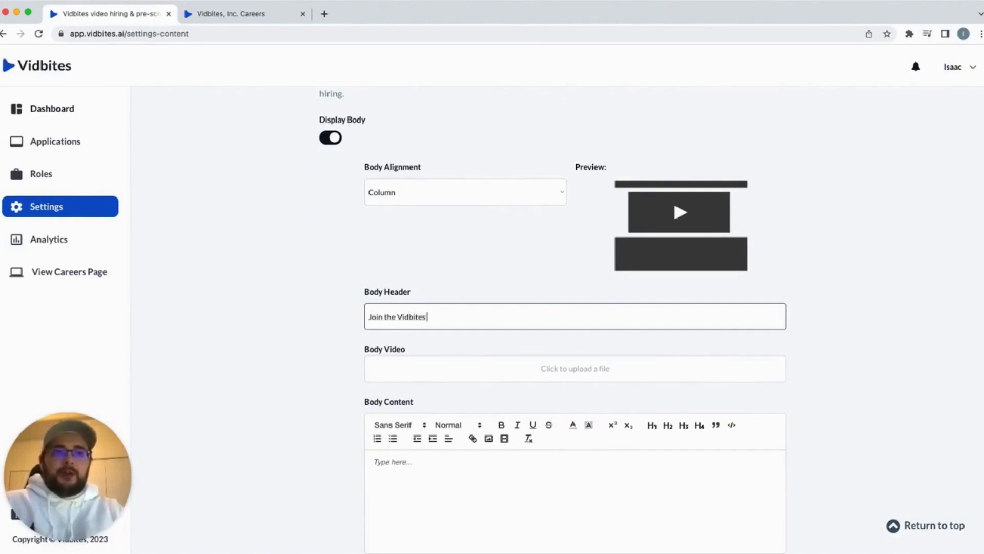
type(" family!")
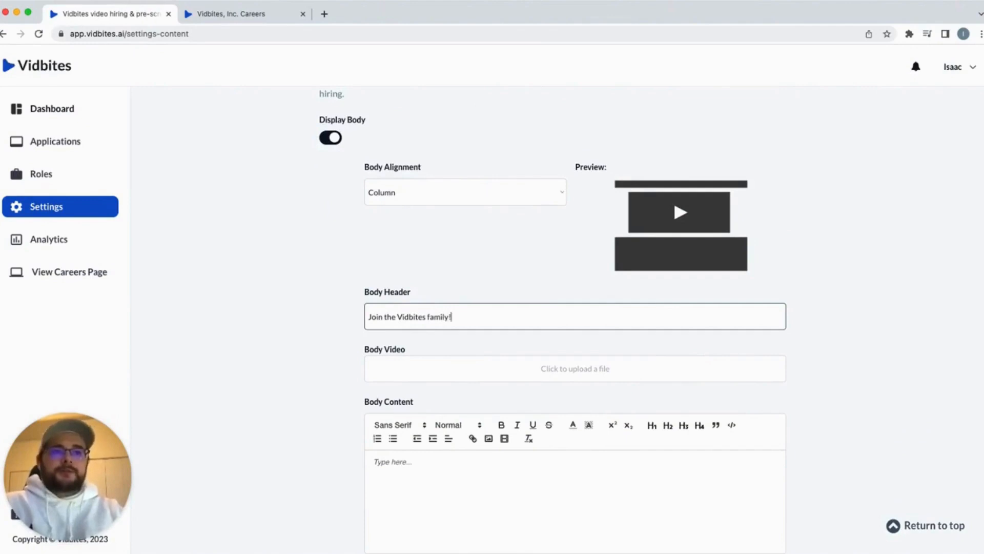
scroll(401, 343, "down", 2)
left_click(324, 292)
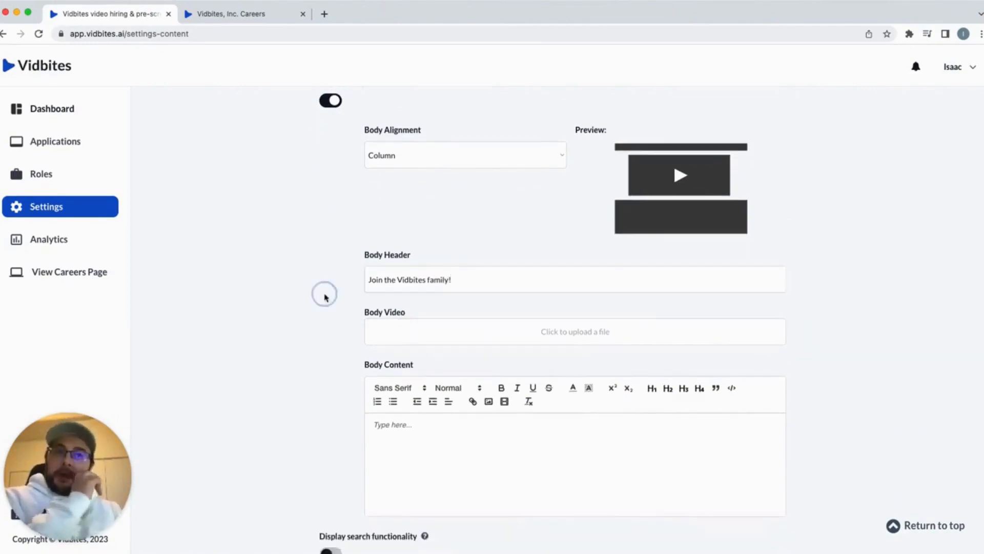
left_click(260, 14)
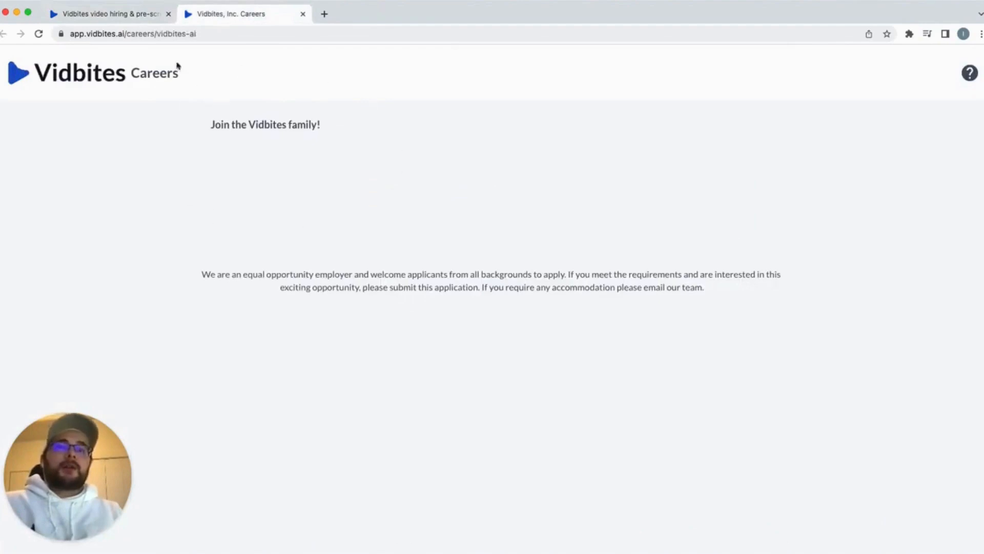
left_click(121, 14)
Try Left aligned for Body Alignment, then set it back to Column
left_click(453, 159)
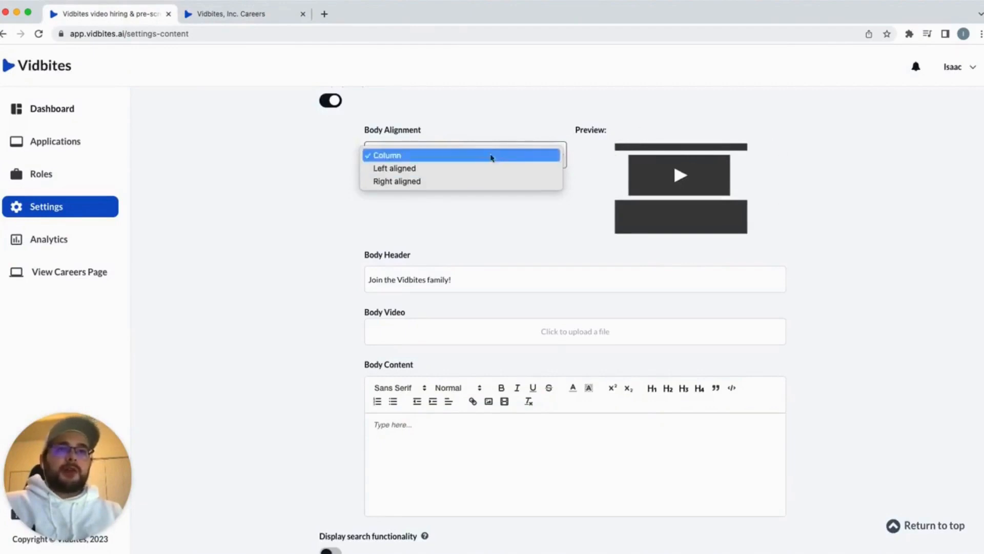
left_click(464, 230)
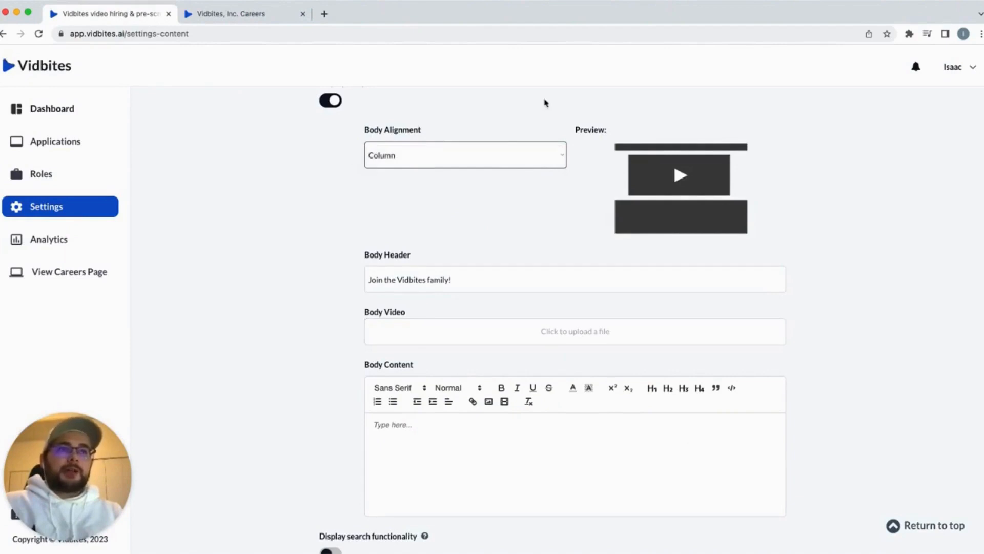
left_click(502, 162)
left_click(487, 244)
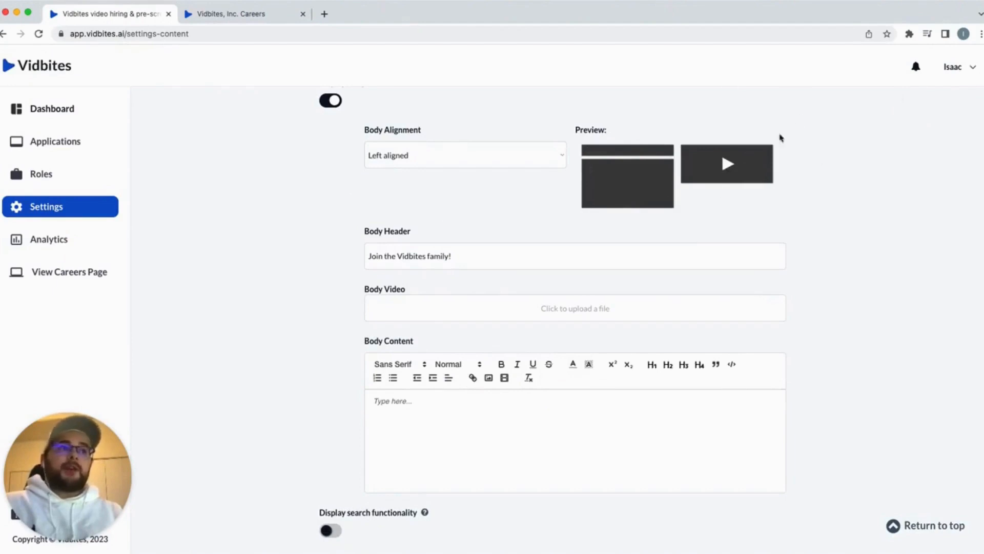
scroll(408, 234, "down", 2)
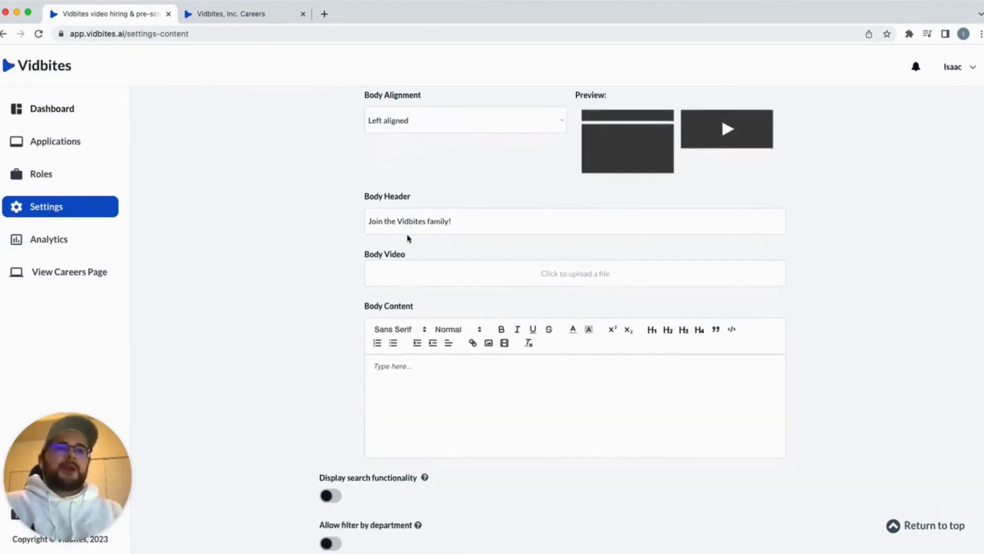
left_click(428, 377)
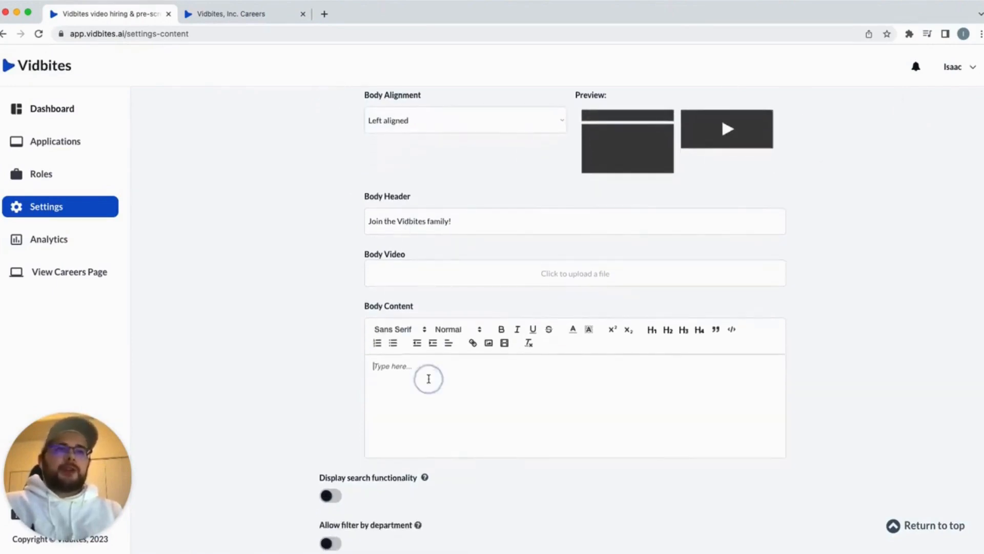
left_click(483, 128)
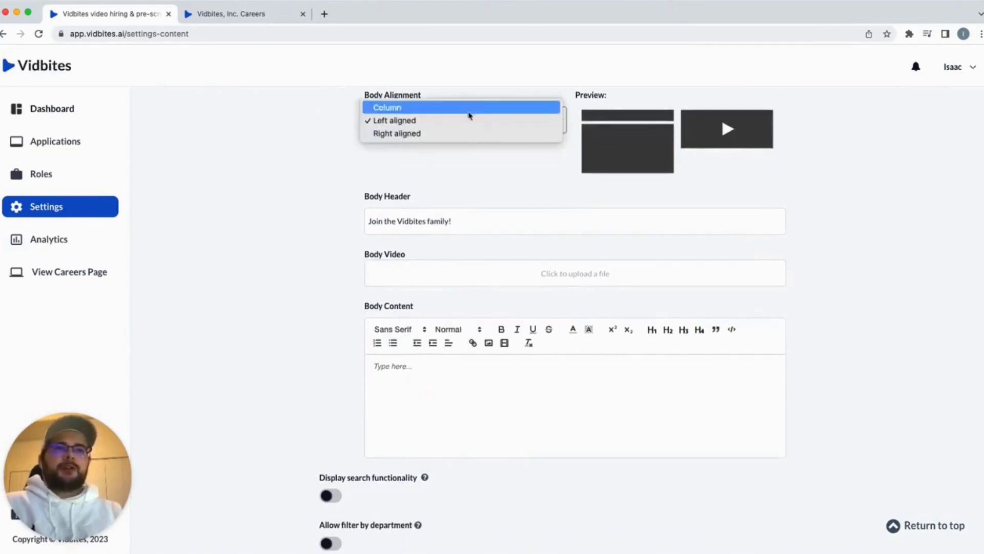
left_click(468, 109)
scroll(506, 211, "down", 3)
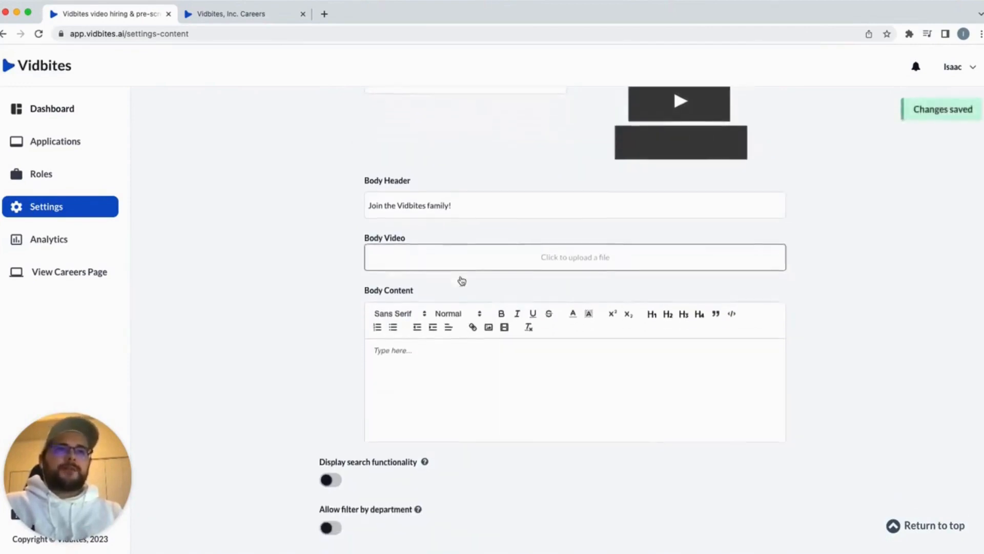
Write a Body Content welcome paragraph inviting visitors to browse and apply for roles, and preview it
left_click(470, 395)
type("Welcome to o")
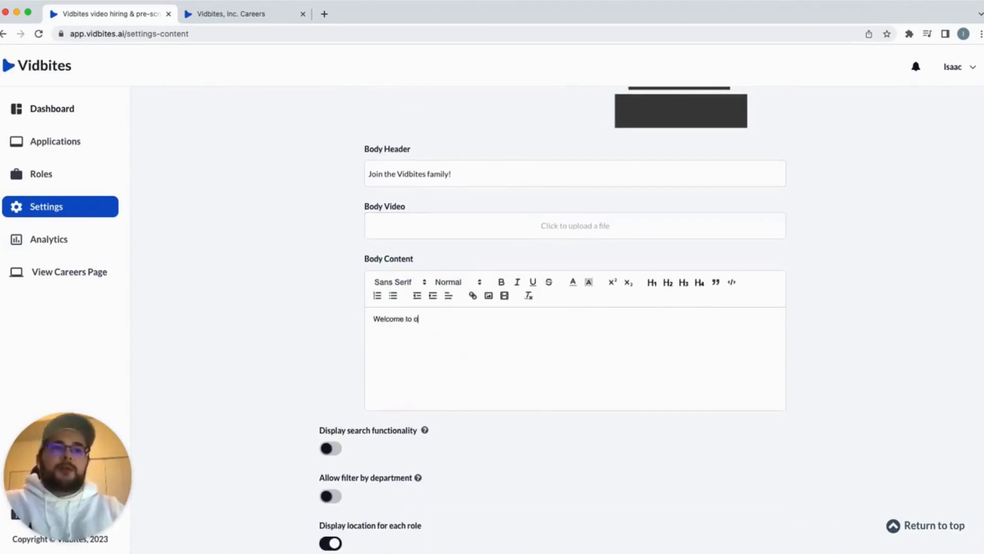
type("ur Car")
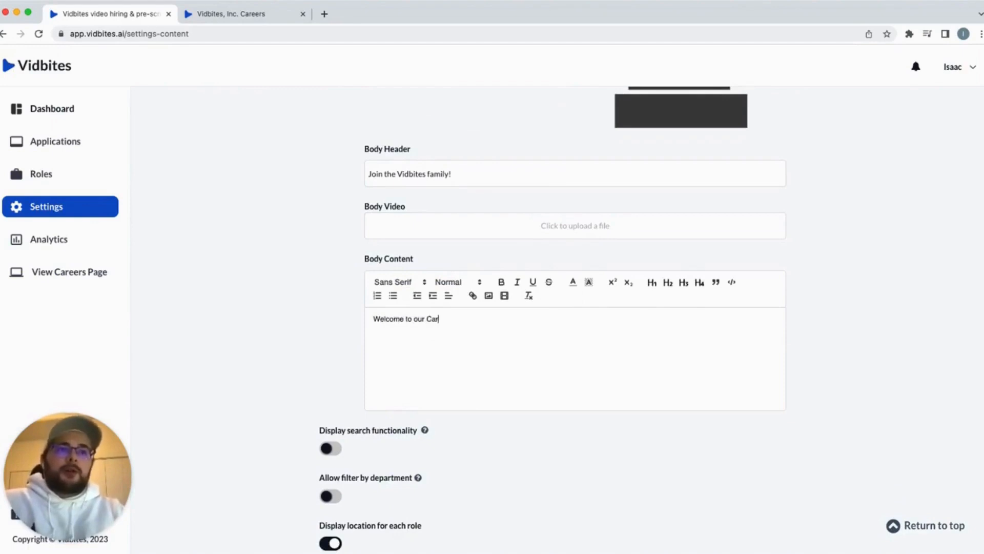
type("eers o")
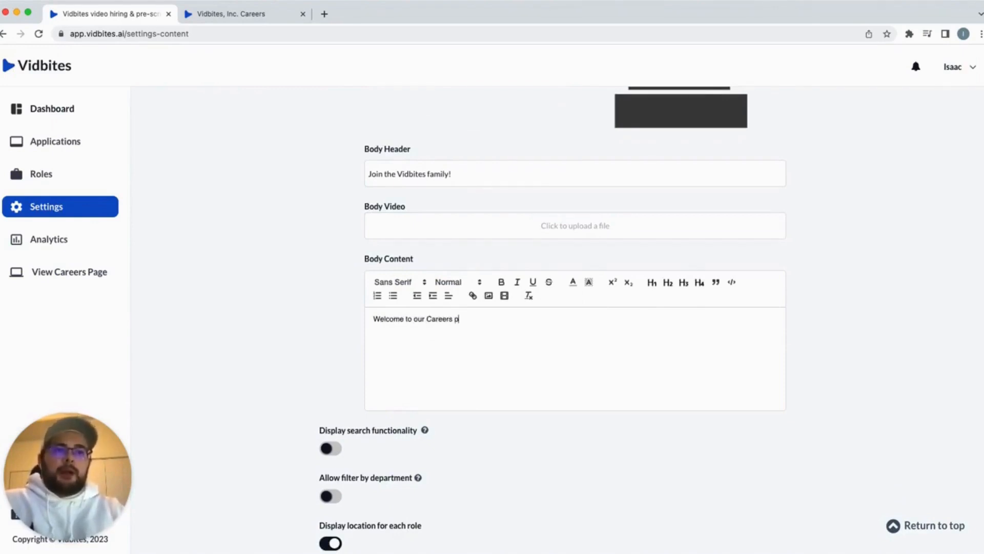
type("age. Please")
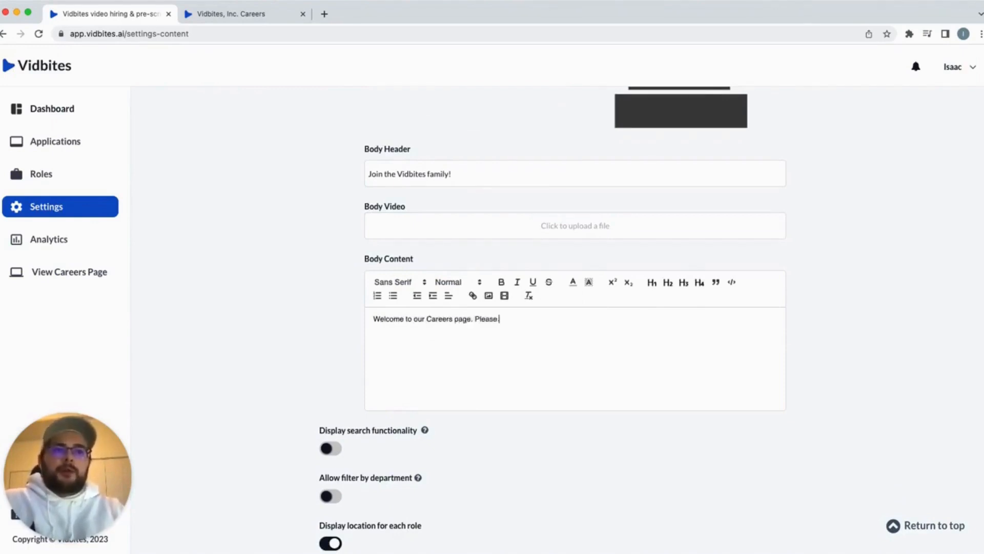
type(" take a look and apply for any")
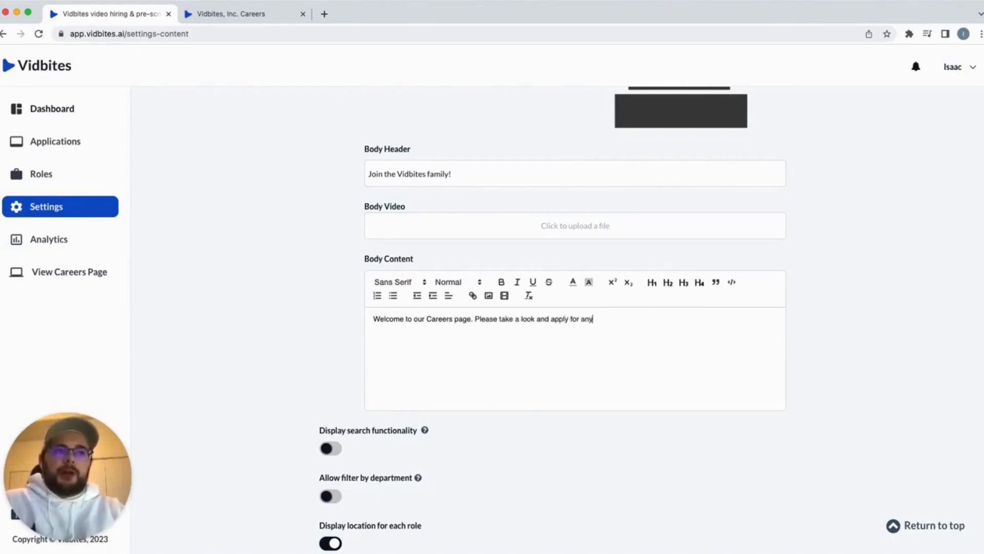
type(" roles you think would be a good fit.")
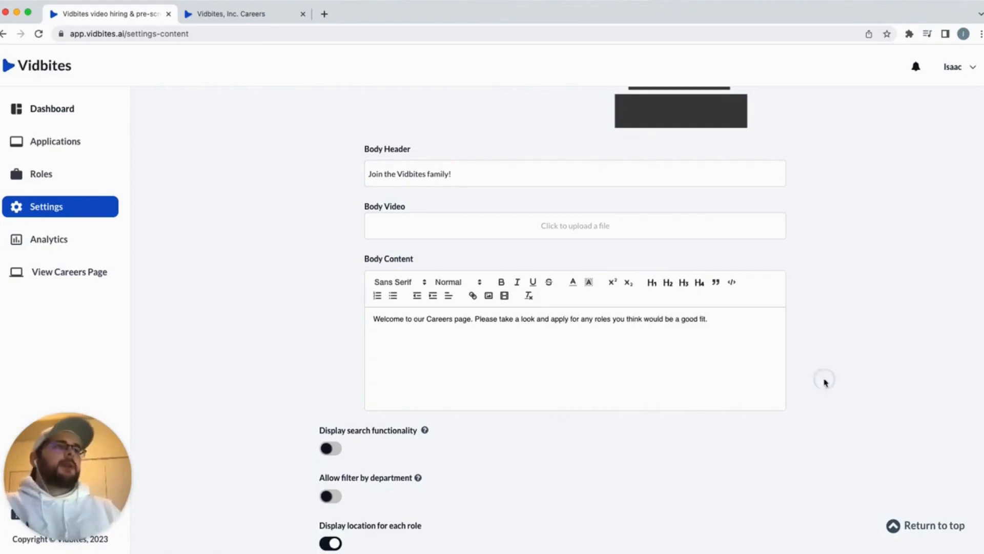
left_click(272, 14)
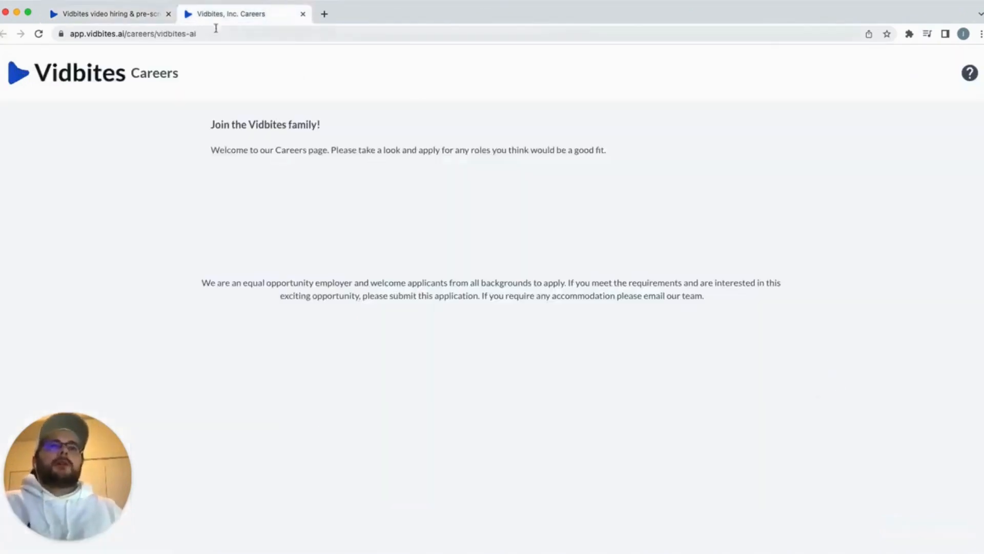
left_click(89, 17)
Hide the body section, check the careers page without it, then show it again
scroll(433, 266, "down", 2)
scroll(434, 264, "up", 6)
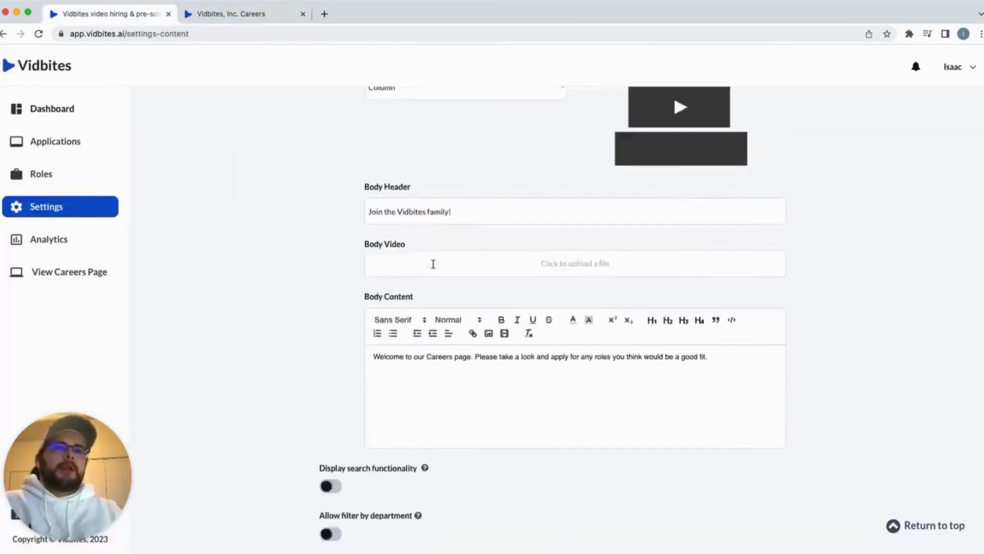
left_click(330, 221)
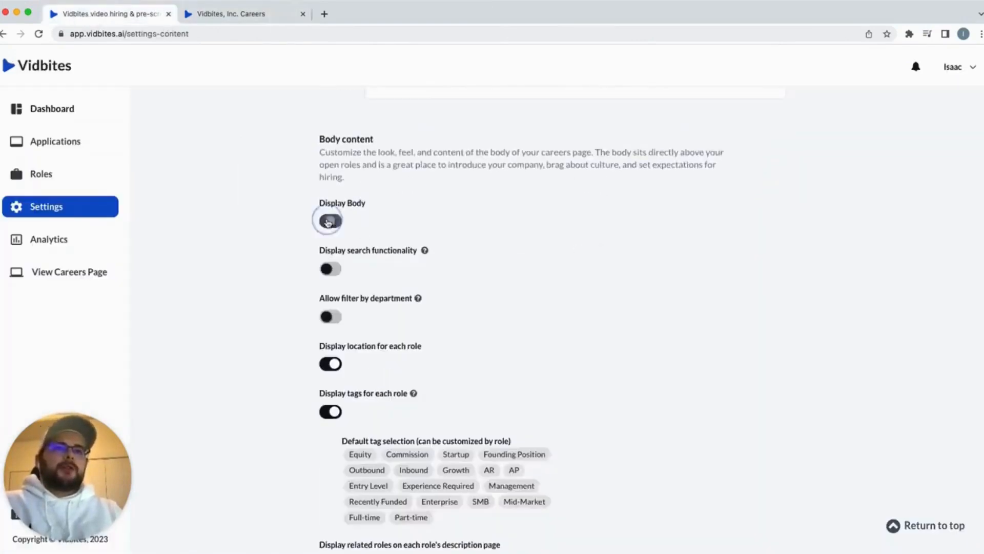
left_click(255, 21)
left_click(113, 21)
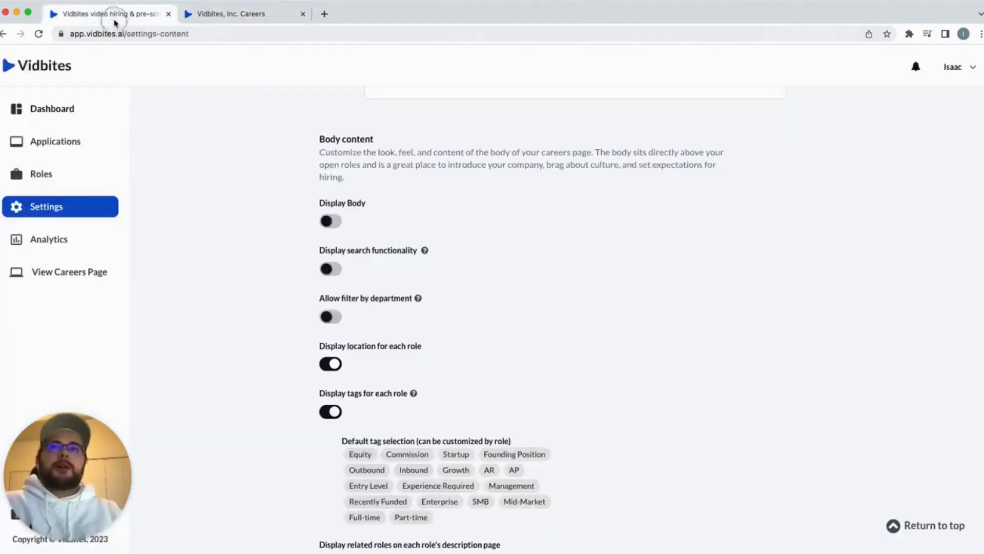
left_click(331, 220)
Turn Display search functionality and Allow filter by department back on, and verify them live
scroll(547, 238, "down", 8)
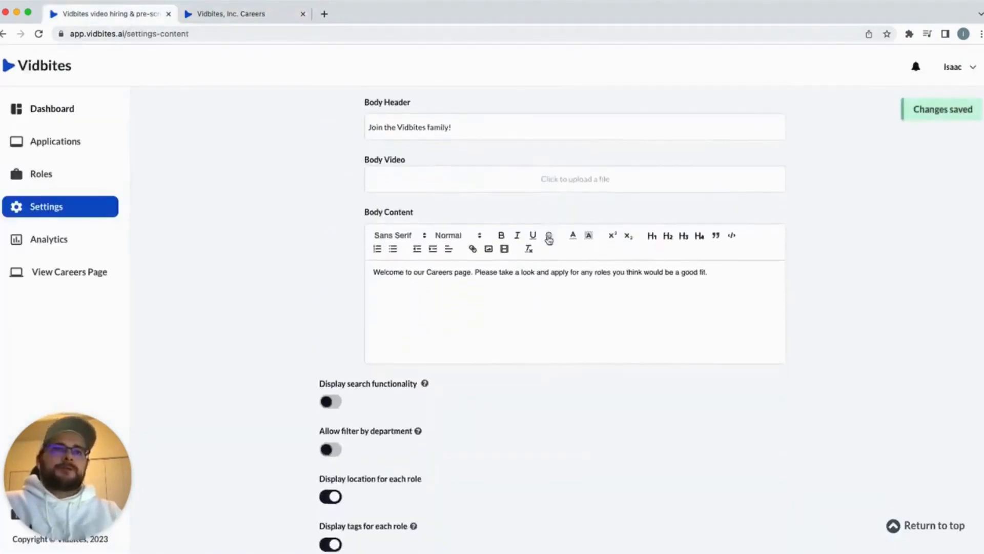
left_click(330, 265)
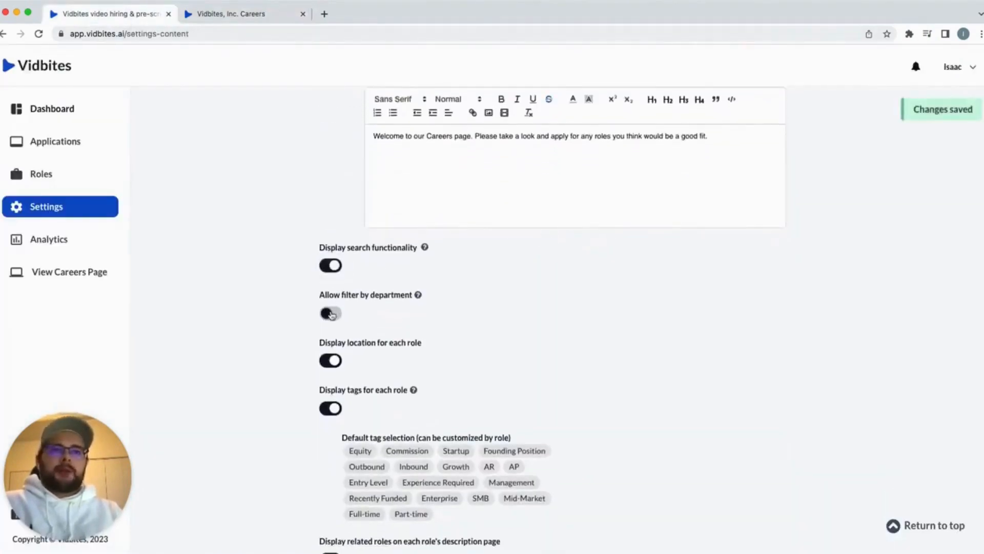
left_click(331, 313)
left_click(238, 16)
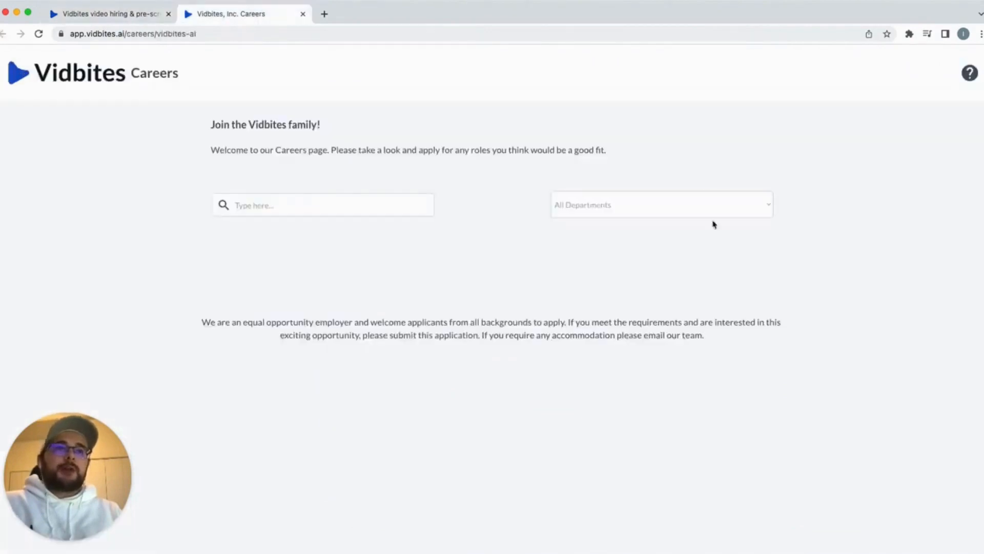
left_click(94, 14)
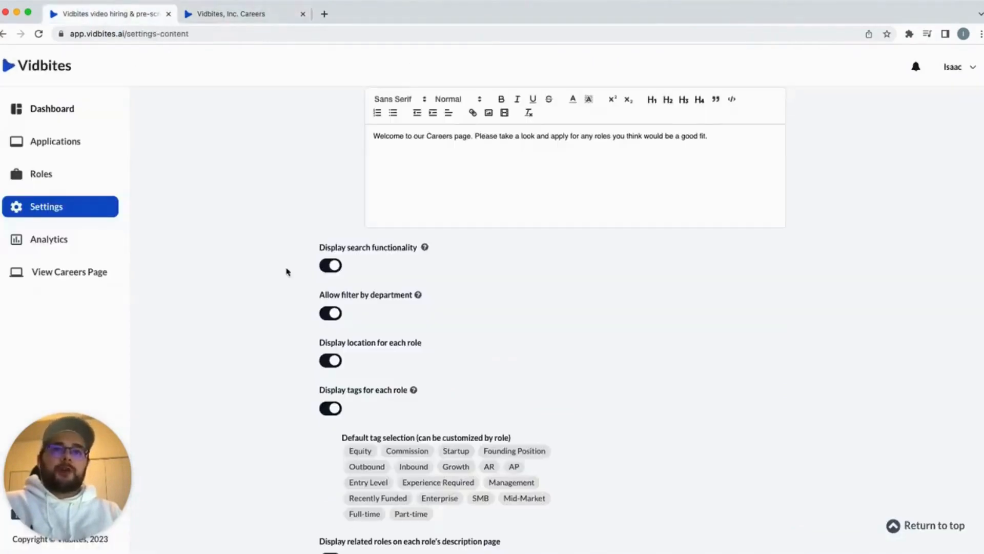
scroll(286, 271, "down", 2)
scroll(409, 255, "down", 2)
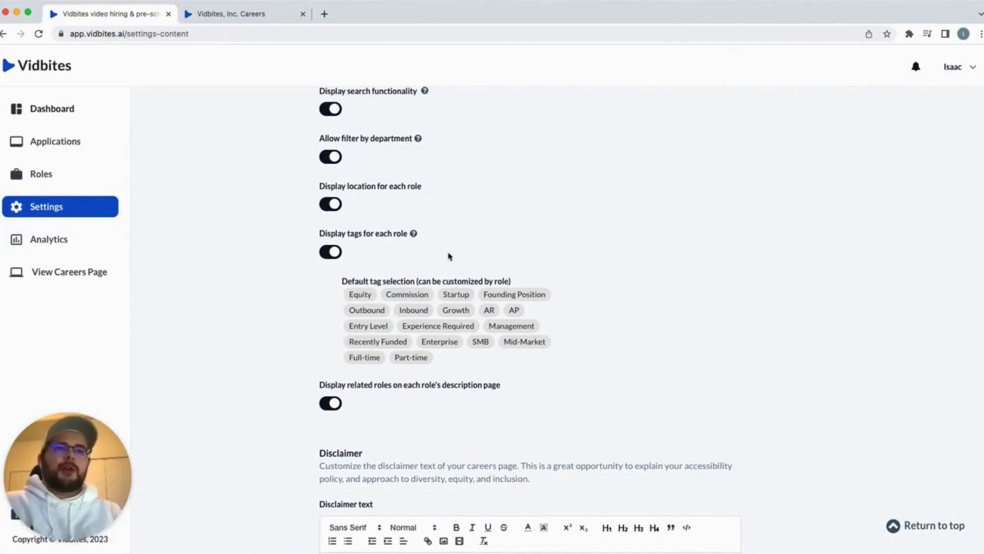
scroll(448, 241, "down", 5)
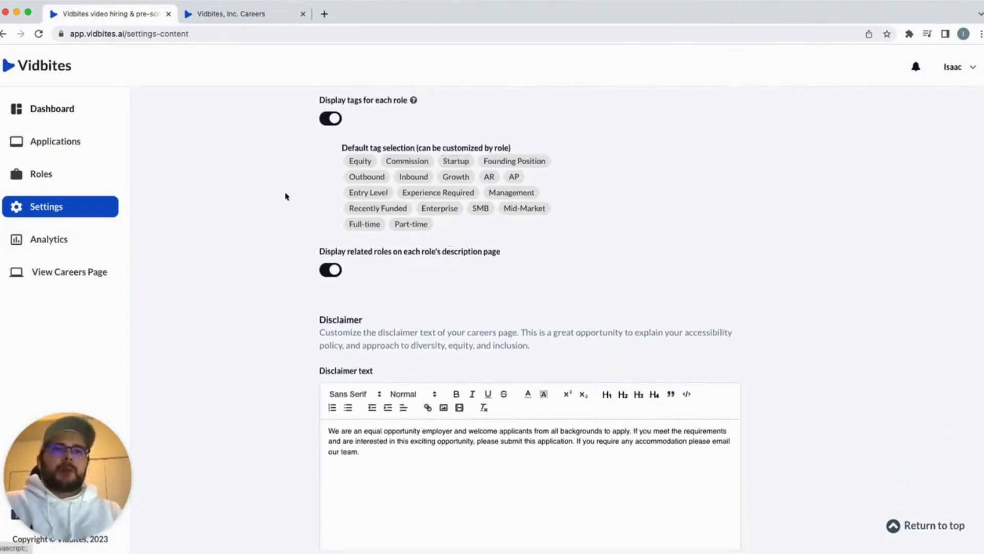
scroll(464, 328, "down", 2)
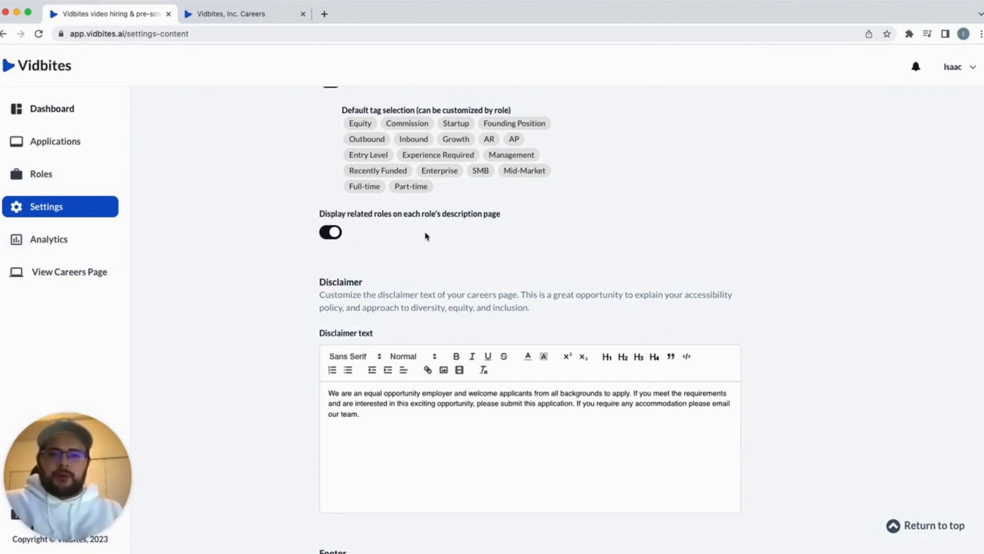
scroll(426, 240, "down", 3)
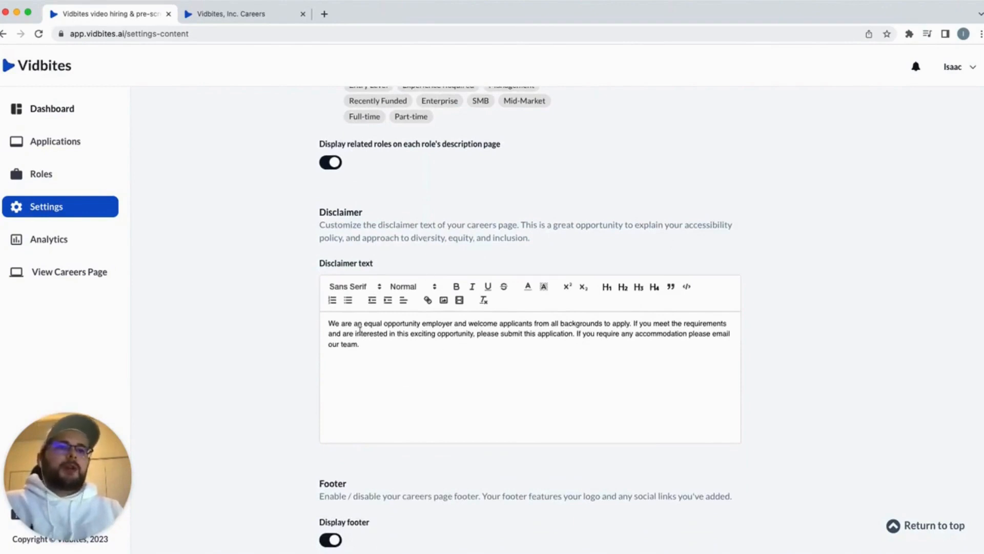
left_click(220, 15)
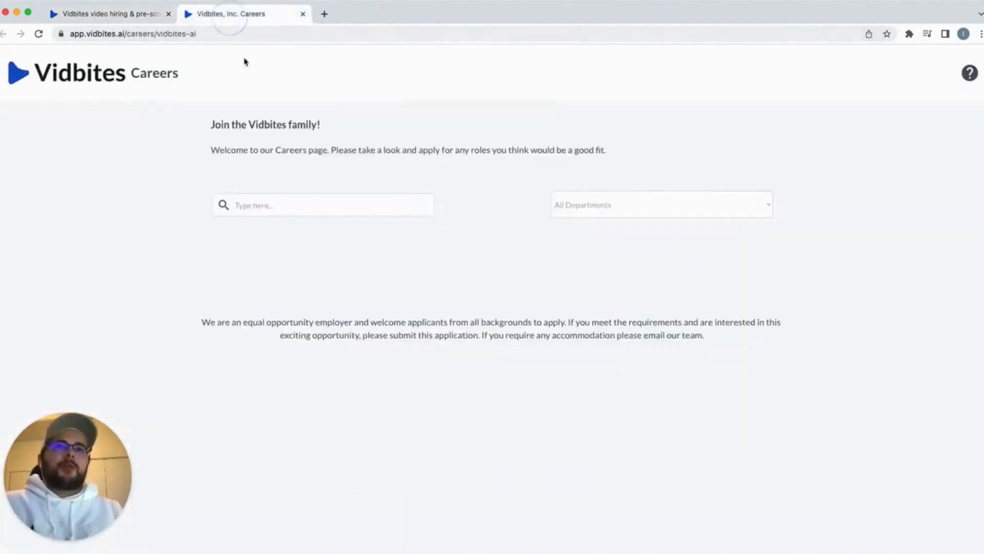
left_click(81, 16)
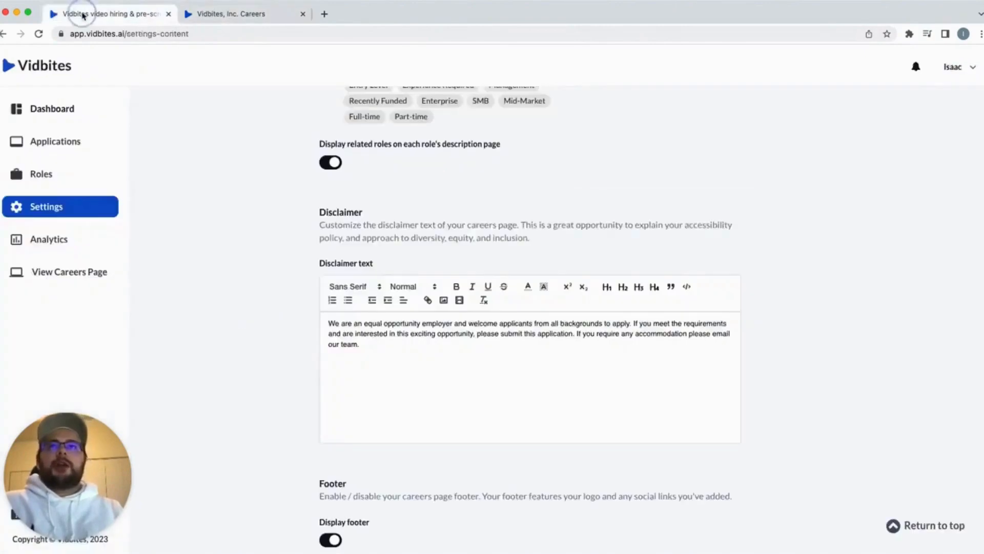
Append a Disclaimer sentence inviting applicants to e-mail the team for support, and preview it
left_click(430, 352)
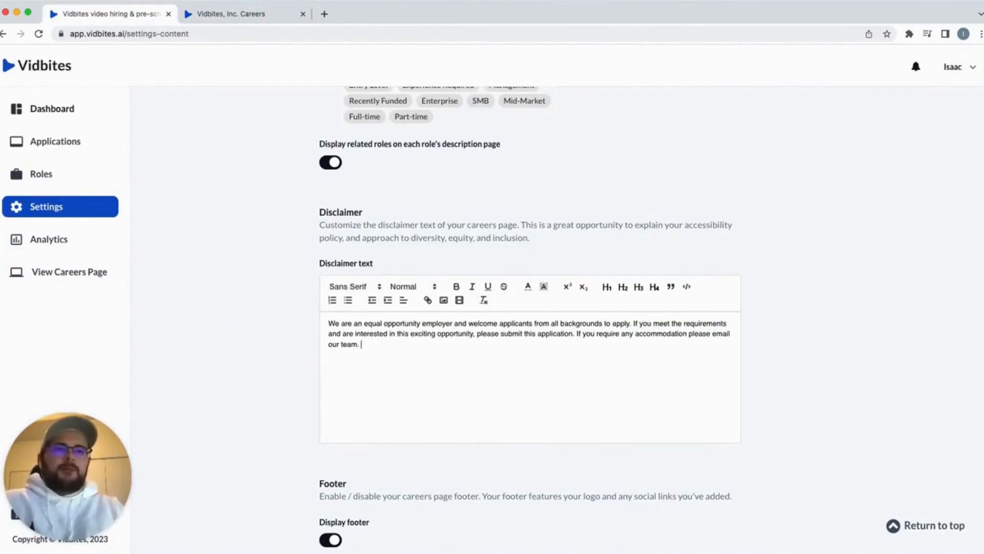
type("Reach")
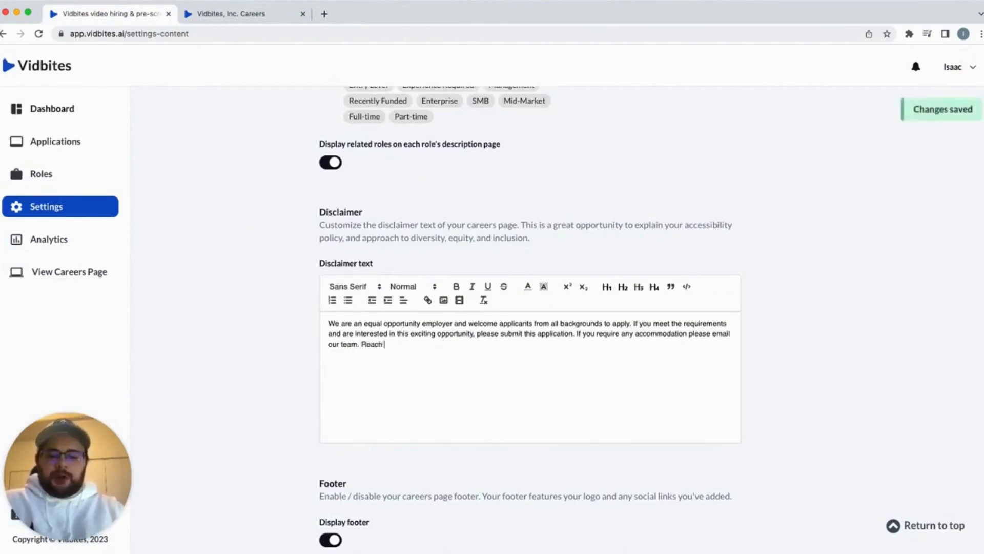
type(" out to aur ")
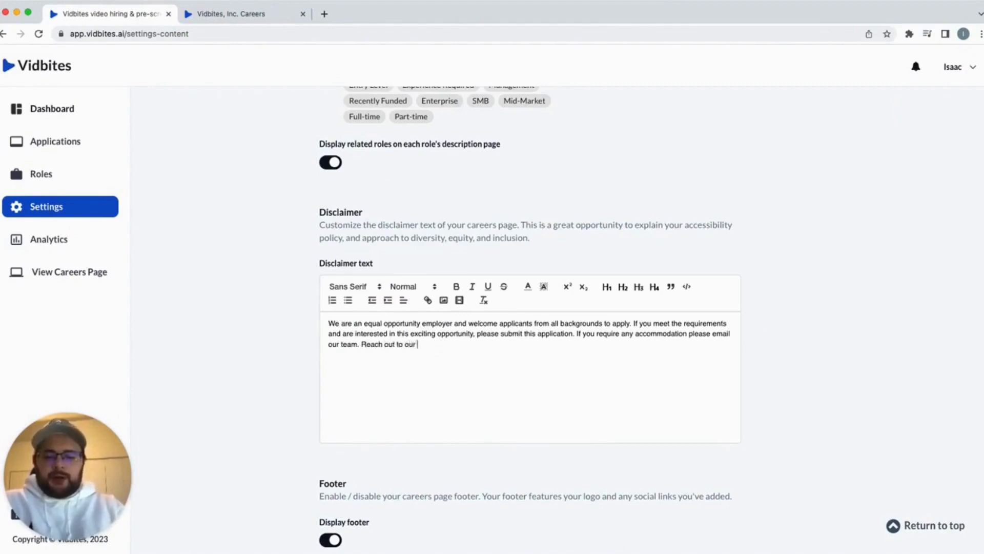
type("team for an")
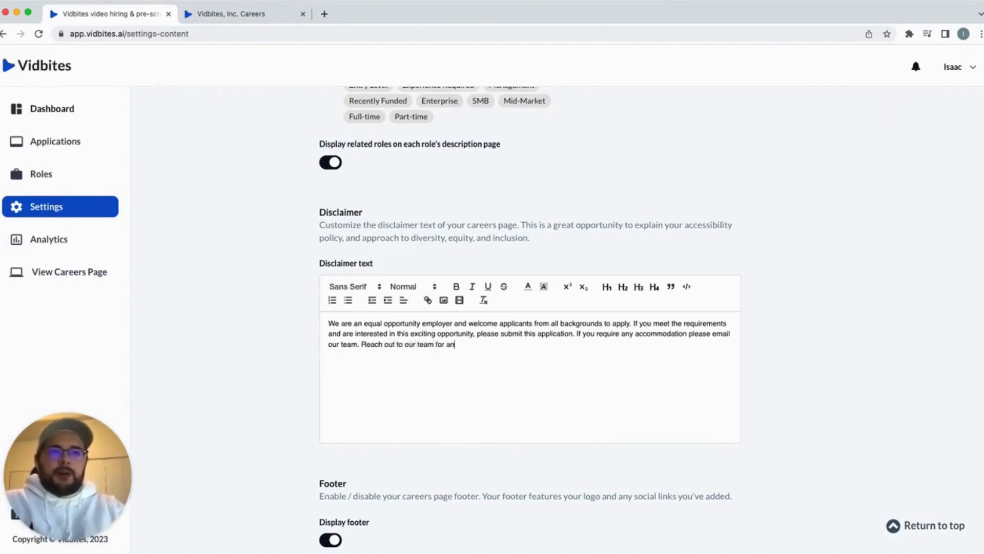
type("y support at")
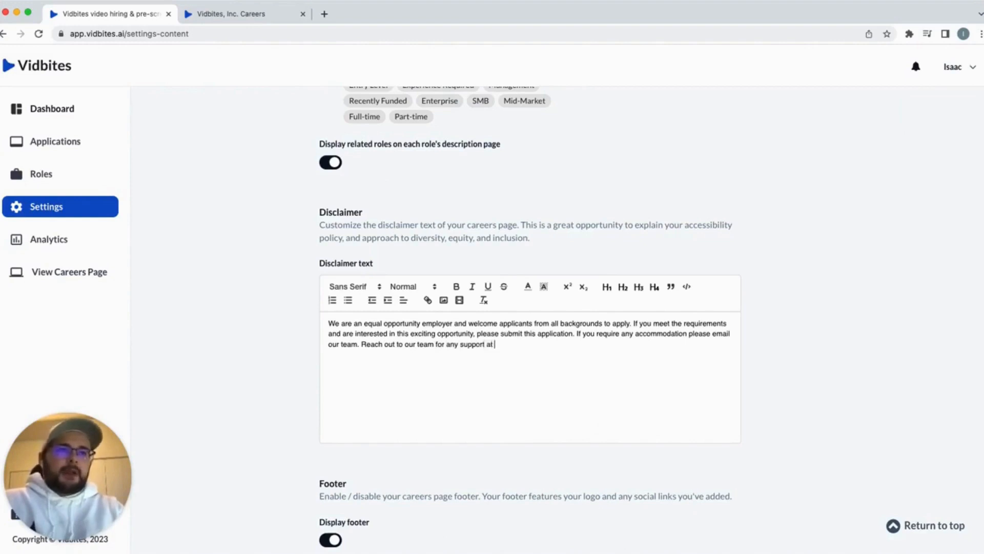
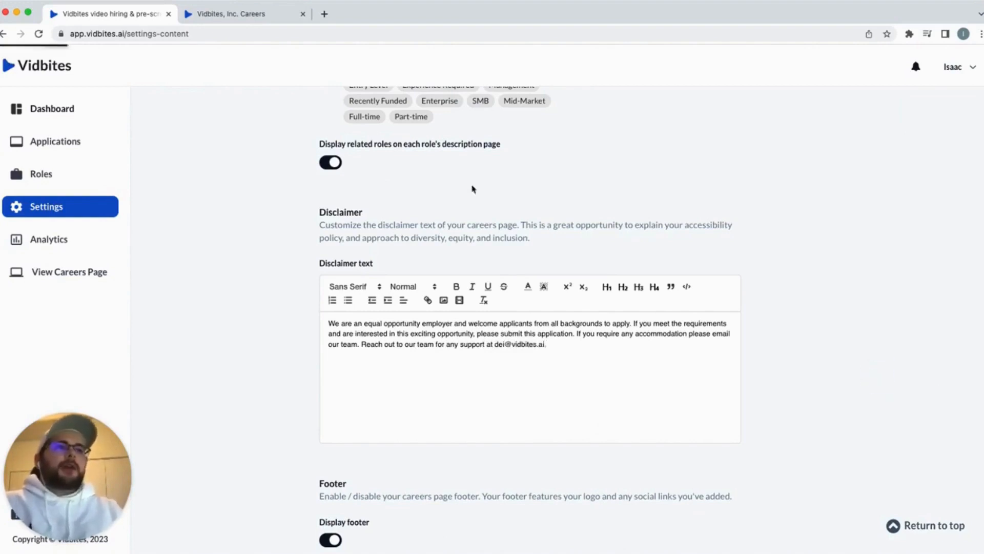
left_click(265, 15)
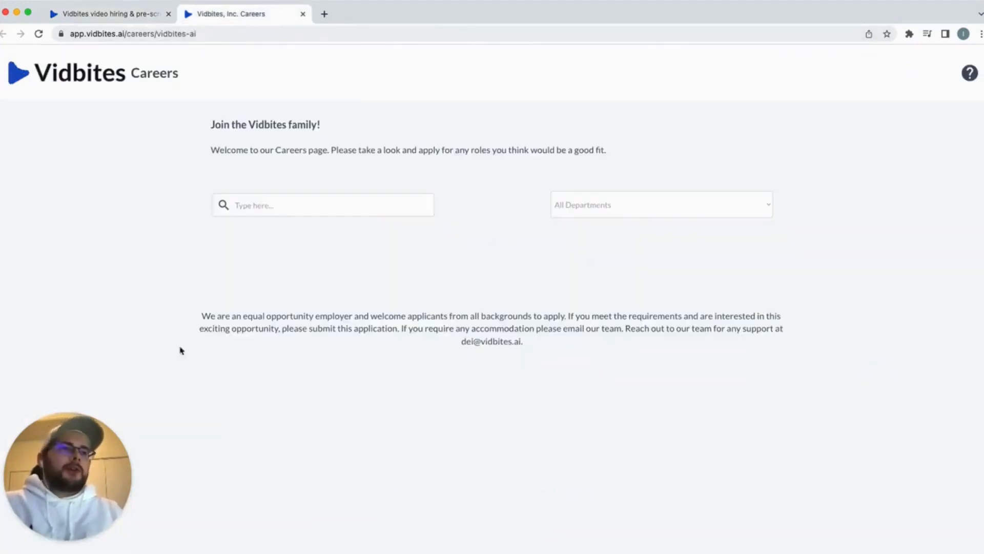
left_click(132, 14)
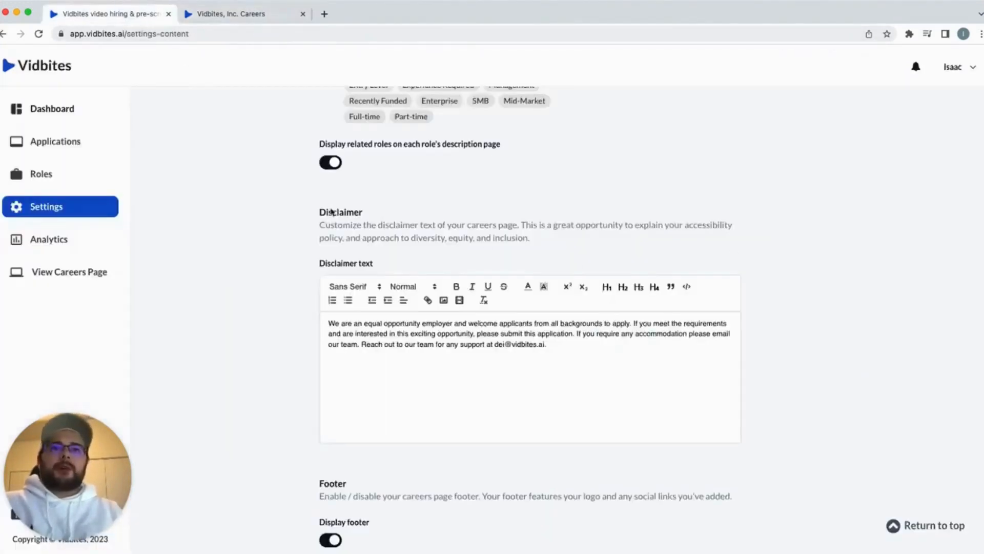
Glance at the live careers page, then return to the careers page settings
scroll(330, 212, "down", 6)
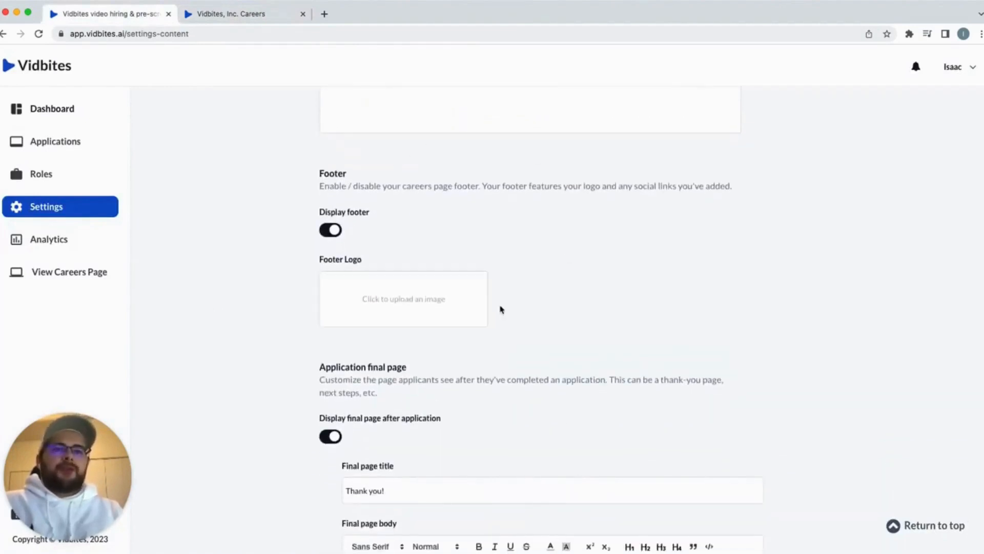
scroll(501, 309, "down", 2)
scroll(402, 141, "up", 1)
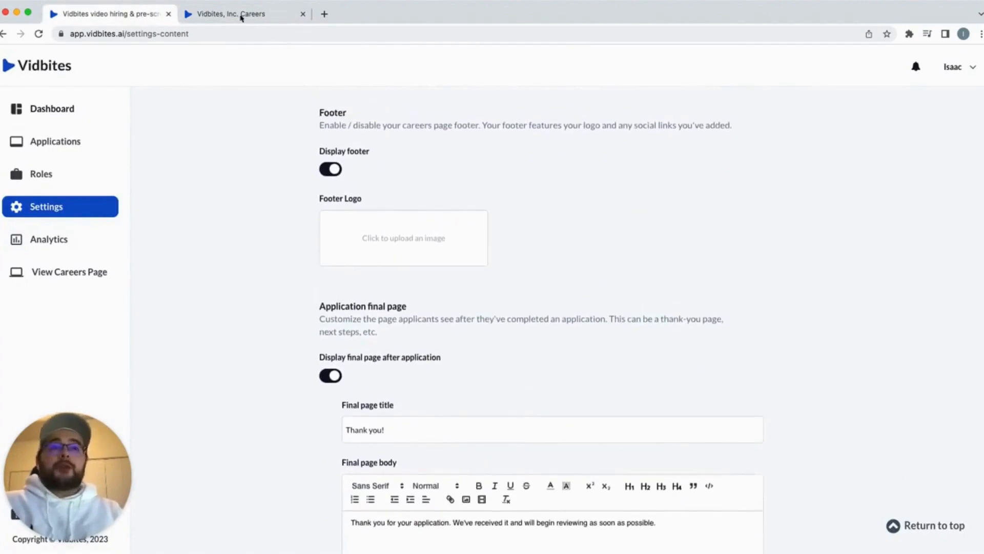
left_click(241, 18)
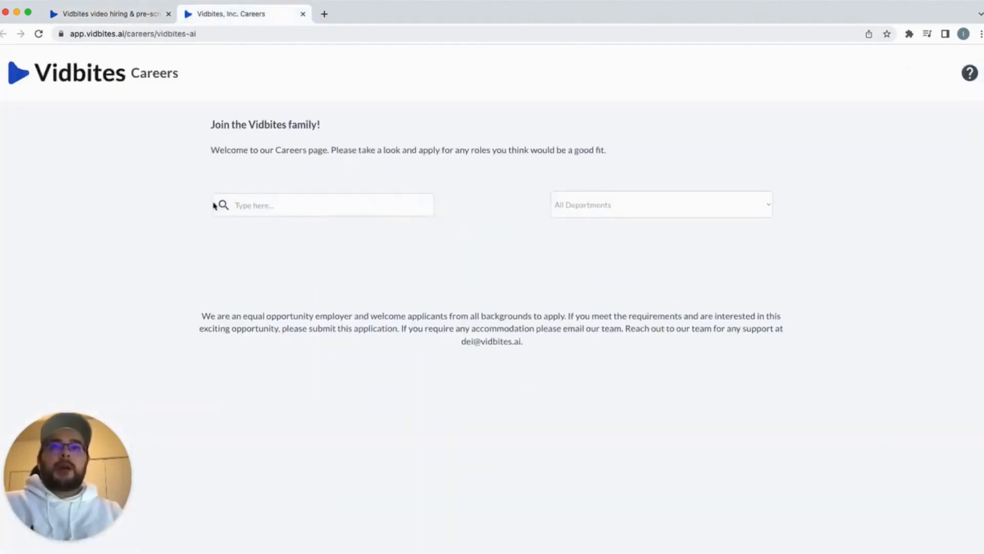
left_click(103, 15)
Change the final page title from 'Thank you!' to 'Thank you for your interest in our team.'
scroll(533, 247, "down", 2)
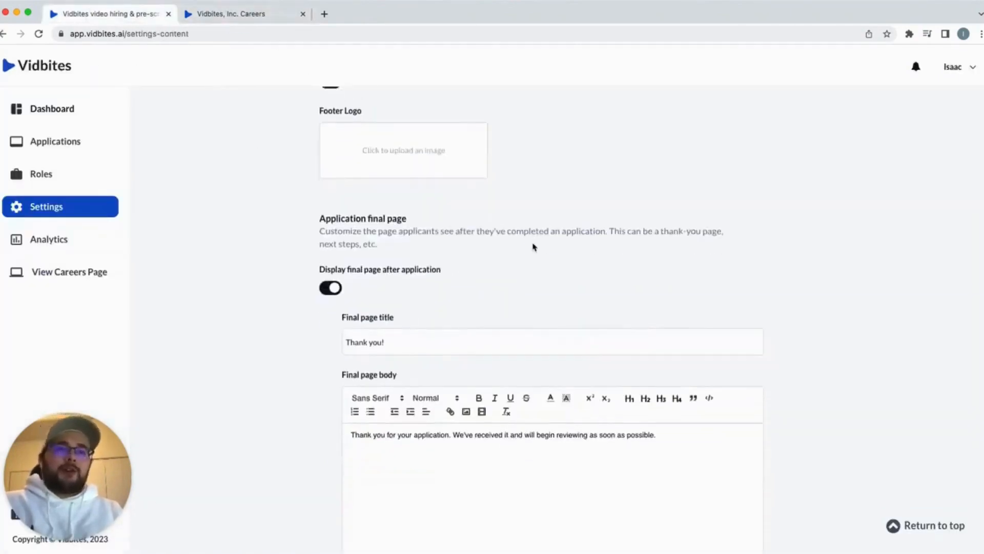
scroll(450, 164, "up", 1)
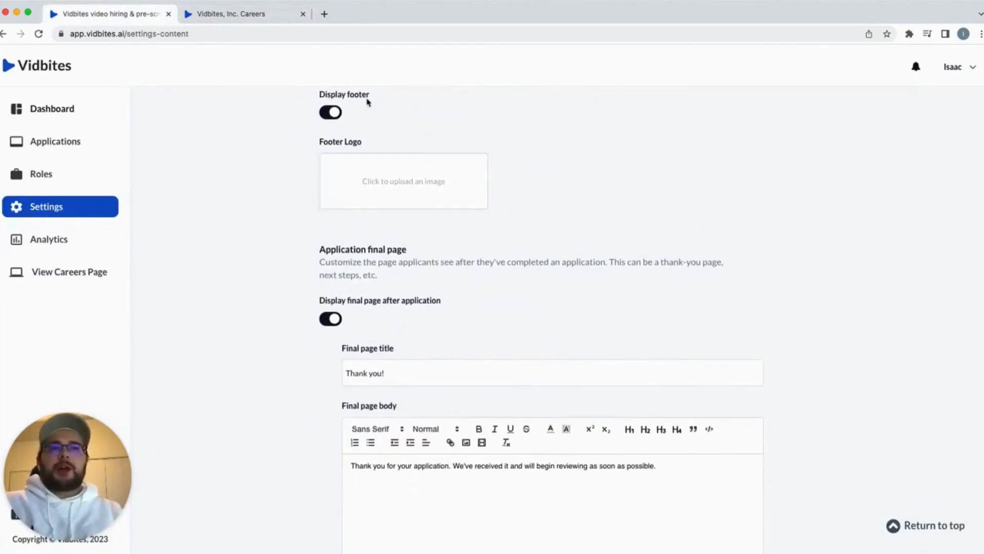
scroll(538, 219, "down", 1)
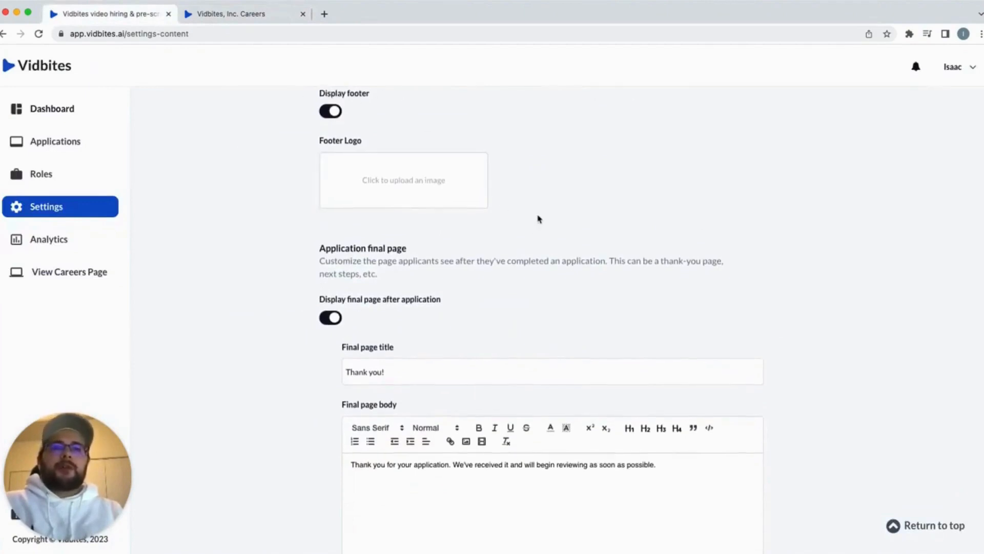
scroll(538, 219, "down", 3)
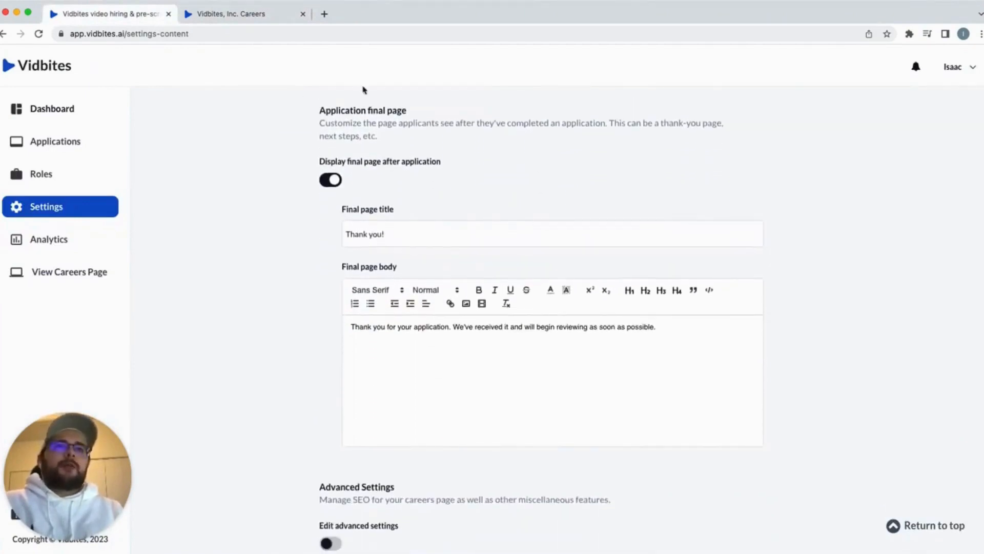
left_click(348, 239)
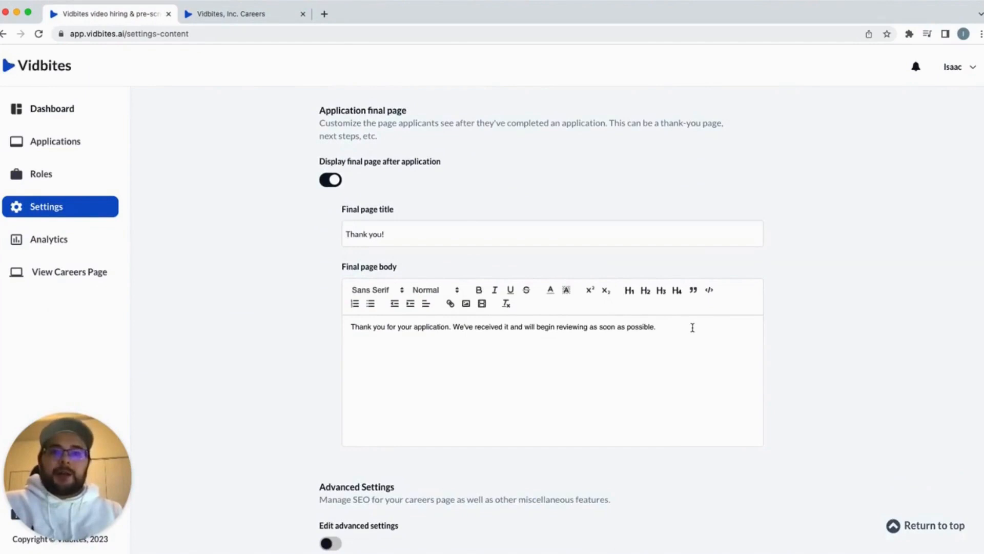
scroll(692, 327, "down", 1)
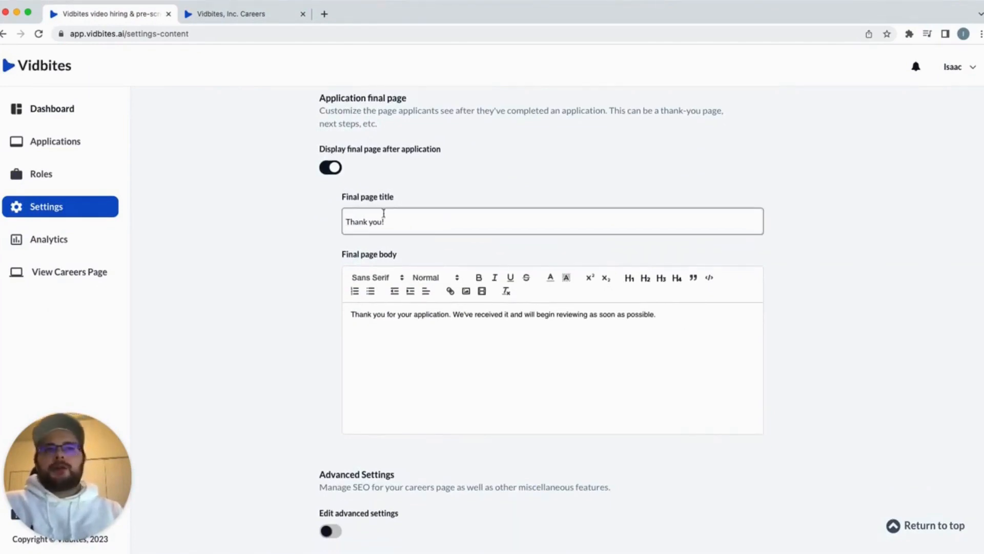
left_click(404, 221)
key("BackSpace")
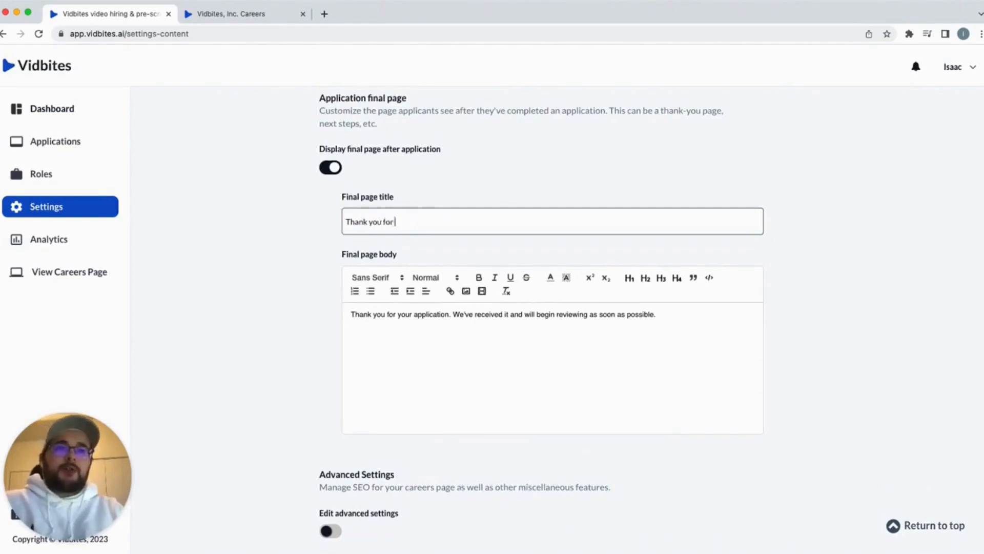
type("for your intere")
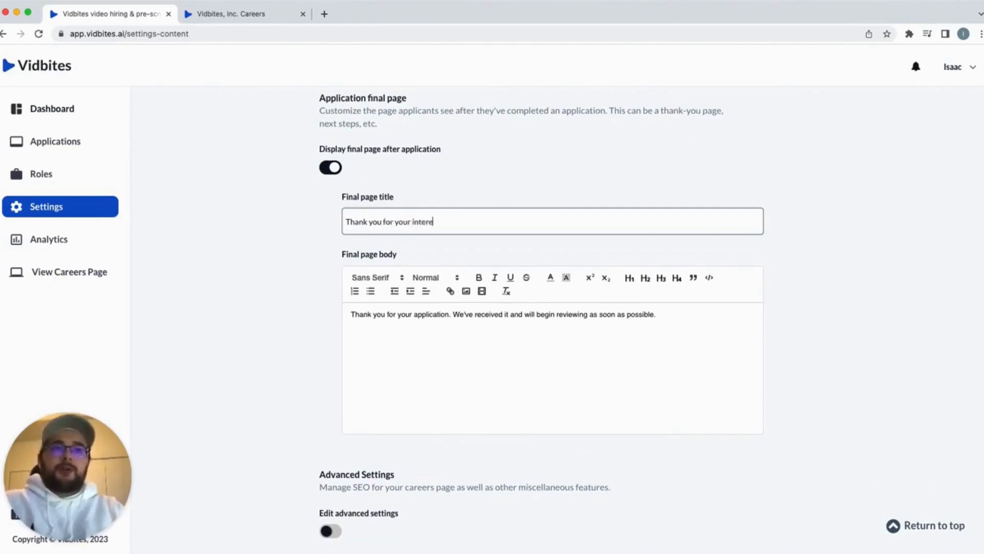
type("st in our team.")
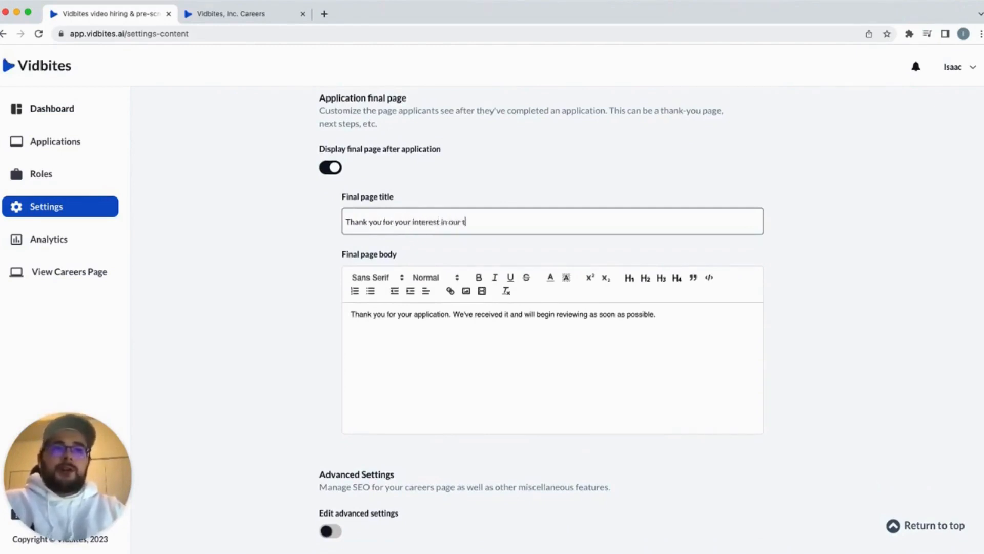
left_click(397, 342)
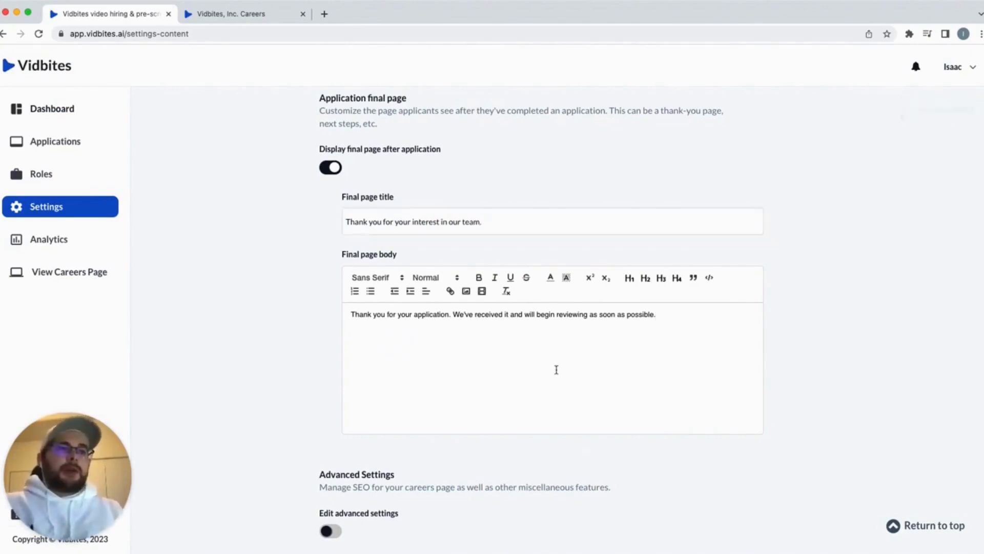
left_click(288, 367)
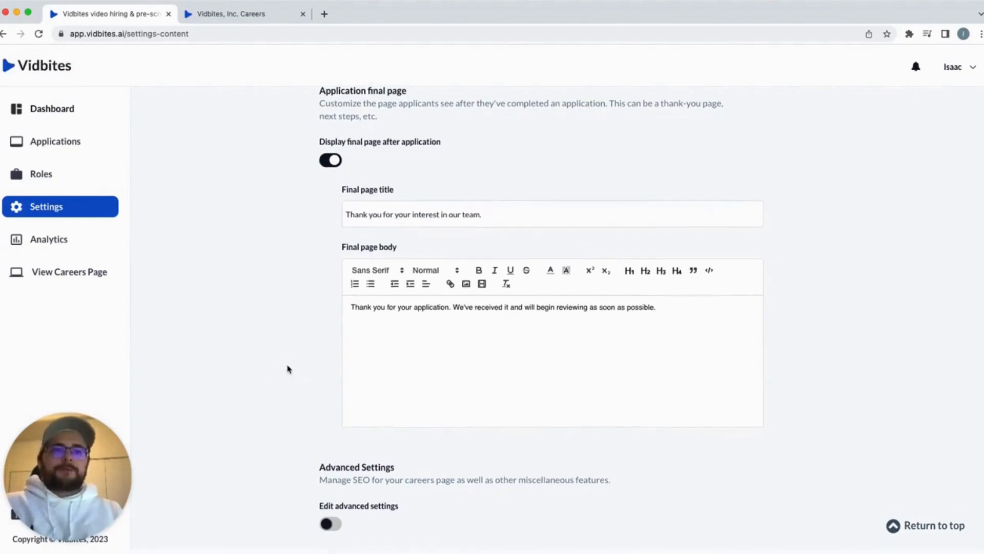
scroll(288, 369, "up", 15)
scroll(927, 193, "up", 10)
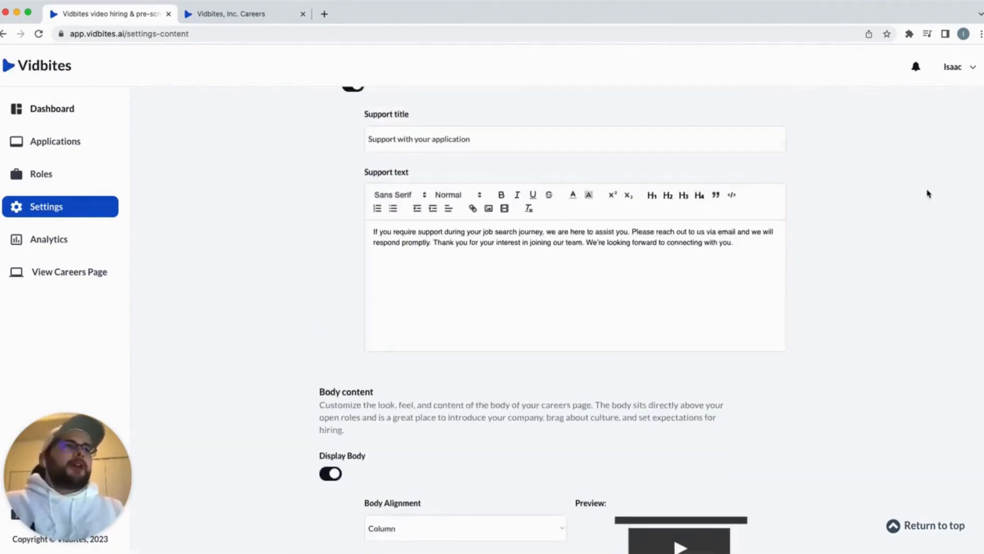
Create a new role titled 'Junior JavaScript Engineer' from the roles list
left_click(60, 176)
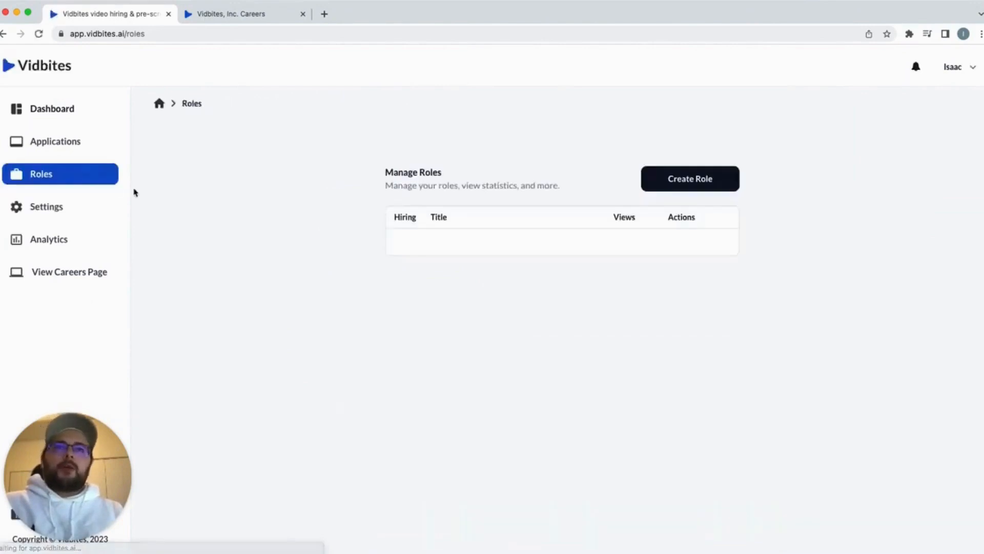
left_click(709, 181)
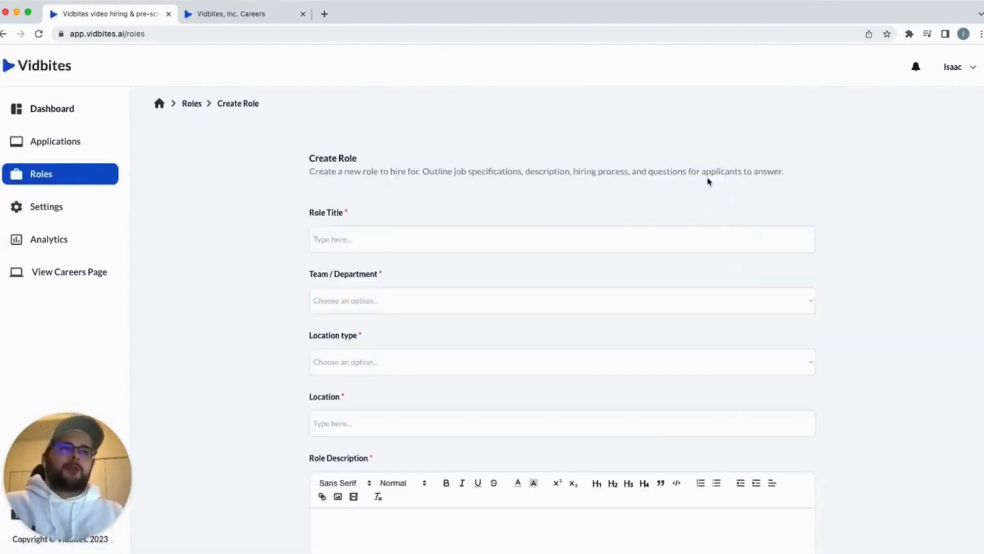
scroll(746, 147, "down", 2)
left_click(461, 192)
left_click(441, 194)
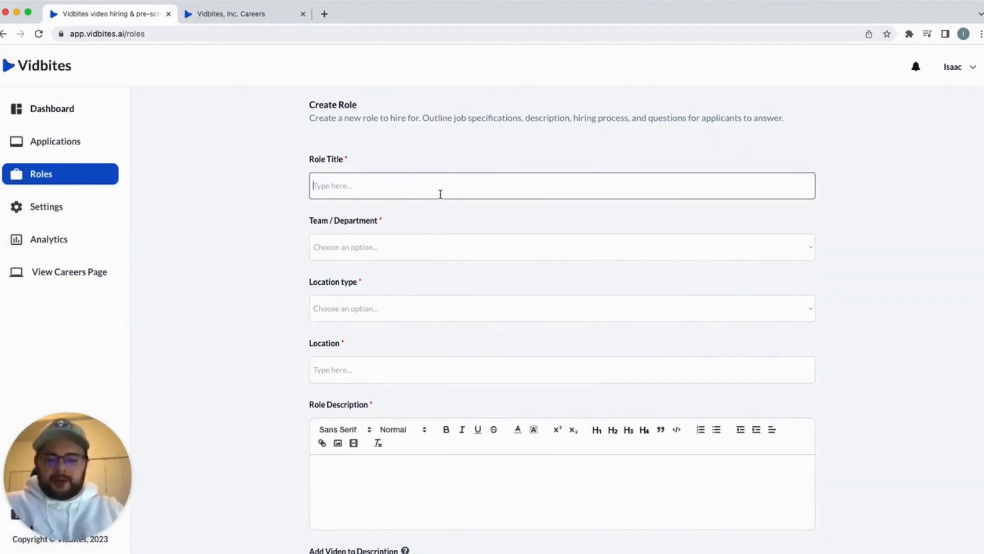
type("Junior JavaScript Engineer")
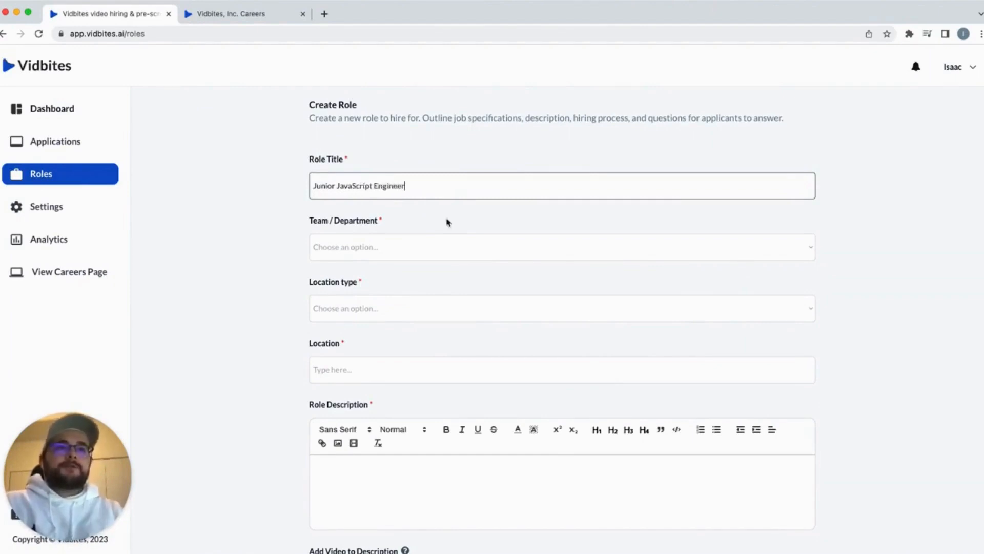
Set the role's department to Engineering, location type to Hybrid, and location to Toronto, ON
left_click(464, 246)
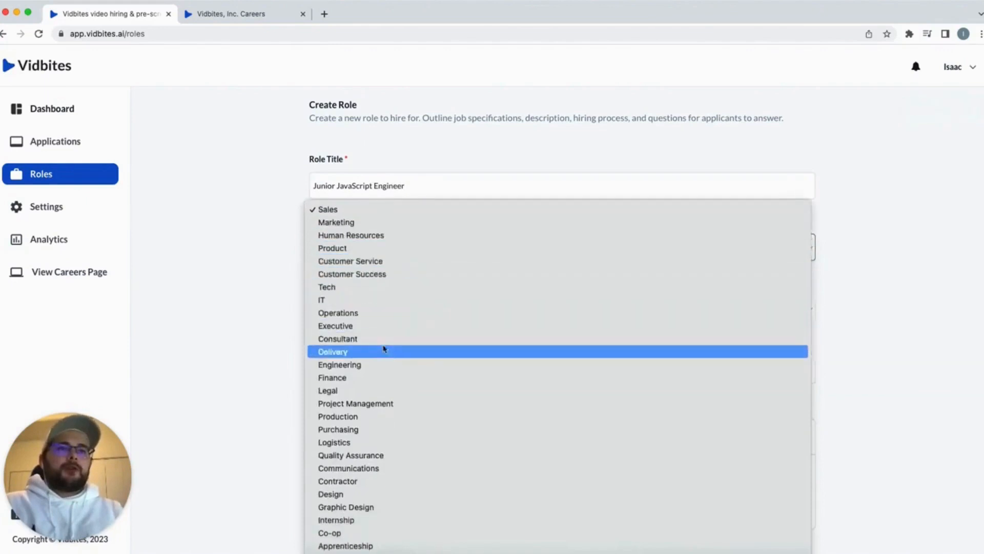
left_click(368, 365)
scroll(445, 213, "down", 1)
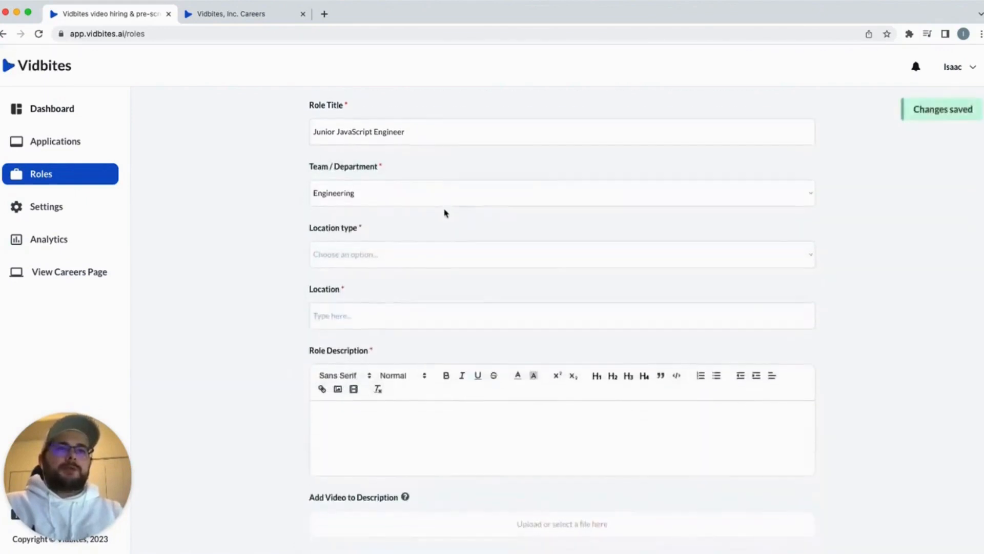
left_click(400, 248)
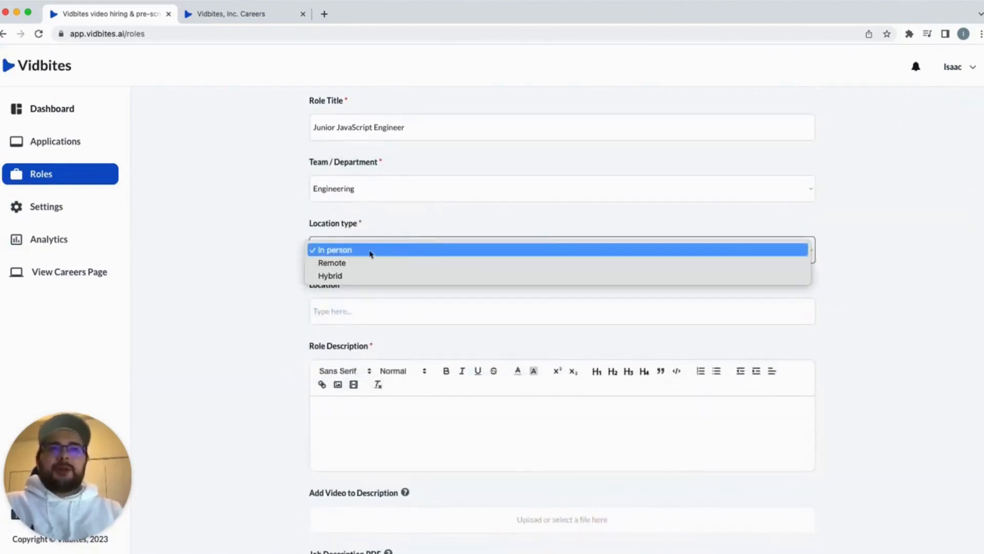
left_click(359, 276)
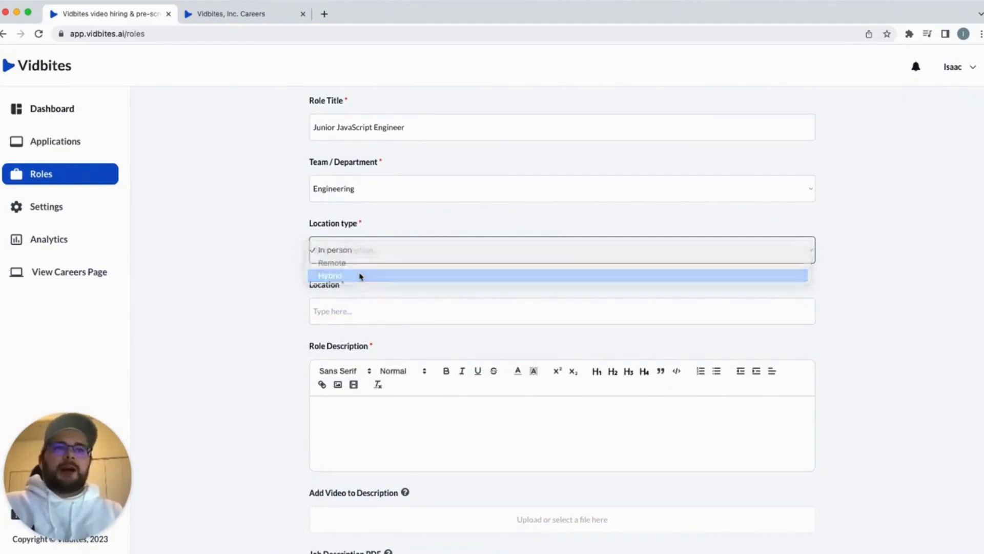
scroll(408, 210, "down", 1)
left_click(336, 283)
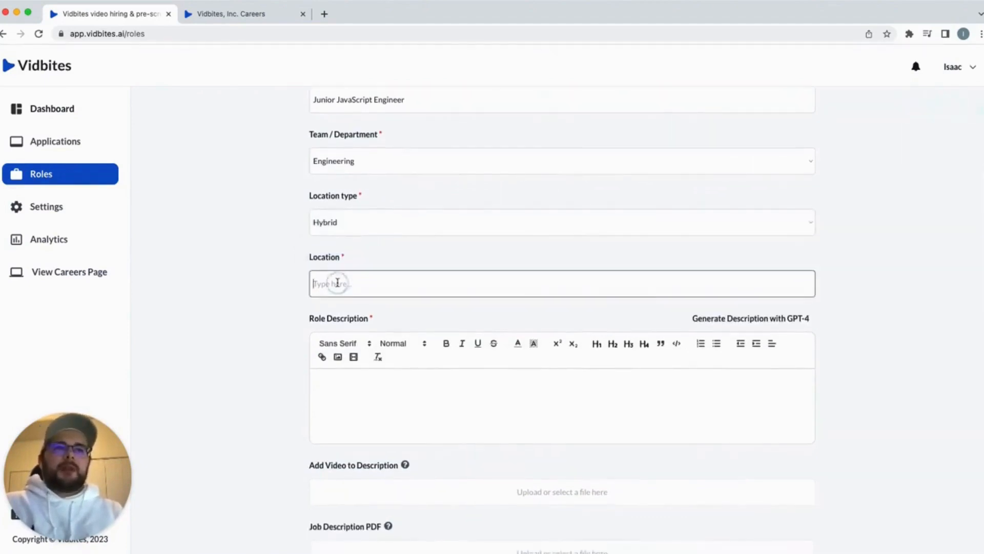
type("Toronto, ON")
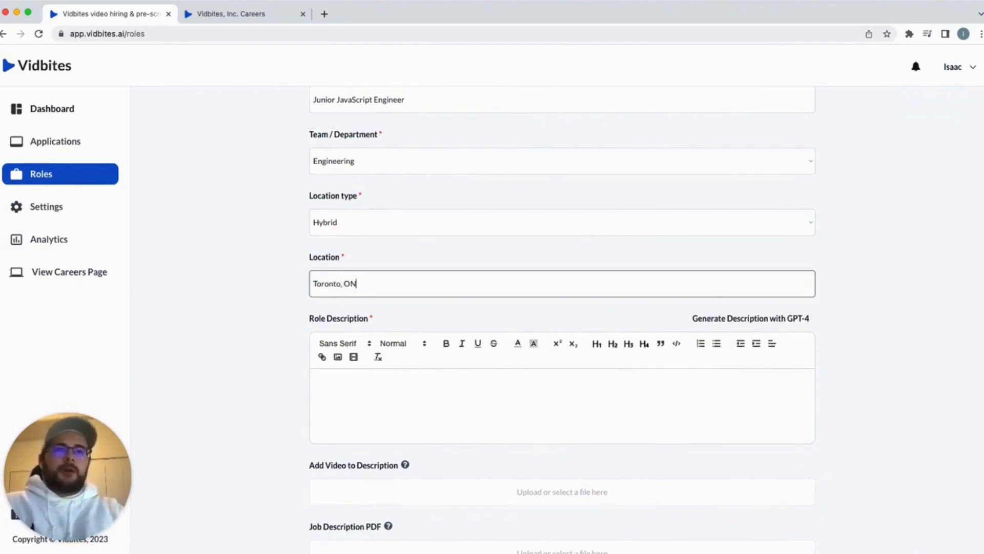
left_click(401, 319)
scroll(401, 315, "down", 3)
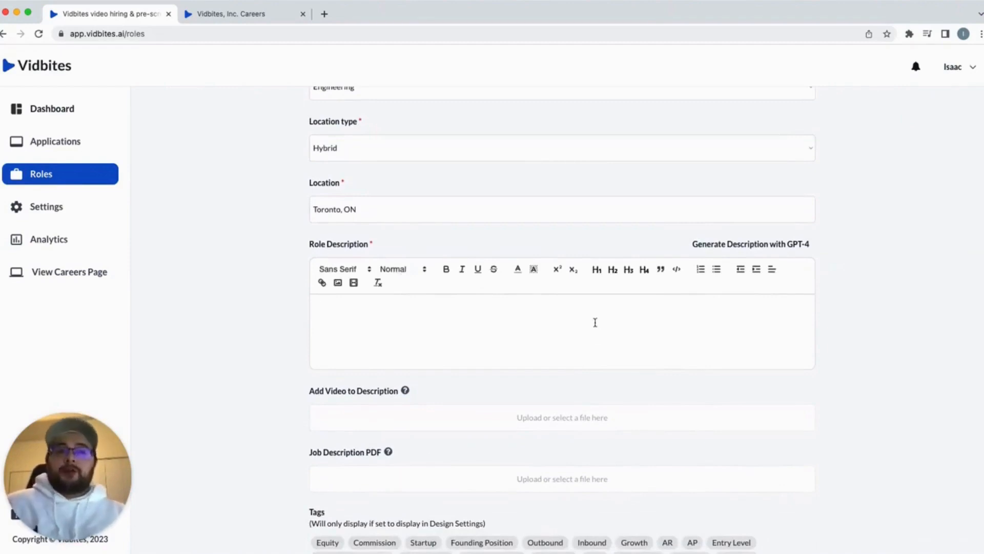
Generate the role description with GPT-4 and review its summary, responsibilities and requirements
left_click(743, 246)
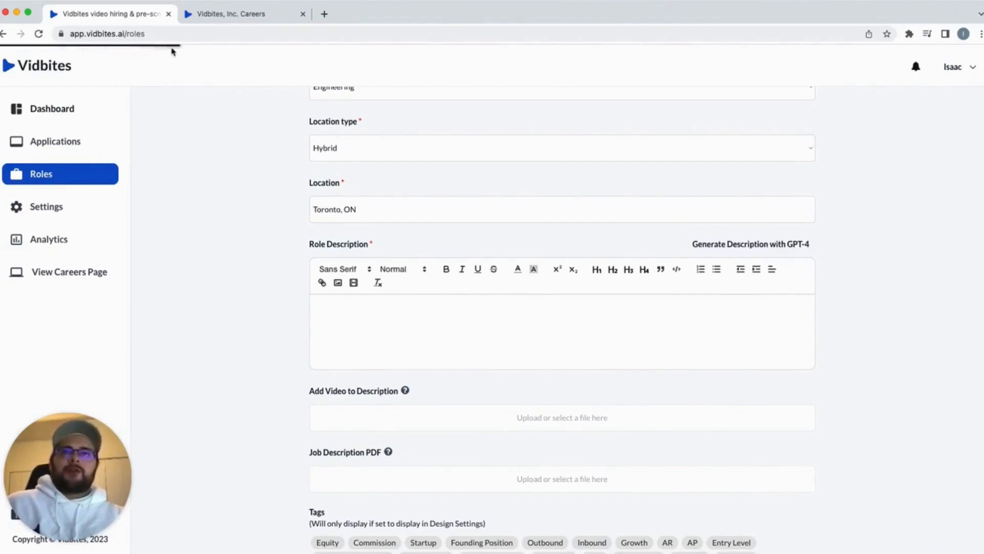
scroll(229, 203, "down", 1)
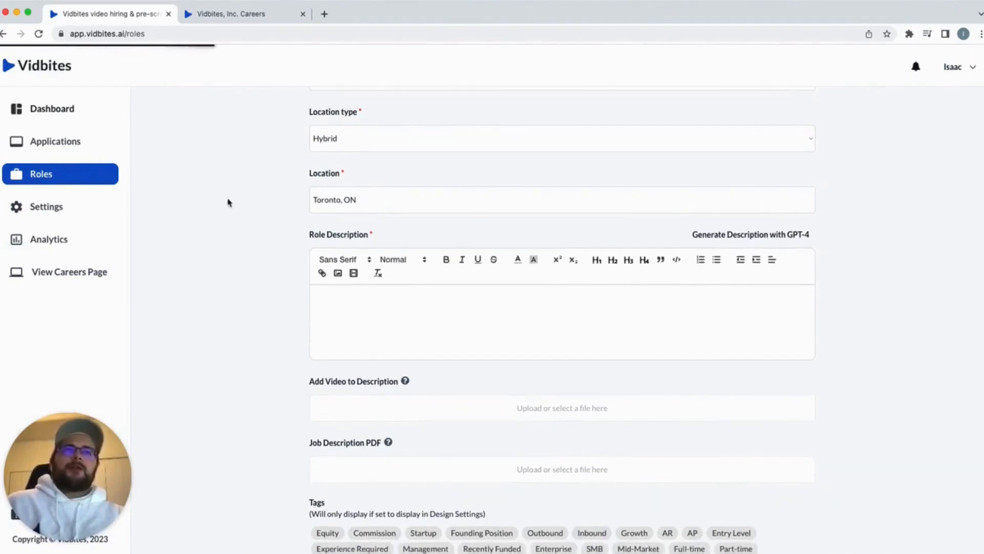
scroll(230, 203, "down", 3)
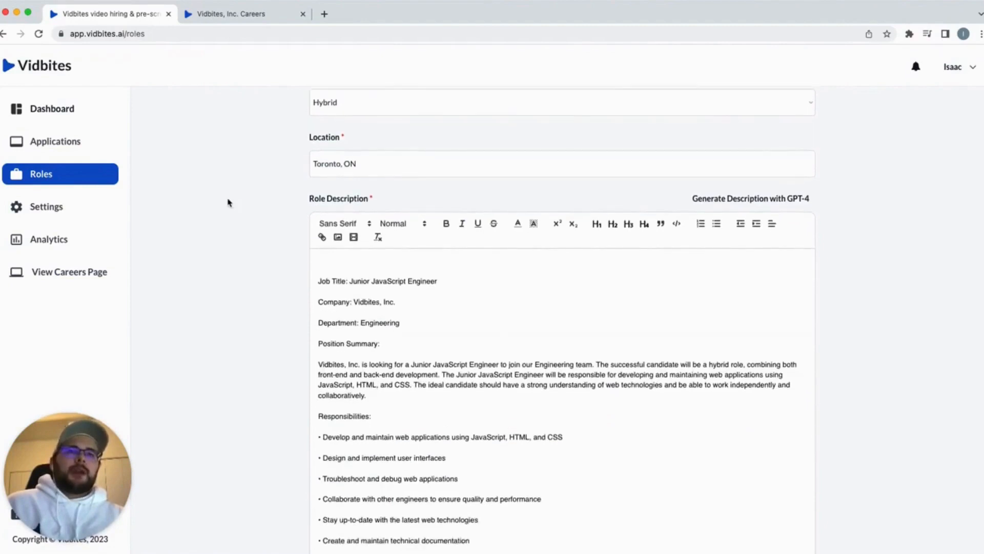
scroll(381, 261, "down", 3)
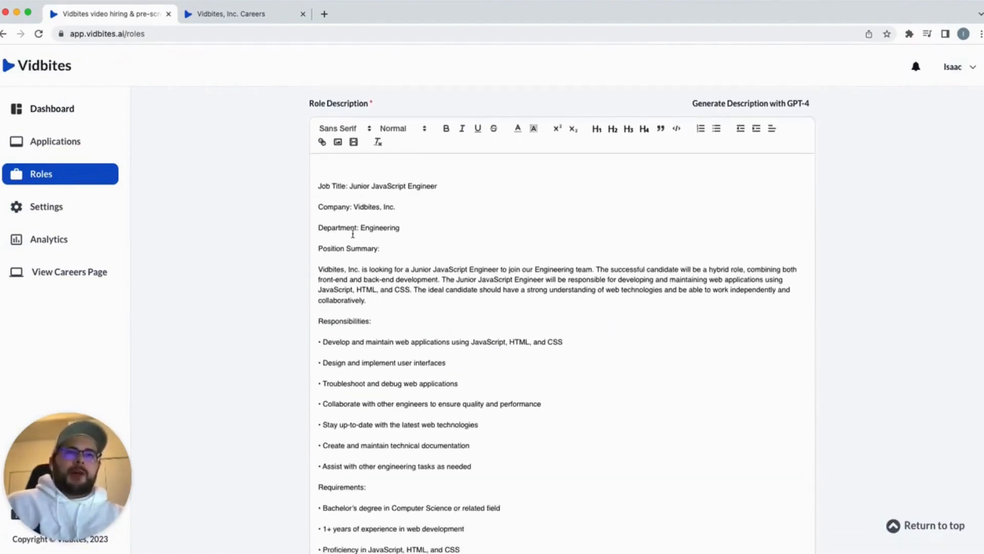
scroll(400, 263, "down", 1)
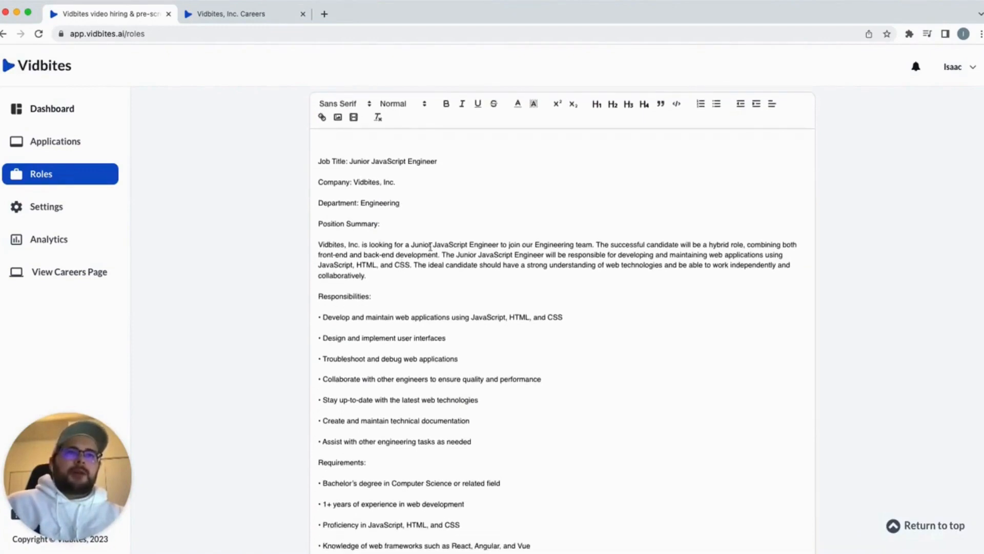
scroll(430, 246, "down", 1)
scroll(598, 240, "down", 1)
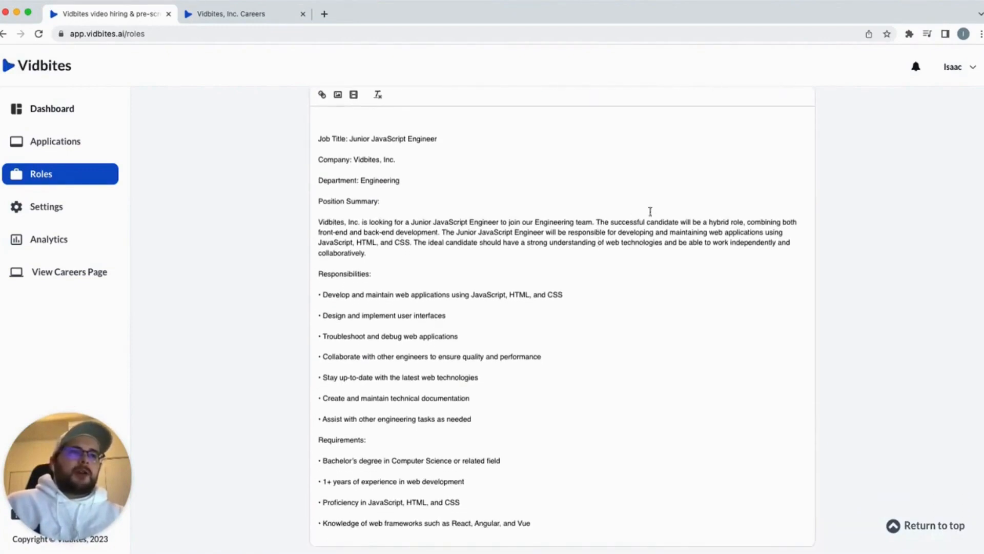
scroll(407, 246, "down", 1)
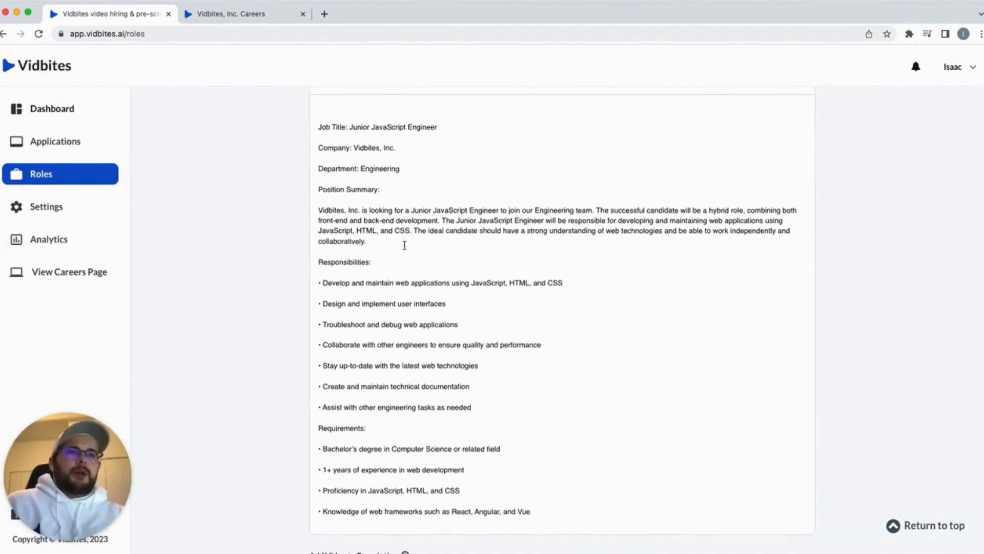
scroll(579, 223, "down", 1)
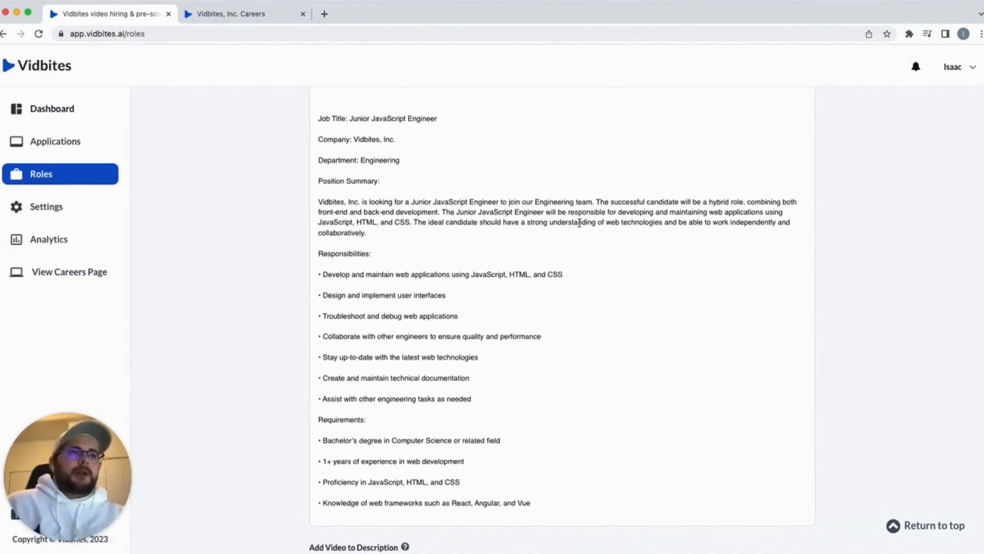
scroll(579, 223, "down", 3)
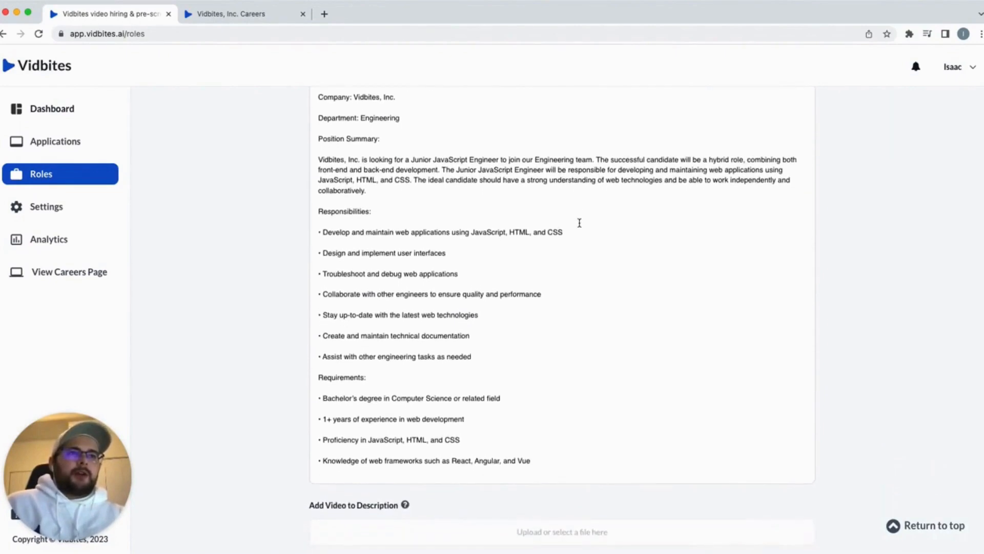
scroll(580, 223, "down", 1)
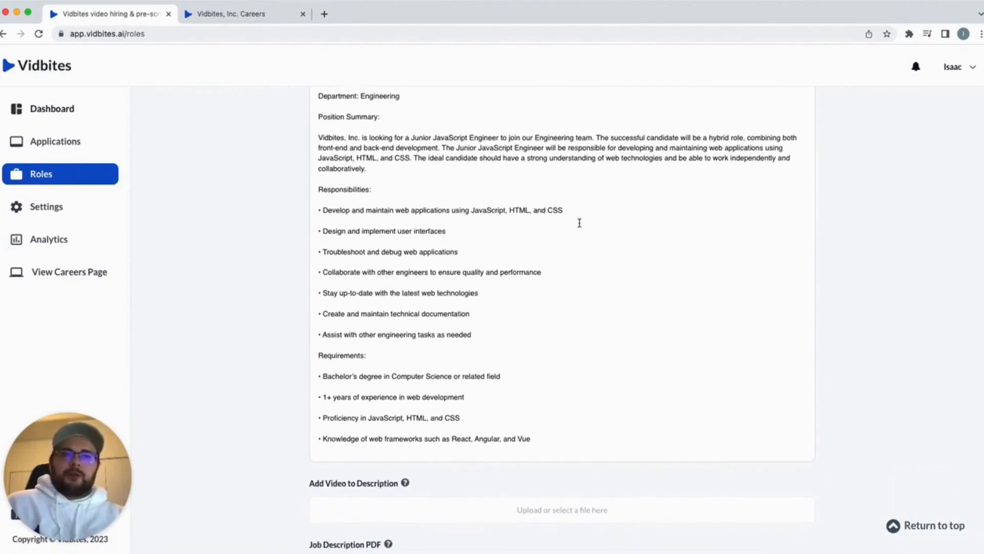
scroll(580, 223, "down", 1)
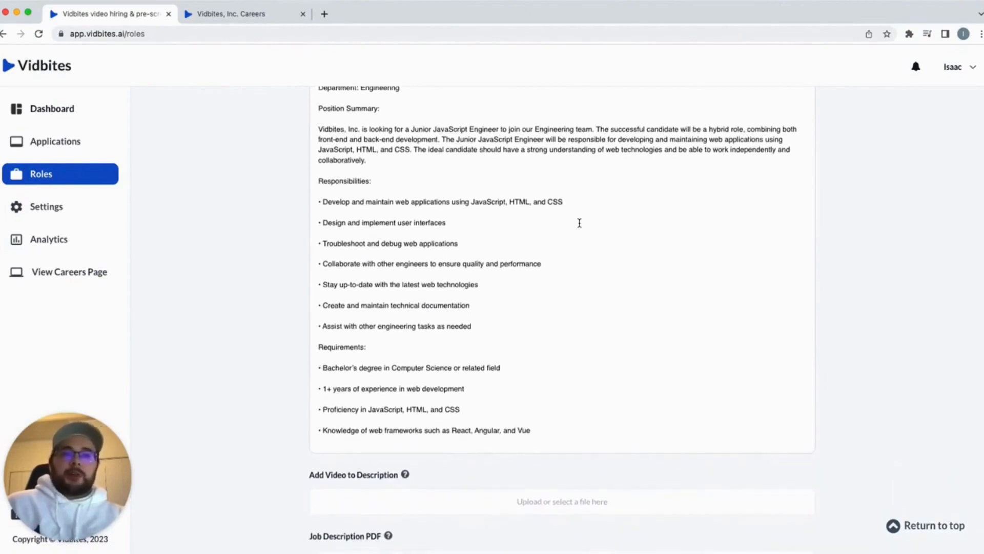
scroll(554, 371, "up", 8)
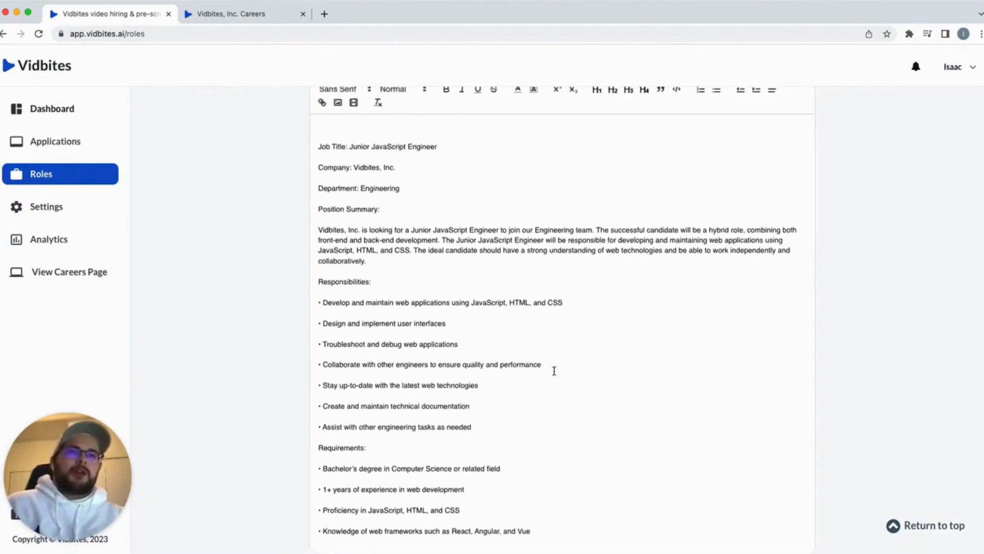
left_click(427, 369)
left_click(472, 363)
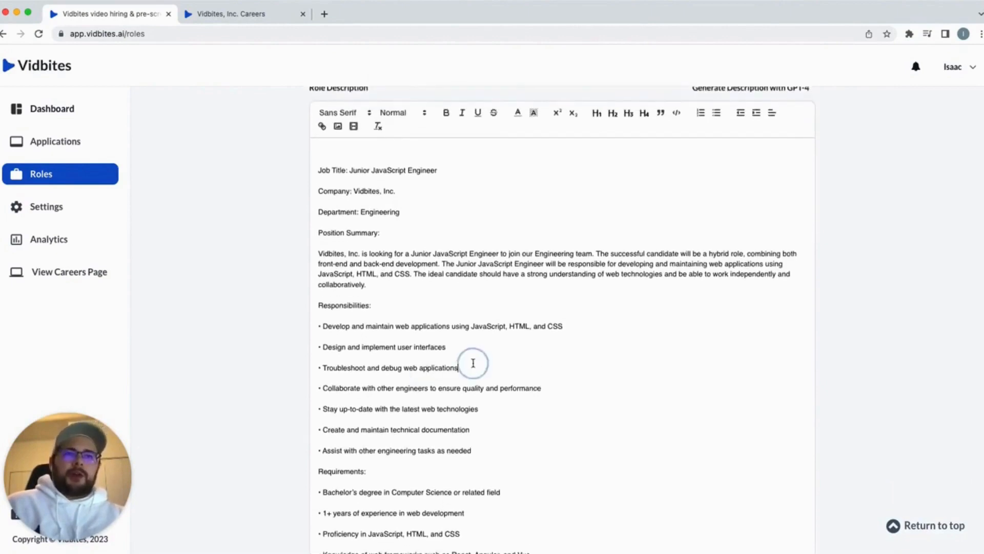
scroll(488, 405, "down", 3)
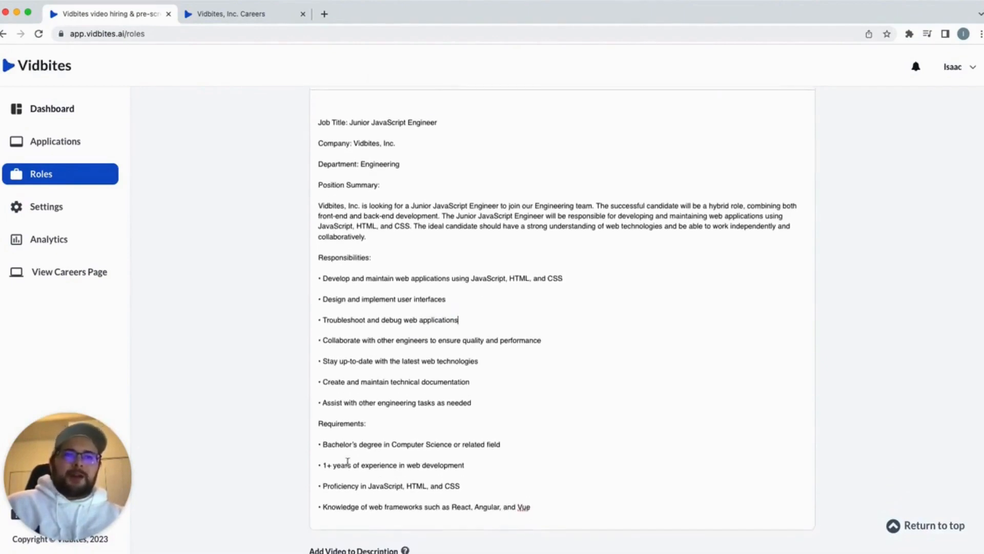
Change the experience bullet from '1+' to '2+ years' of web development, then review the tags and toggles
left_click(320, 465)
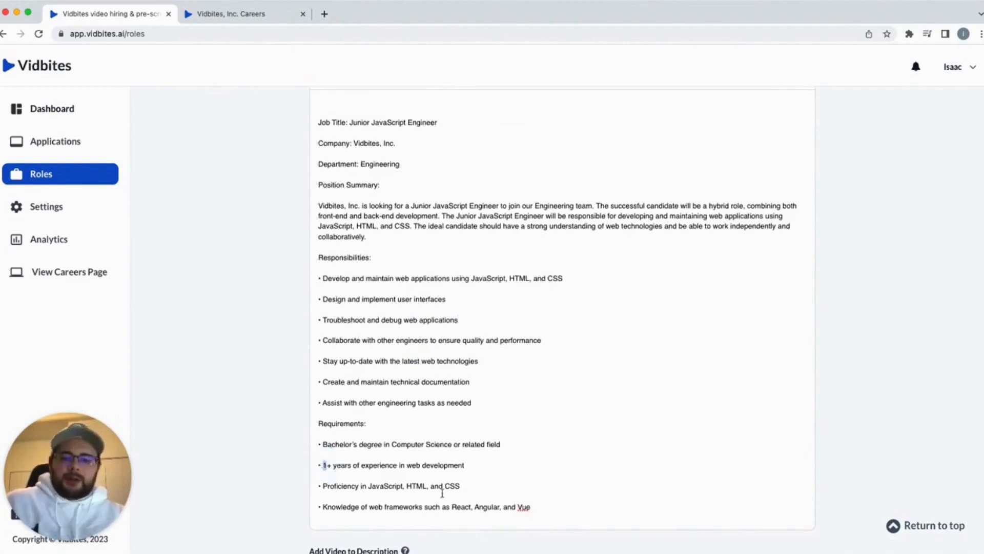
type("2")
left_click(483, 521)
scroll(521, 446, "down", 3)
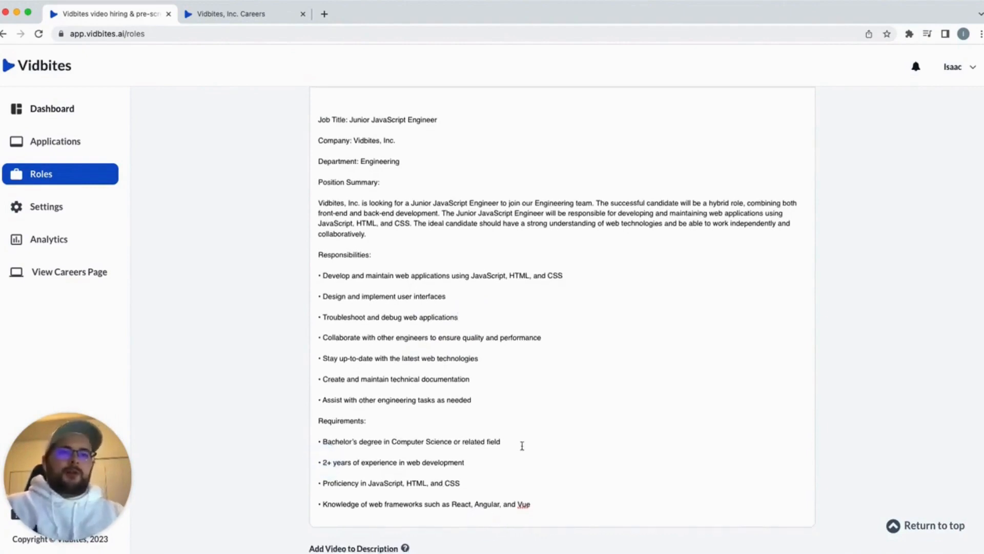
scroll(521, 445, "down", 3)
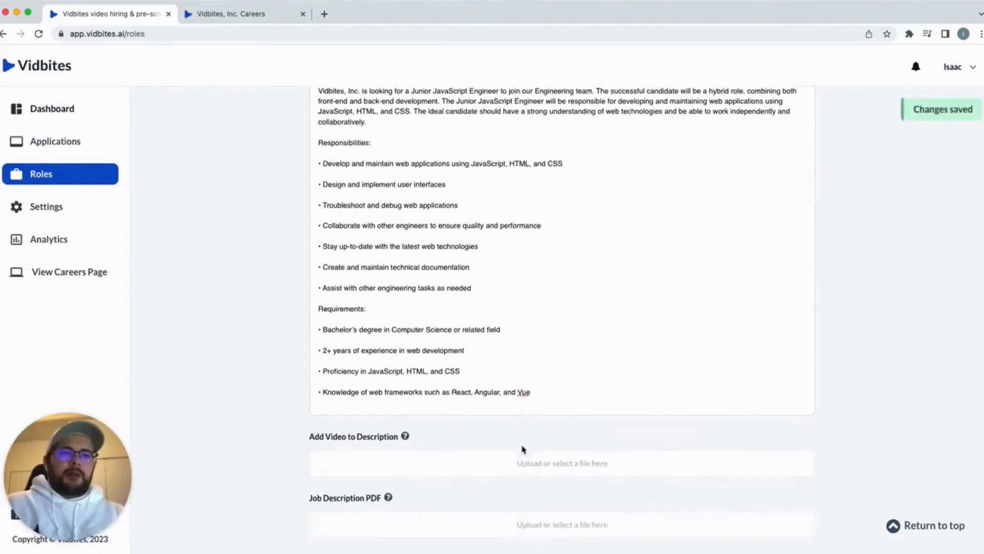
scroll(536, 379, "down", 3)
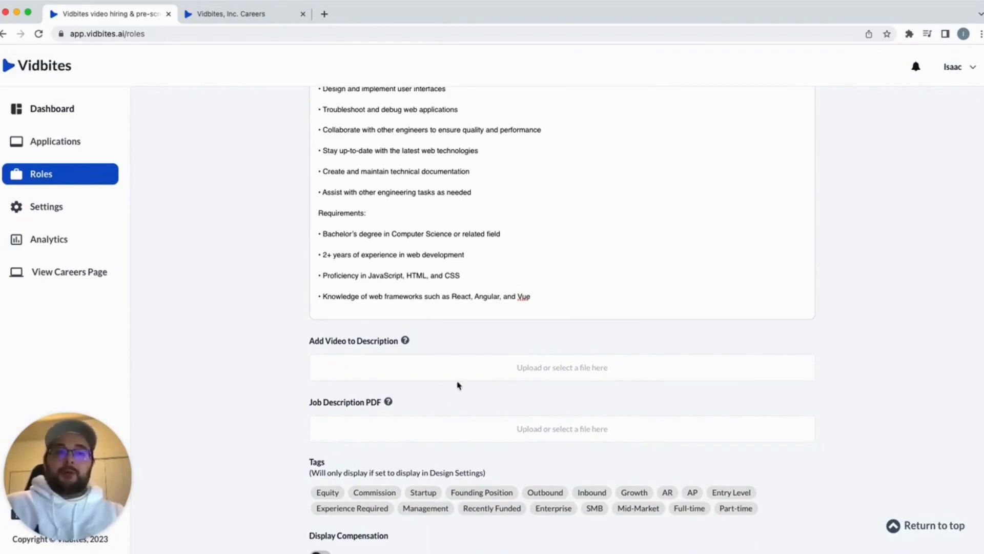
scroll(457, 384, "down", 2)
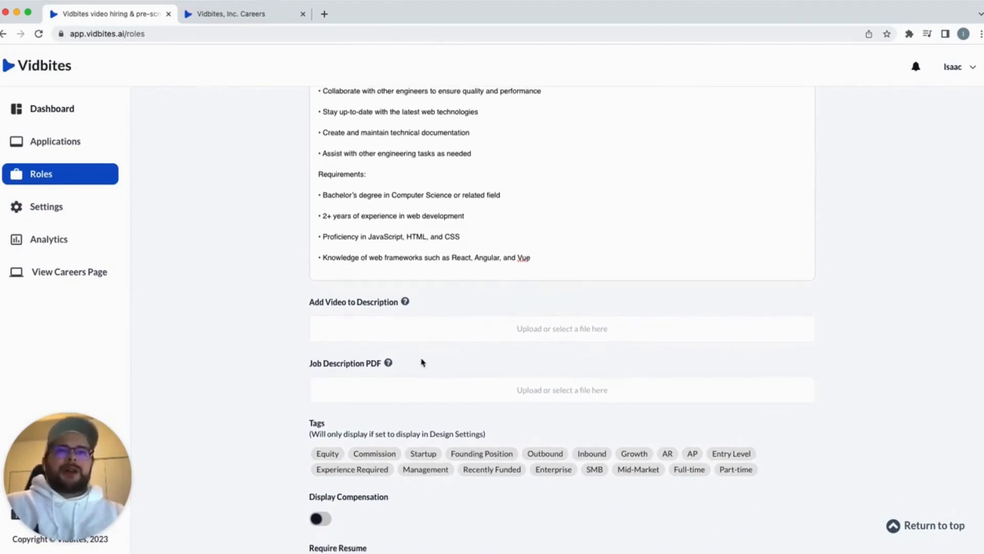
scroll(422, 362, "down", 1)
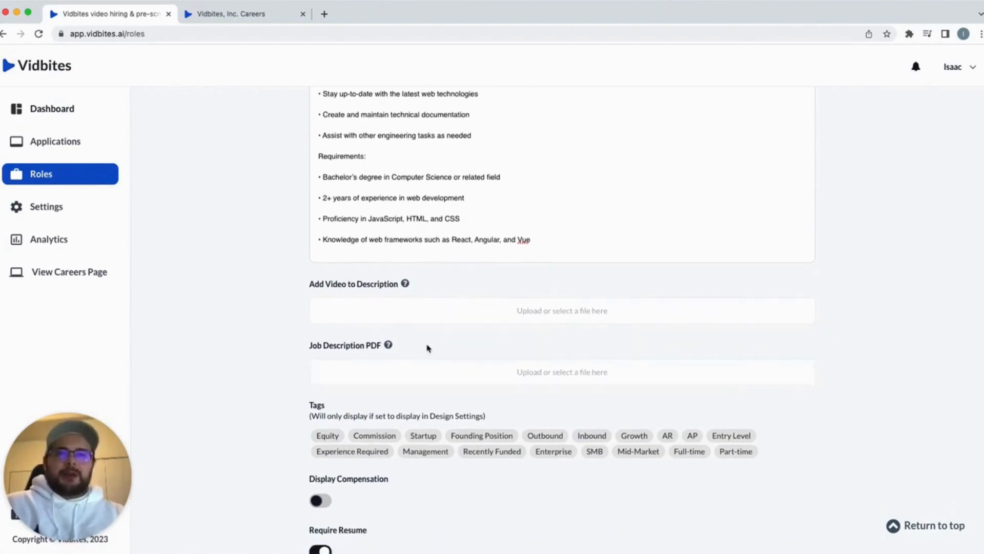
scroll(427, 348, "down", 4)
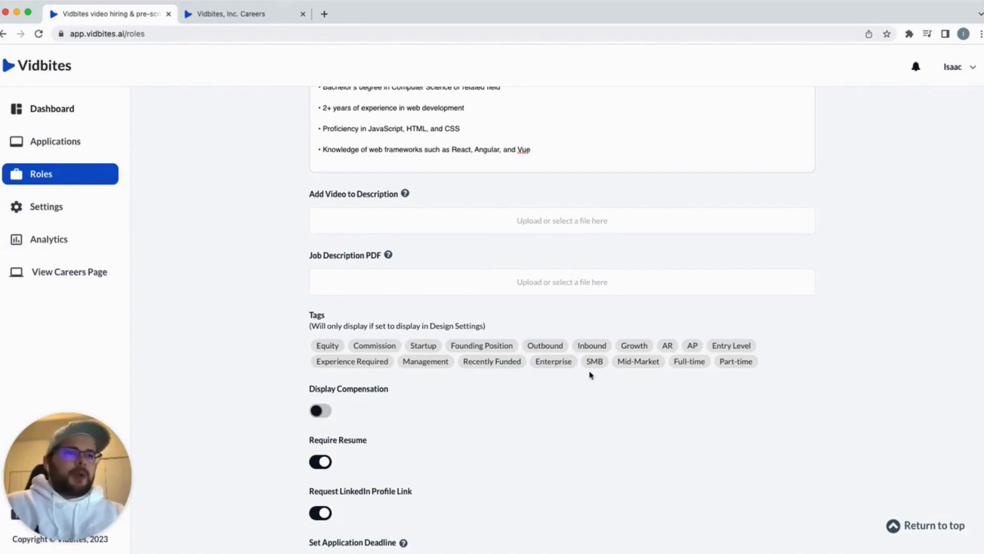
Tag the role Recently Funded, Enterprise, Full-time and Entry Level
left_click(503, 365)
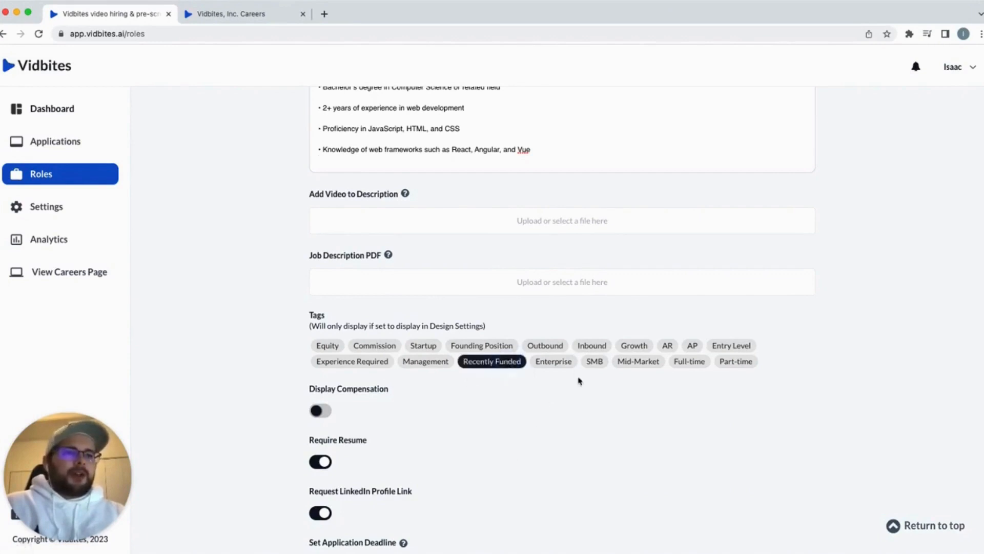
left_click(556, 362)
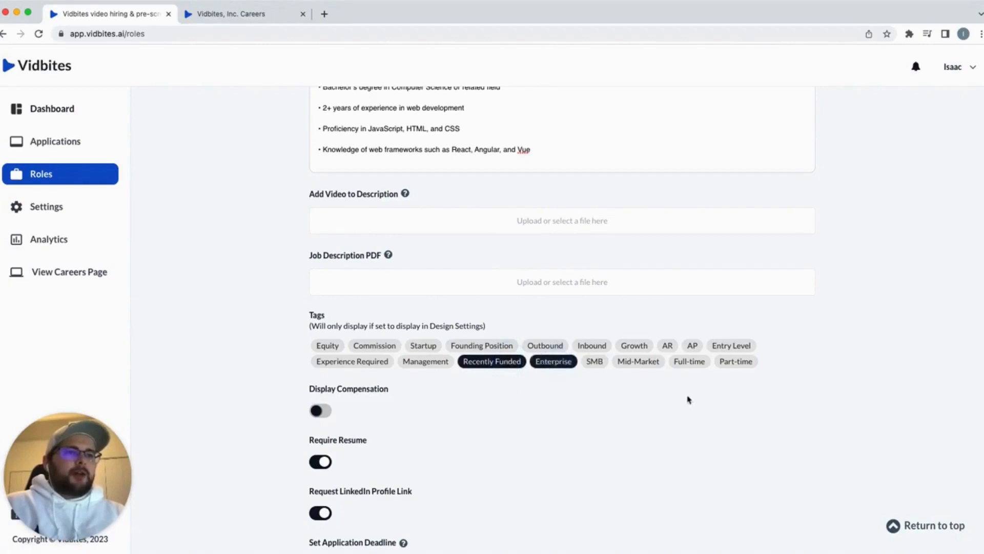
left_click(688, 369)
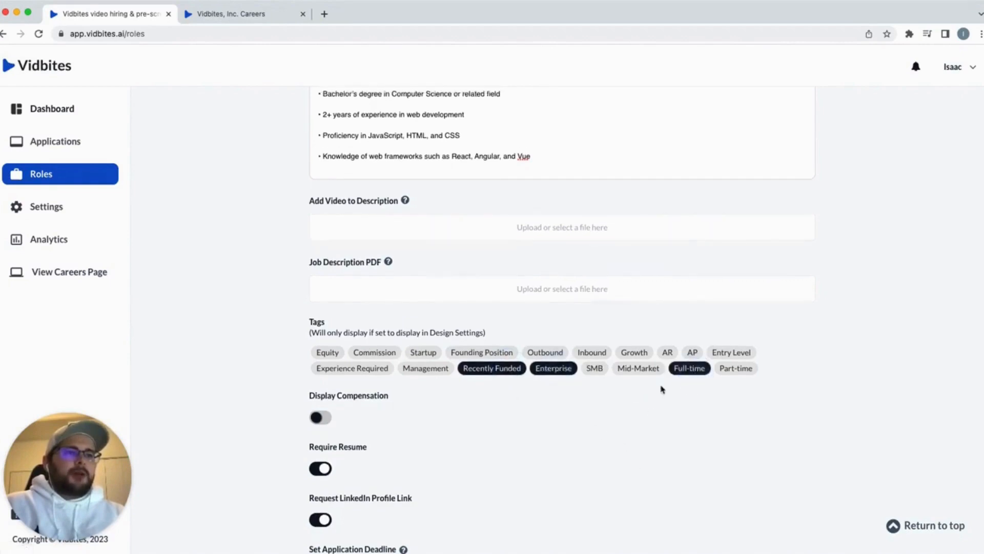
left_click(736, 353)
Reword the experience bullet to 'No experience in web development'
scroll(617, 441, "up", 3)
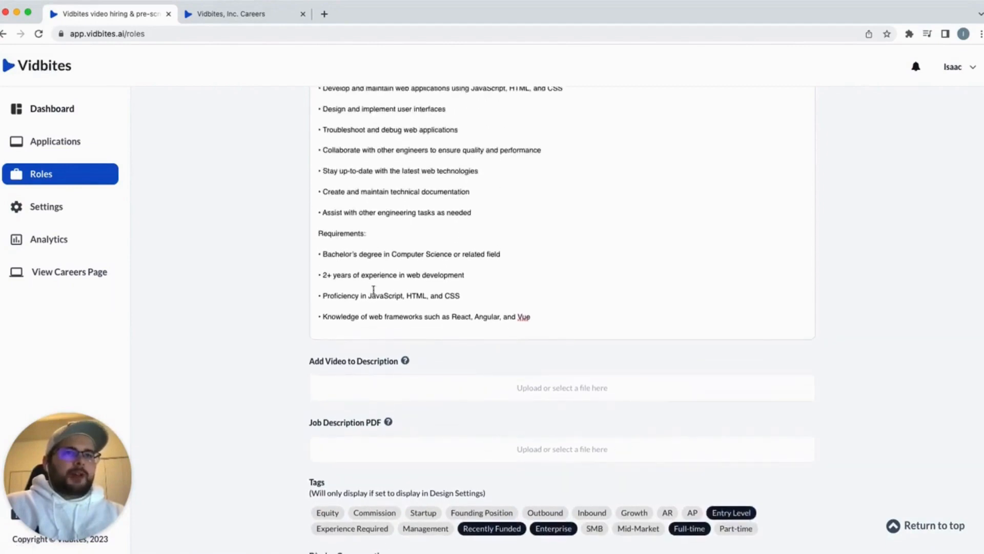
left_click_drag(327, 275, 323, 275)
type("2")
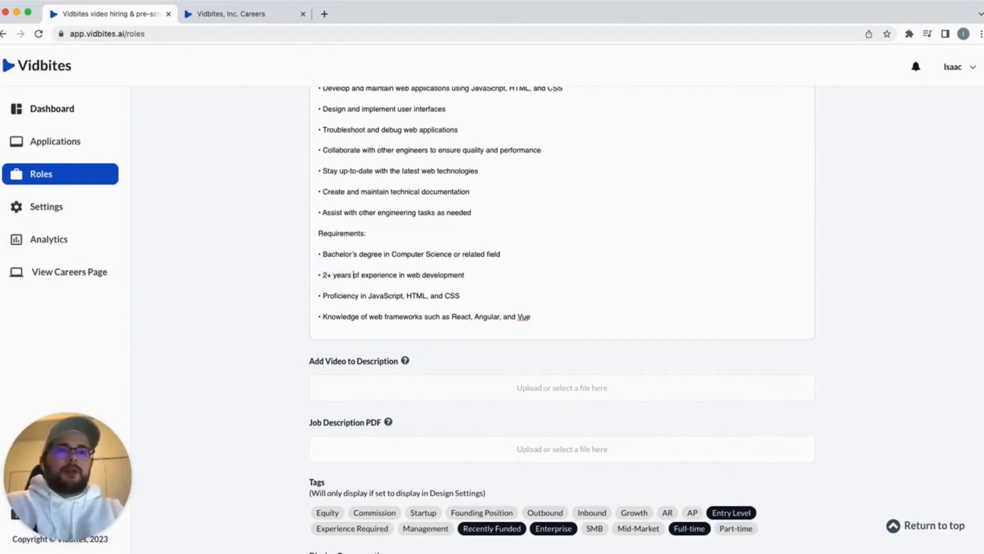
key("BackSpace")
key("BackSpace")
key("BackSpace")
key("BackSpace")
key("BackSpace")
key("BackSpace")
key("BackSpace")
key("BackSpace")
key("BackSpace")
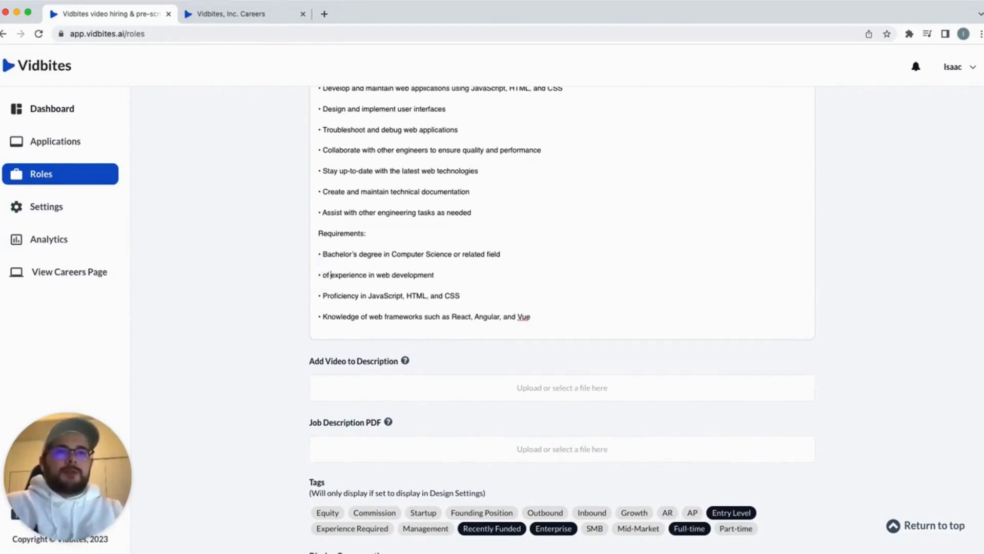
key("BackSpace")
key("BackSpace")
key("BackSpace")
type("No")
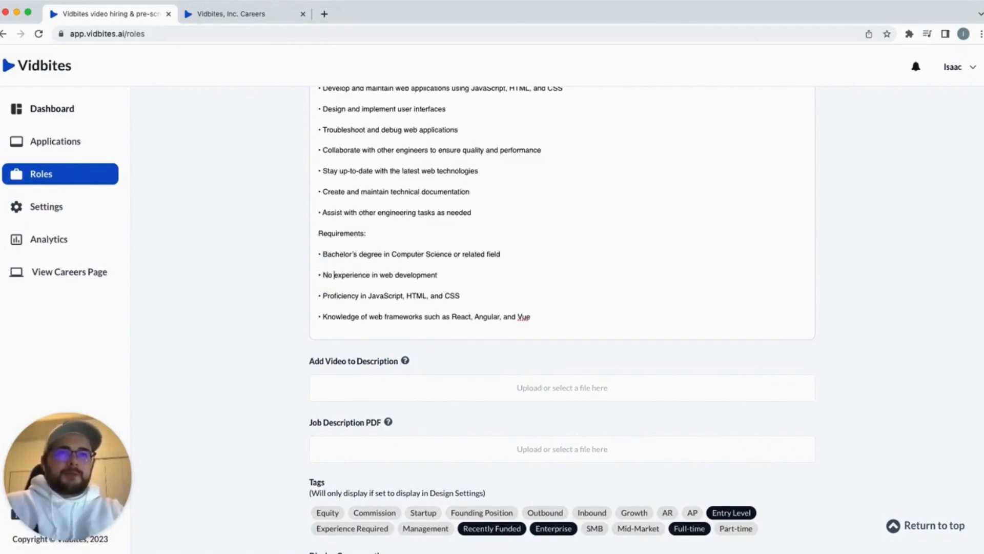
scroll(484, 318, "down", 5)
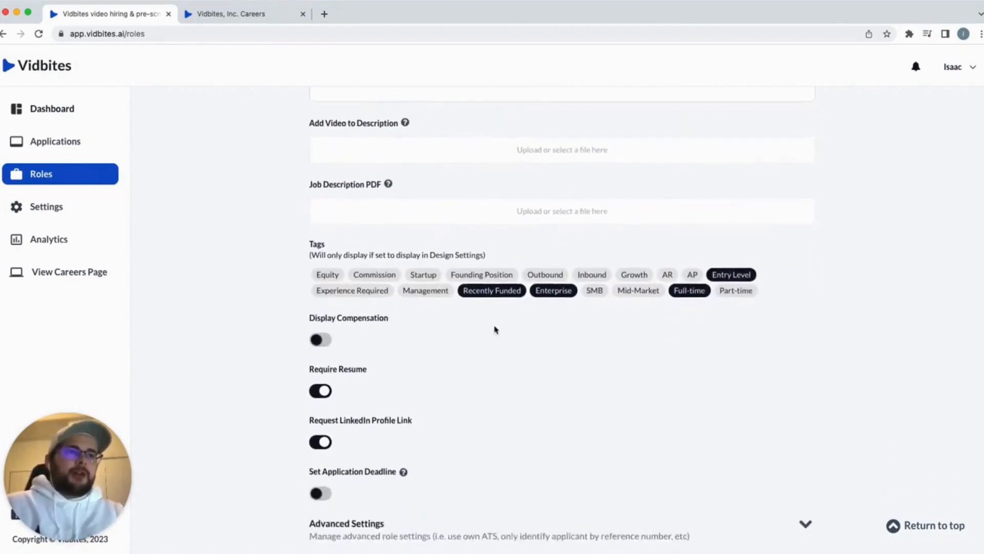
Display compensation as Salary, described as 'Base salary + bonus + options'
scroll(495, 329, "down", 1)
scroll(402, 310, "down", 1)
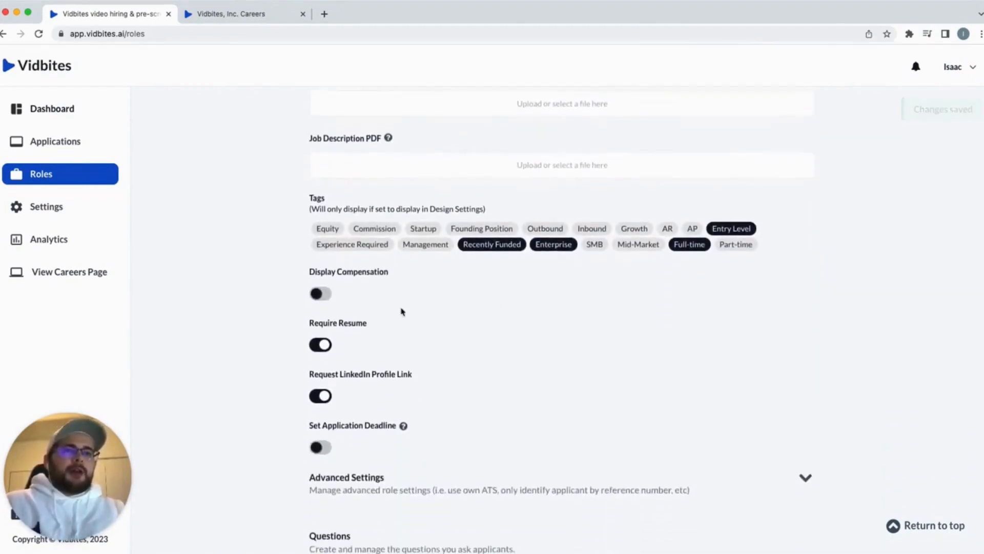
left_click(320, 288)
scroll(466, 289, "down", 1)
left_click(424, 318)
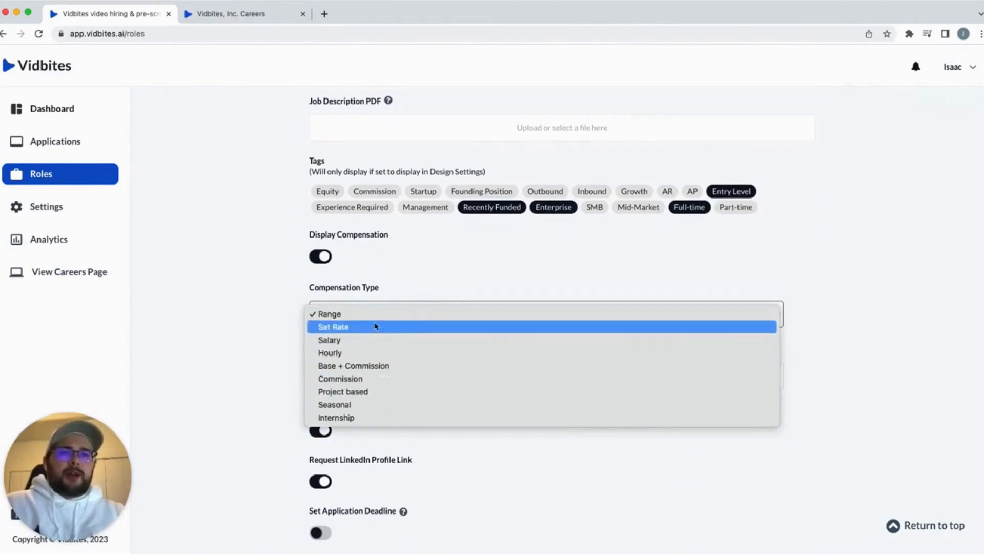
left_click(362, 341)
scroll(448, 336, "down", 1)
left_click(402, 358)
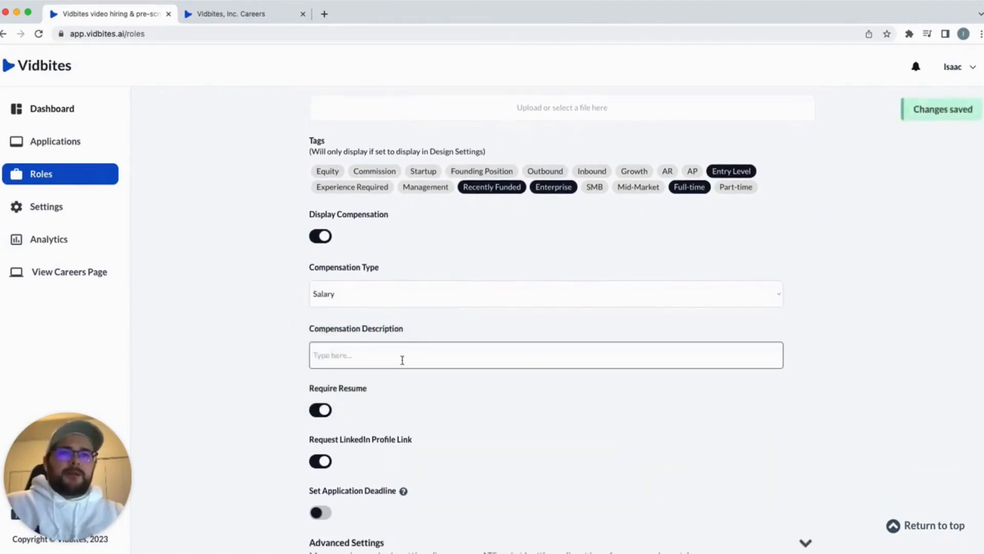
type("Ba")
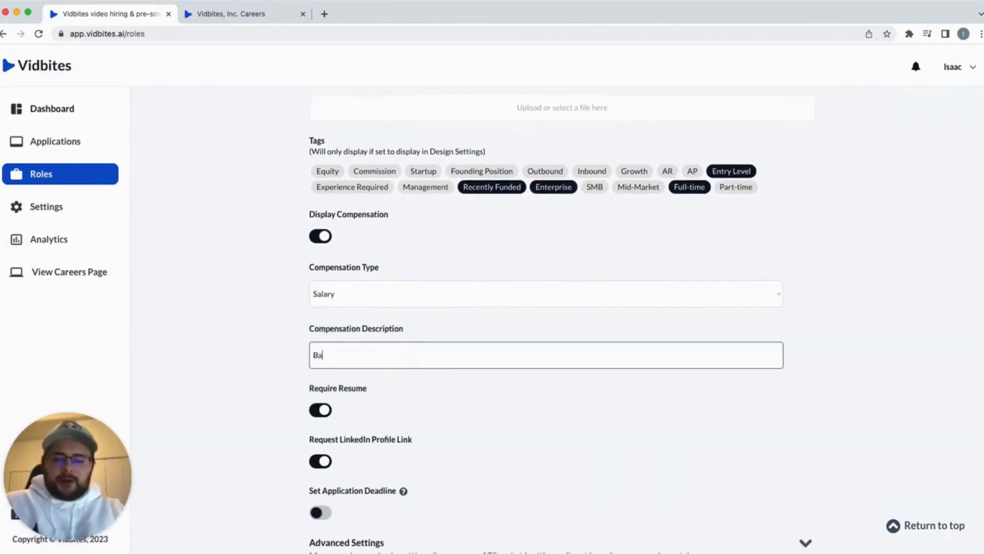
type("se salary + bonus +")
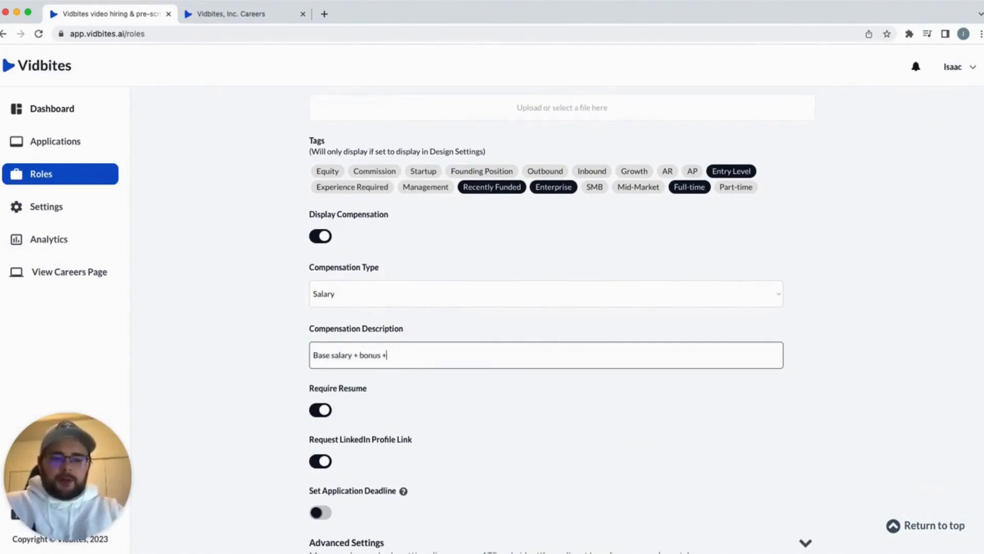
type("options")
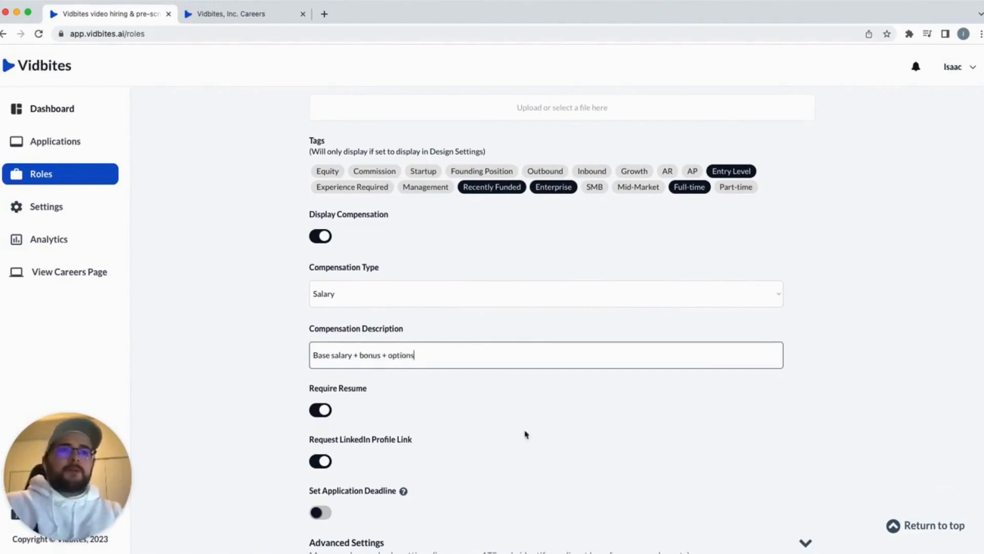
left_click(549, 433)
Add the Equity tag to the role
scroll(626, 336, "down", 1)
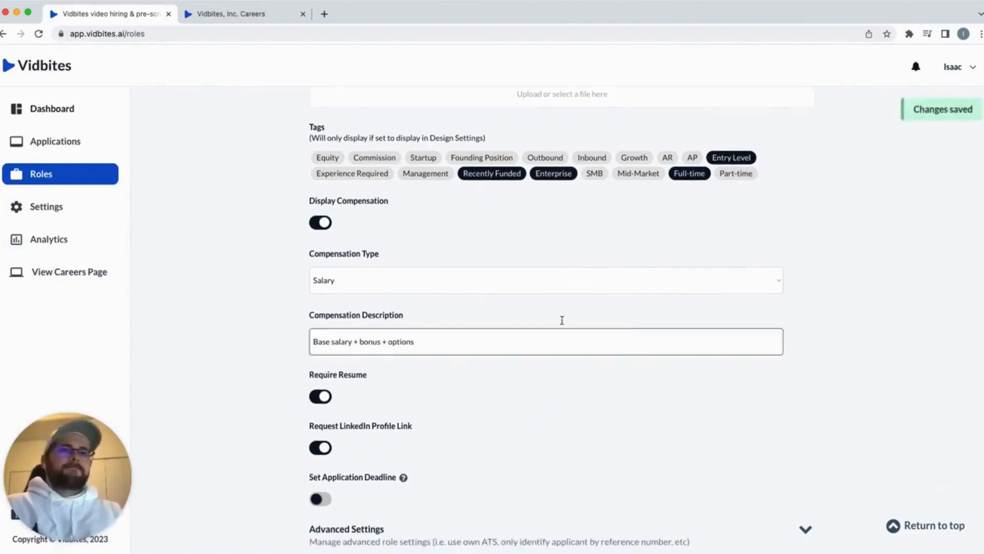
left_click(327, 159)
scroll(494, 242, "down", 1)
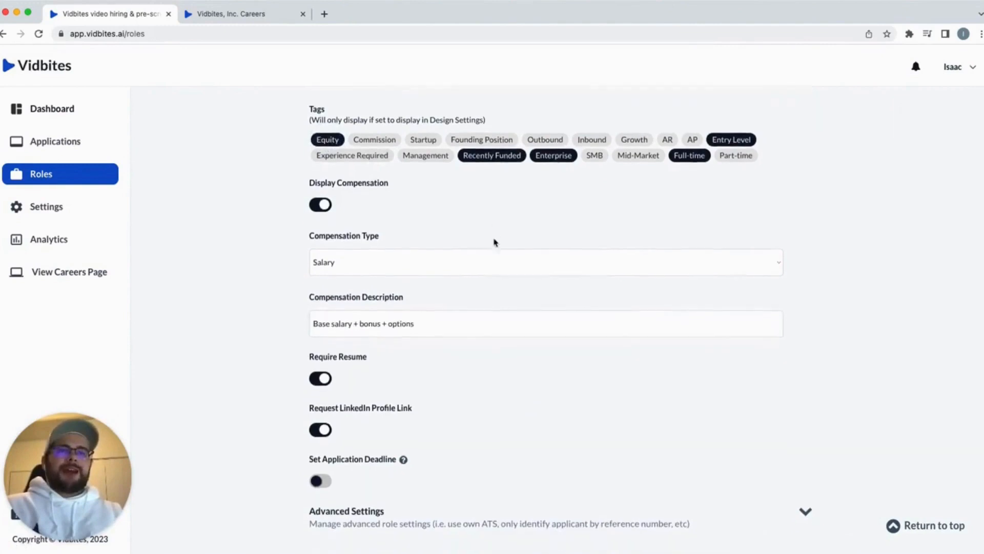
scroll(494, 242, "down", 3)
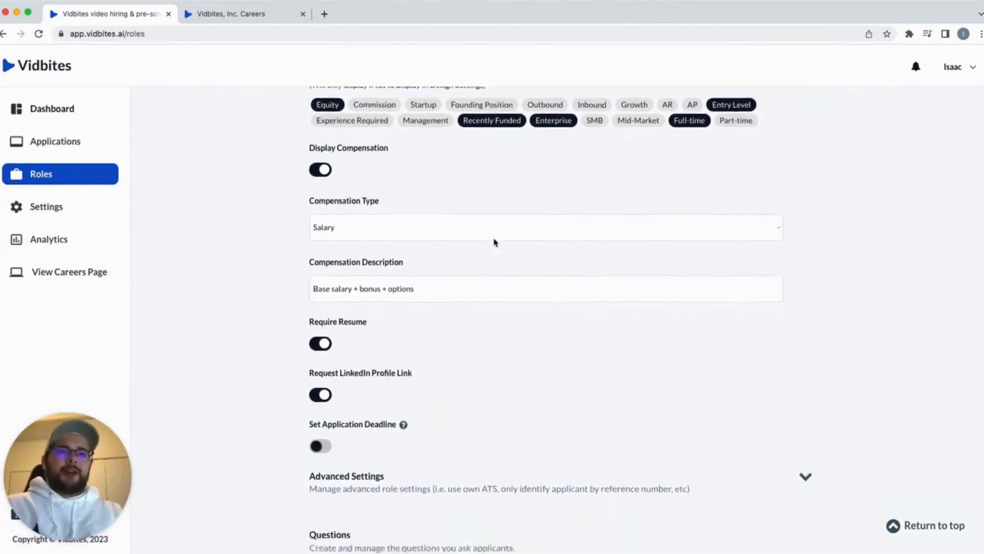
scroll(494, 239, "down", 3)
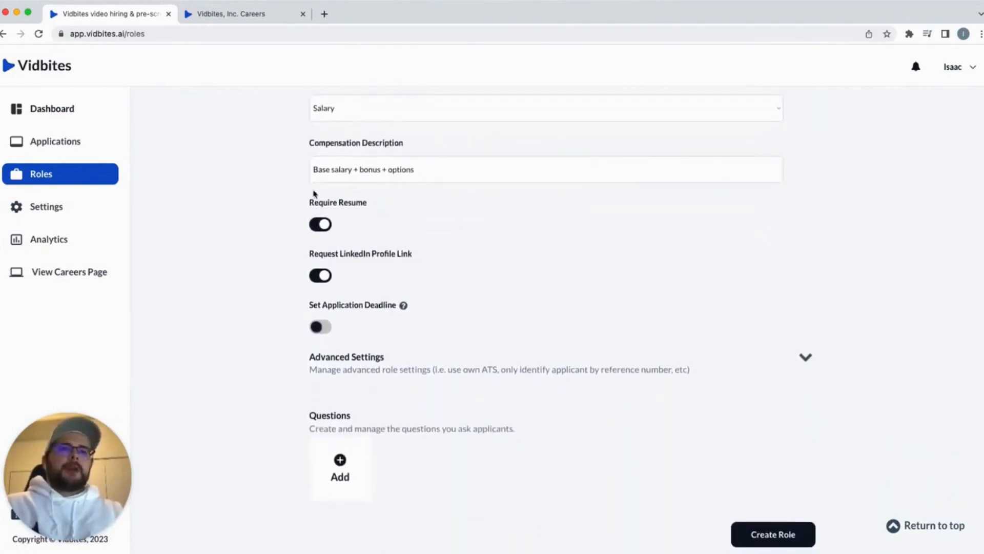
Turn off Require Resume while keeping Request LinkedIn Profile Link on
left_click(323, 224)
left_click(321, 275)
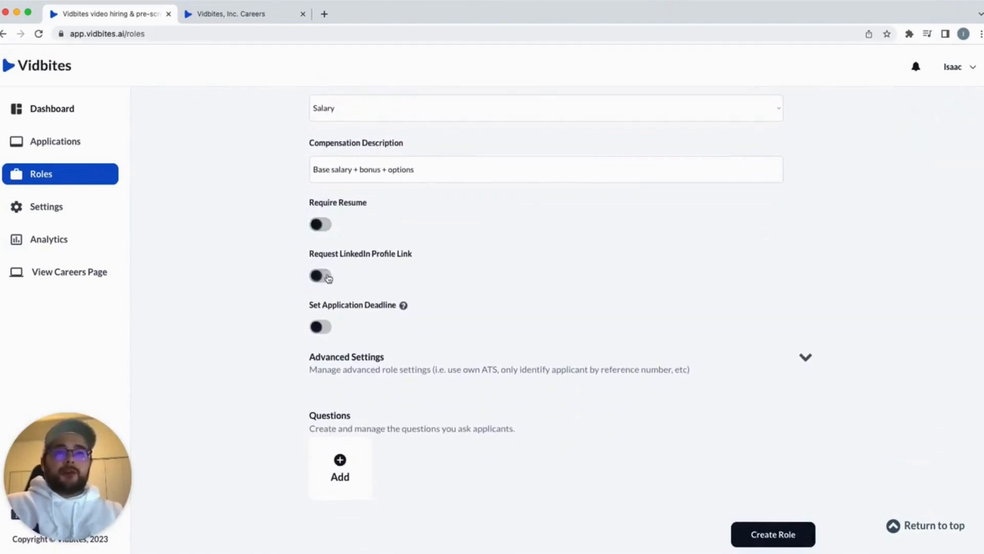
left_click(321, 275)
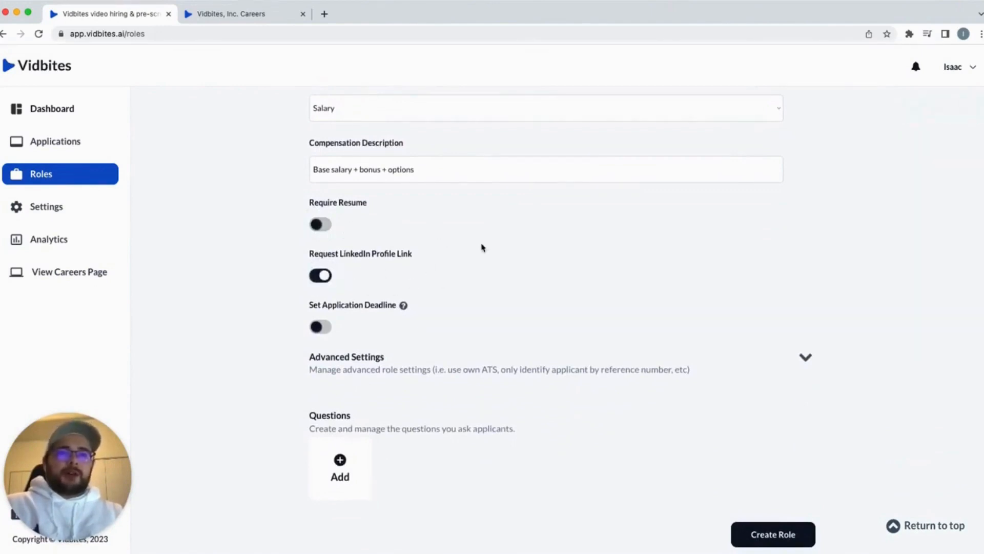
scroll(481, 246, "down", 1)
Enable an application deadline of April 19, 2023
left_click(324, 310)
scroll(416, 308, "down", 2)
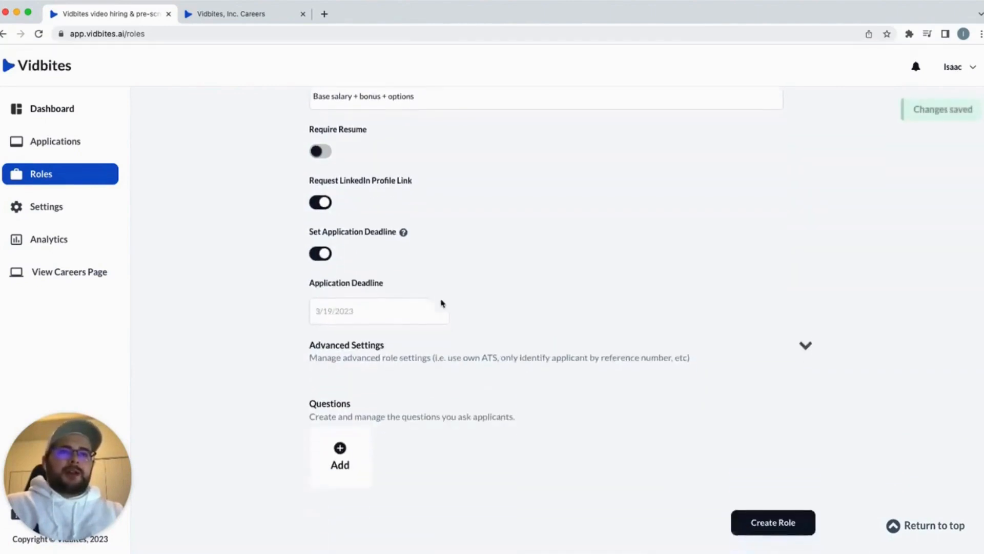
left_click(375, 307)
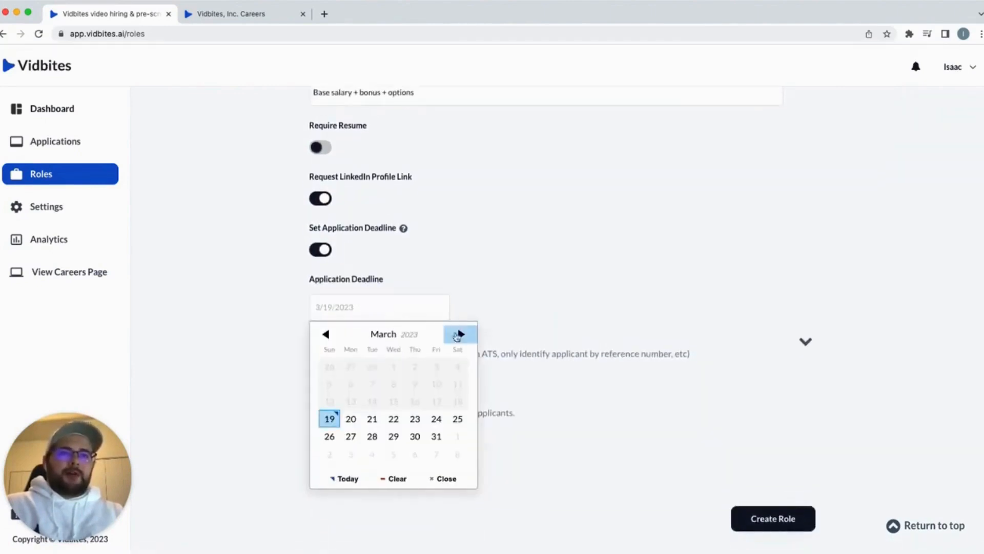
left_click(462, 334)
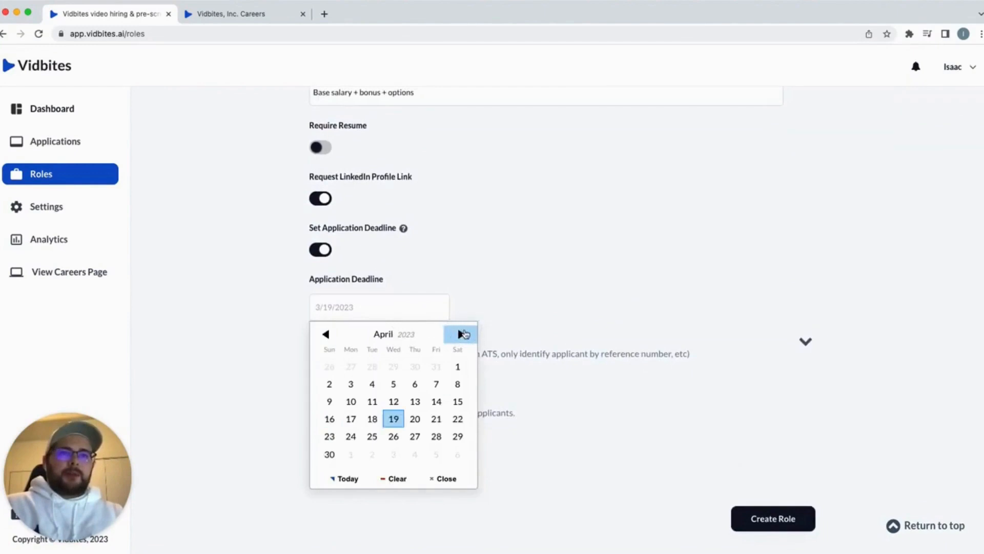
left_click(394, 418)
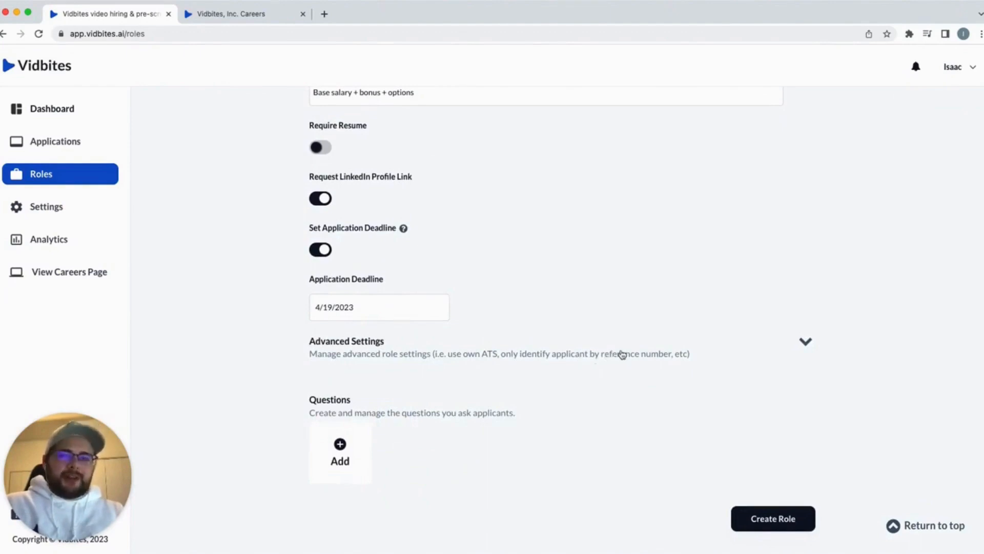
Check the advanced role settings, then add a first applicant question
left_click(590, 353)
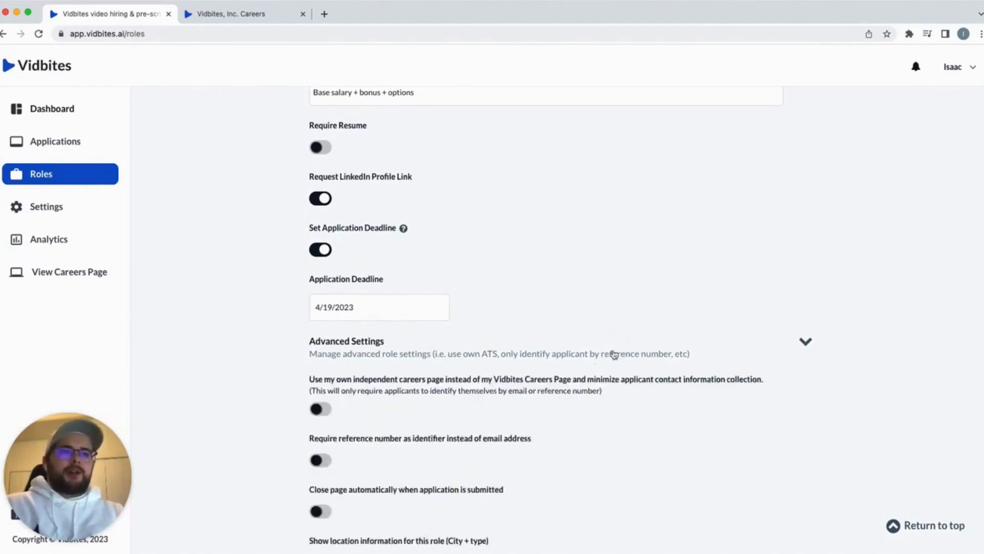
scroll(615, 339, "down", 3)
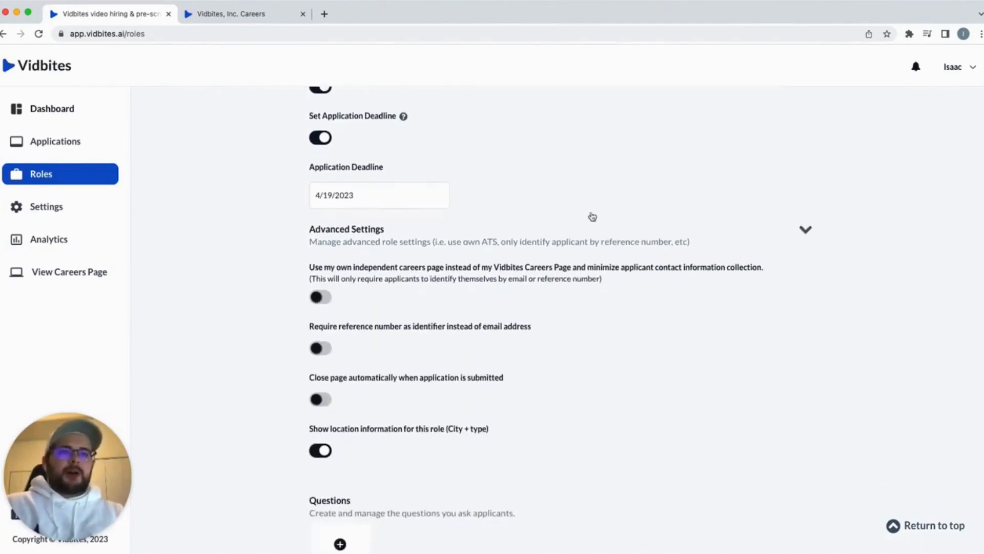
left_click(635, 235)
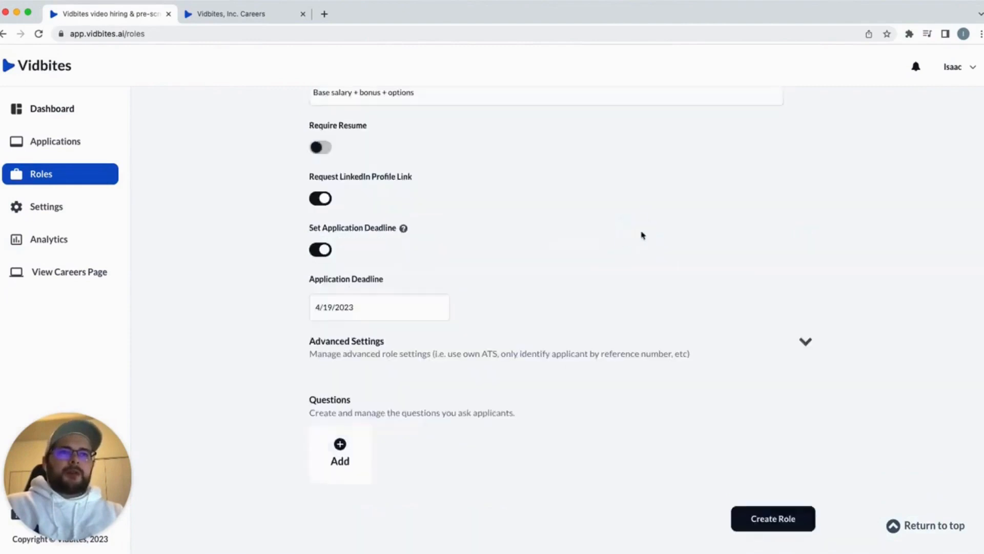
left_click(361, 452)
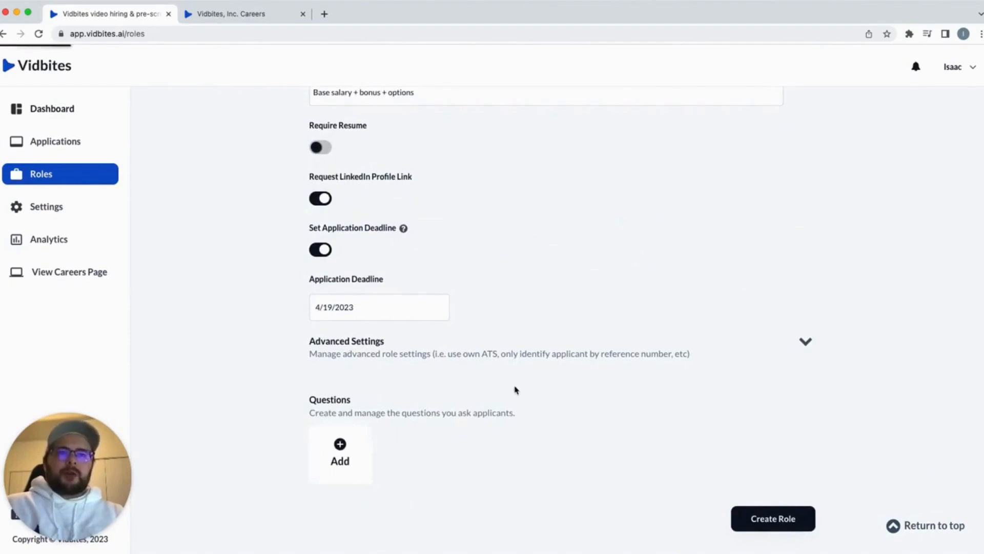
Generate Question 1's text about web development experience with GPT-4
scroll(516, 390, "down", 4)
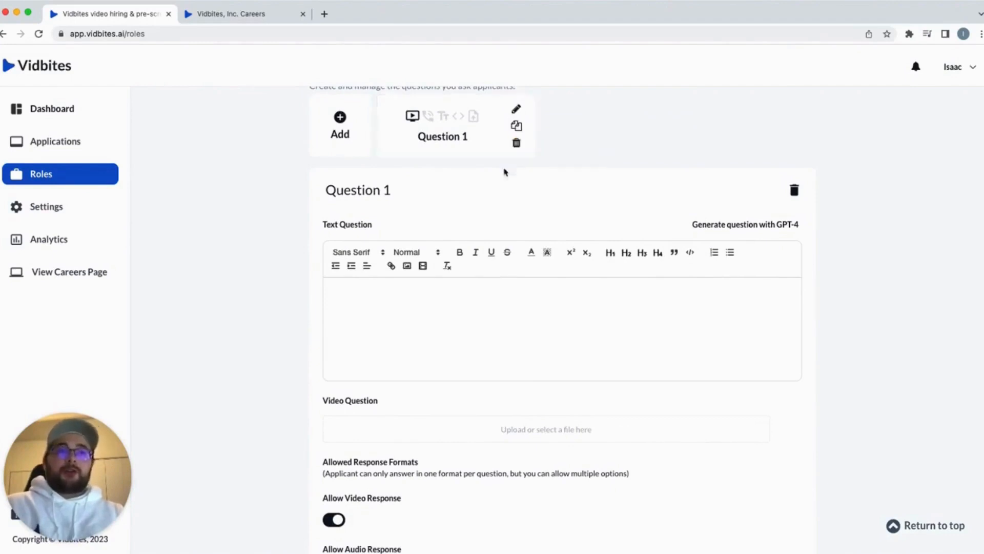
scroll(487, 327, "down", 1)
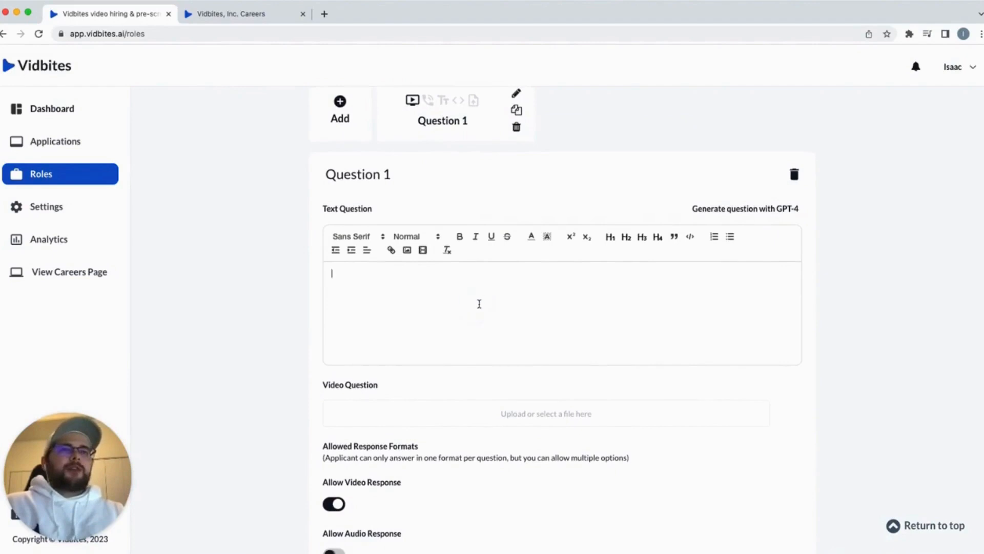
left_click(528, 312)
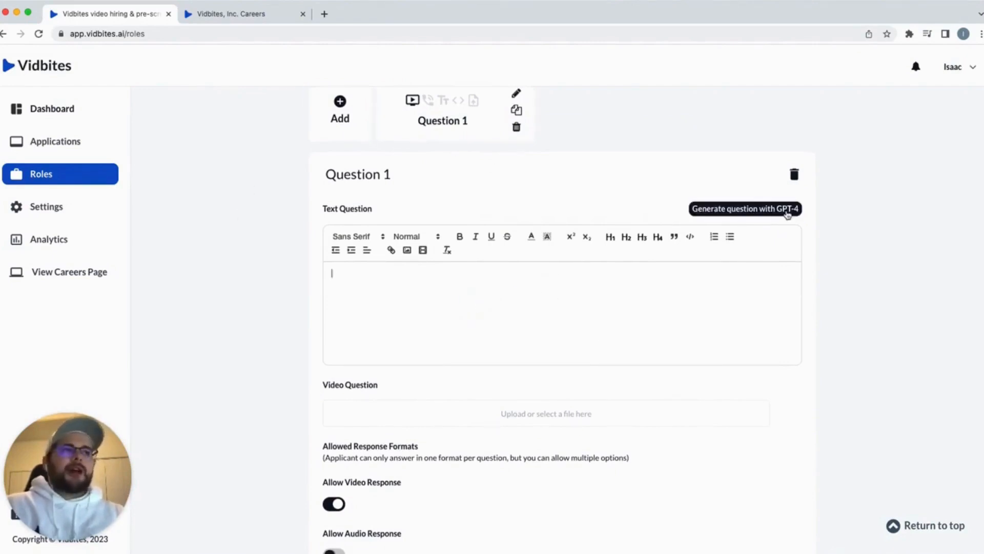
left_click(787, 215)
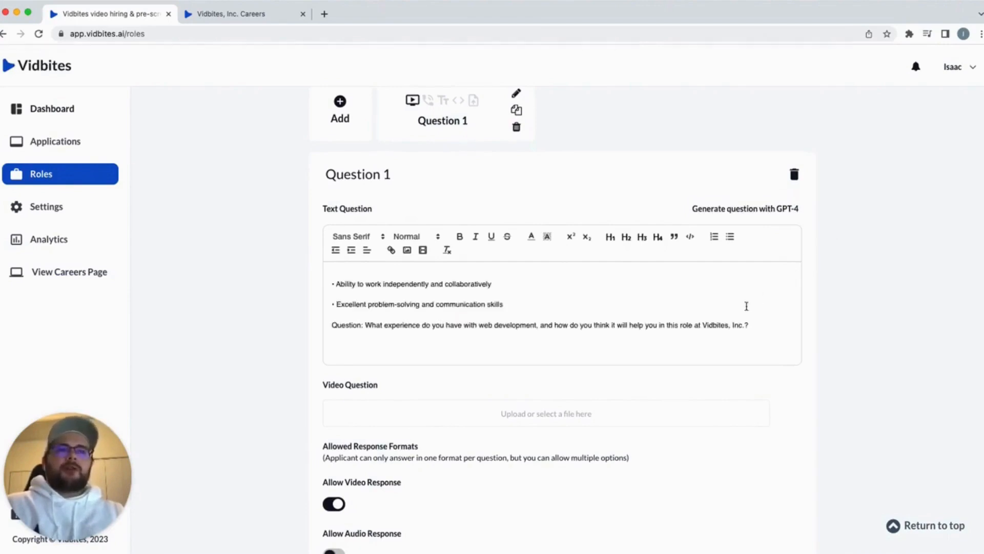
Set Question 1's answer time limit to 90 seconds
scroll(574, 313, "down", 1)
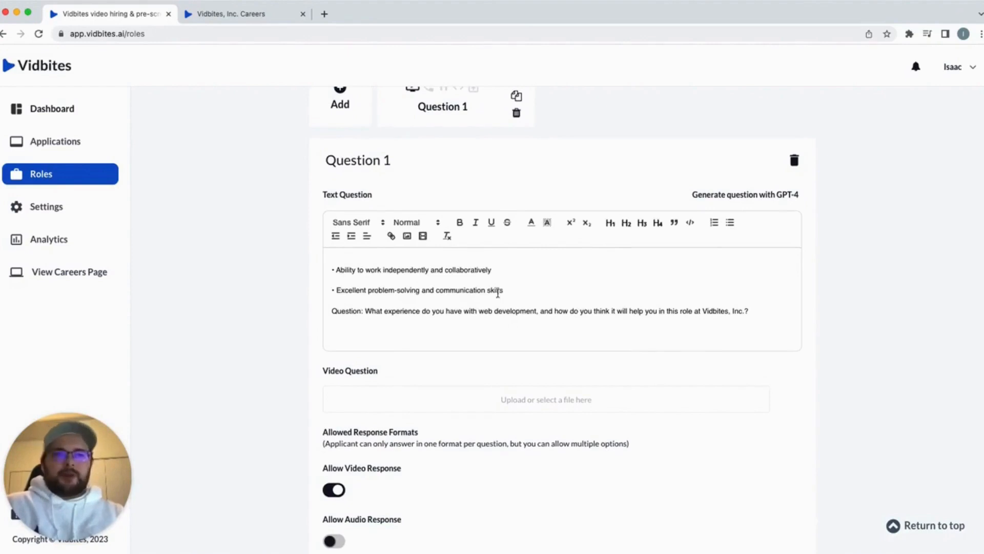
scroll(497, 293, "down", 10)
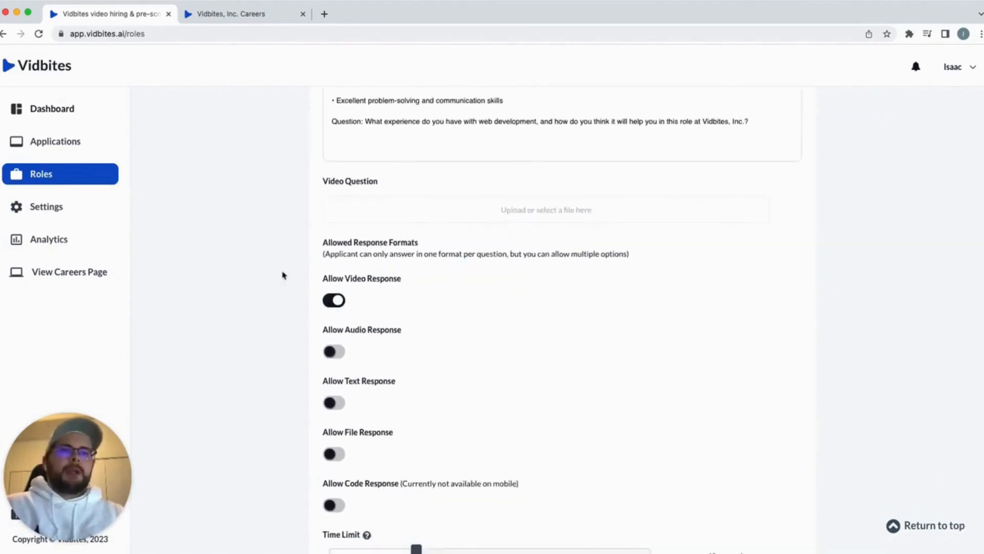
scroll(450, 351, "down", 5)
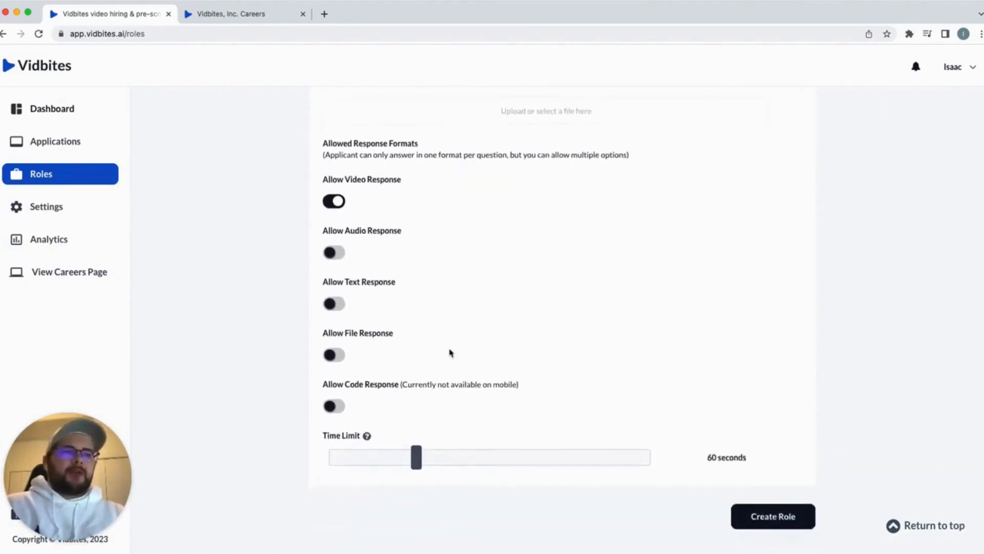
left_click_drag(430, 463, 475, 465)
scroll(584, 386, "up", 5)
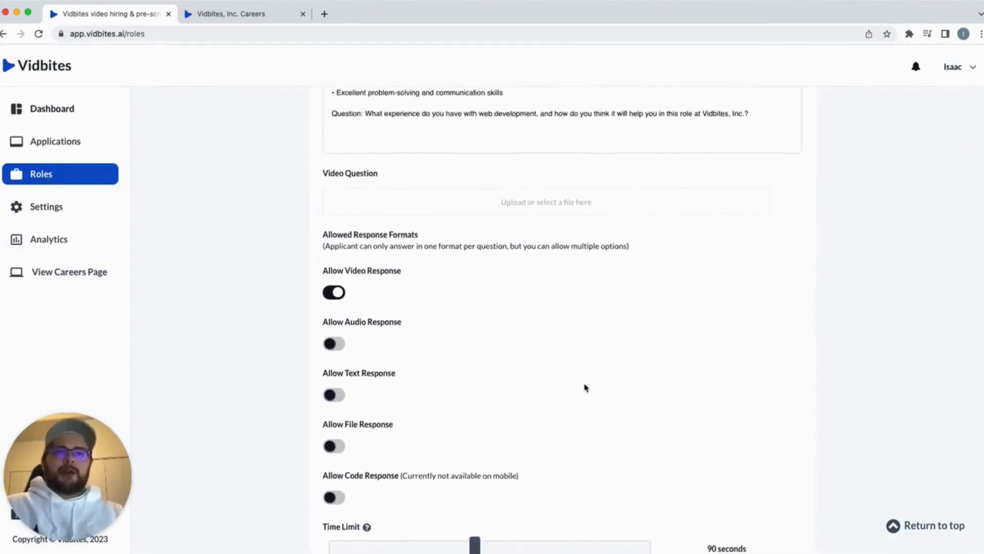
scroll(585, 387, "up", 1)
scroll(584, 386, "down", 5)
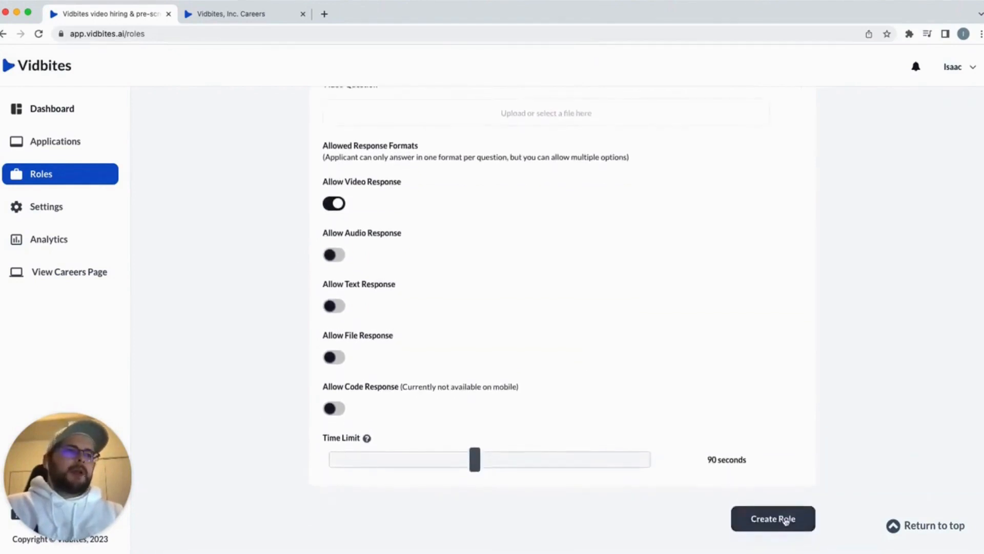
Save the role, switch hiring on, and preview it on the careers page
left_click(786, 519)
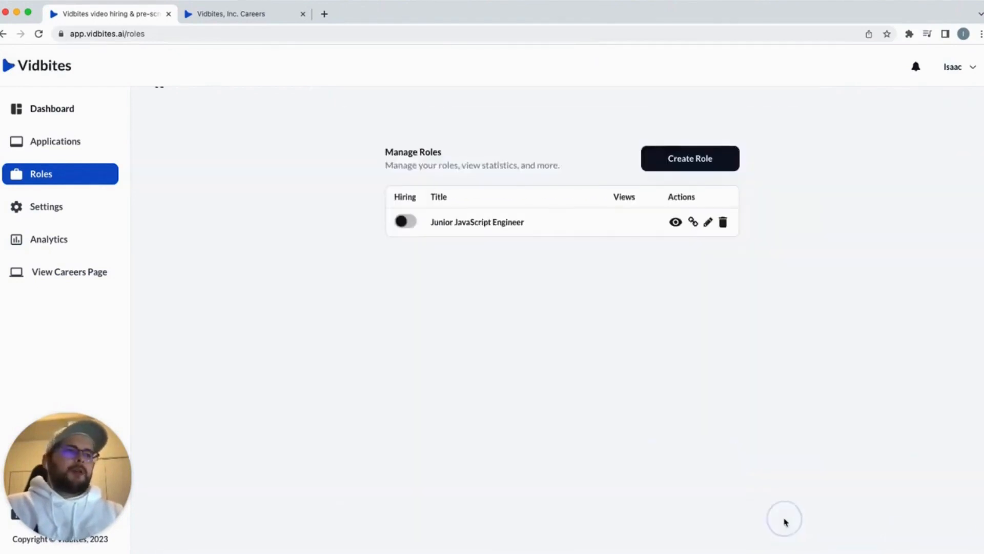
left_click(407, 221)
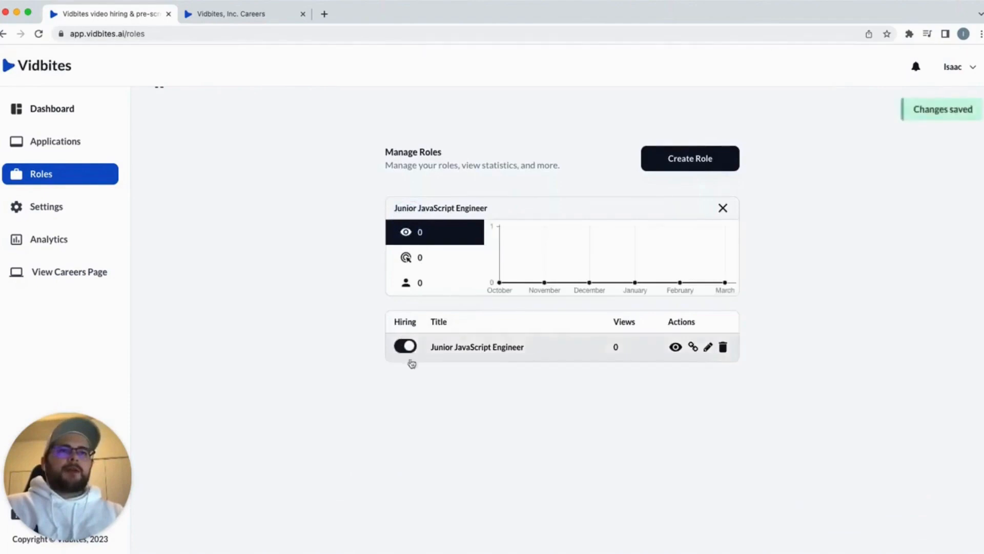
left_click(230, 13)
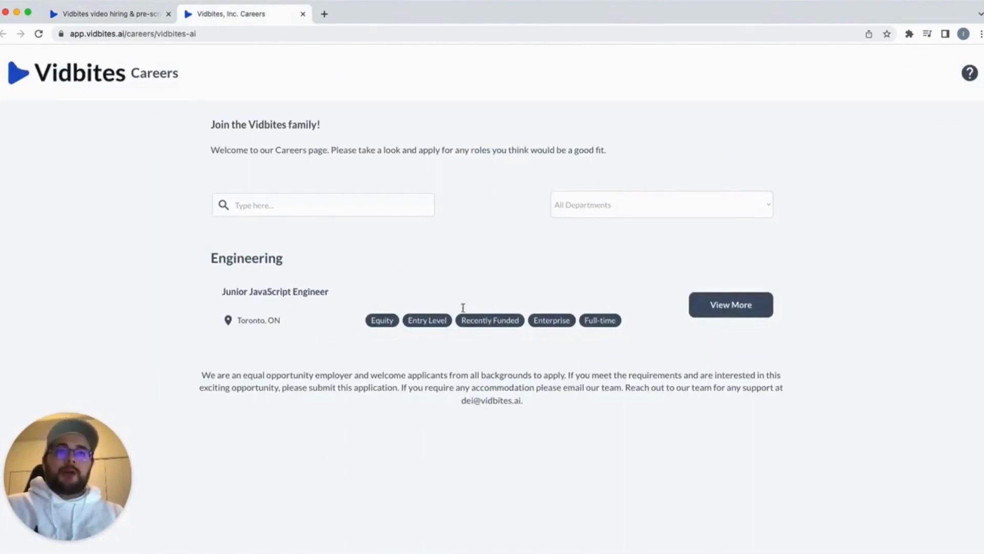
left_click(107, 16)
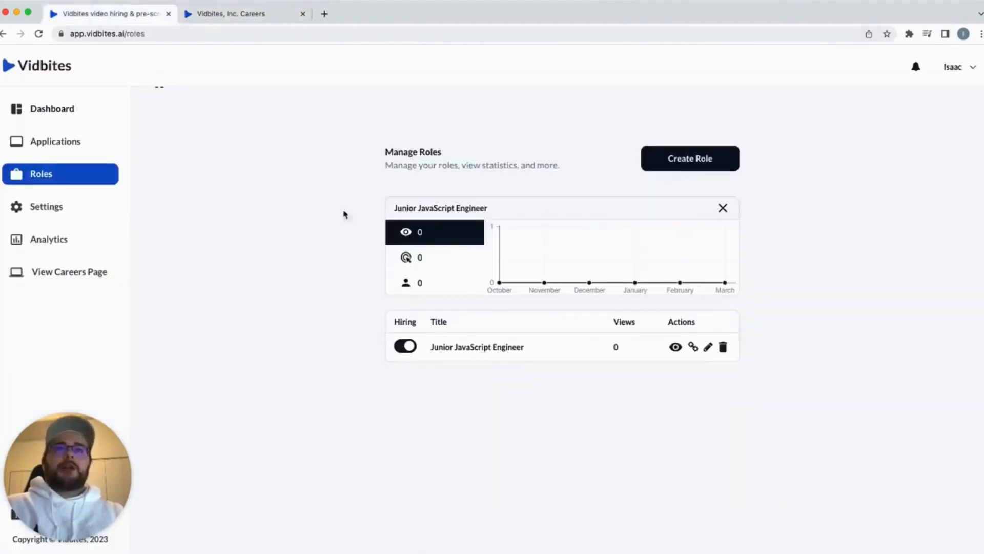
Toggle hiring off and back on, confirming the role is listed on the careers page
left_click(402, 349)
left_click(253, 15)
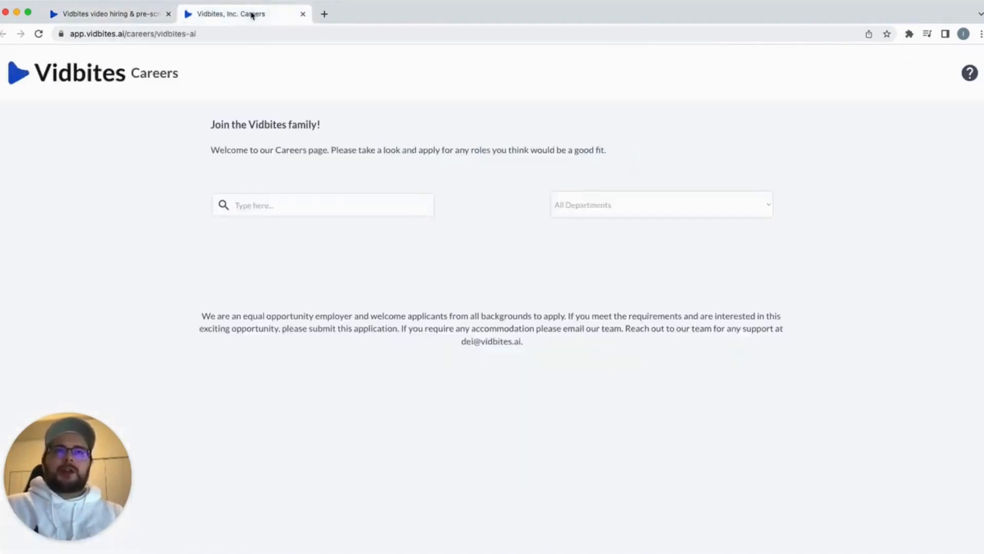
left_click(123, 15)
left_click(405, 346)
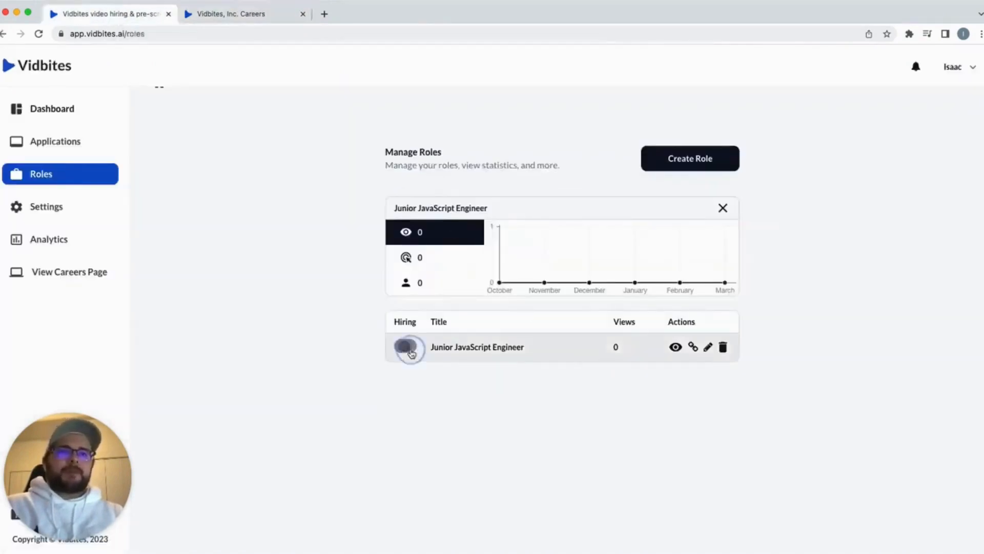
left_click(237, 14)
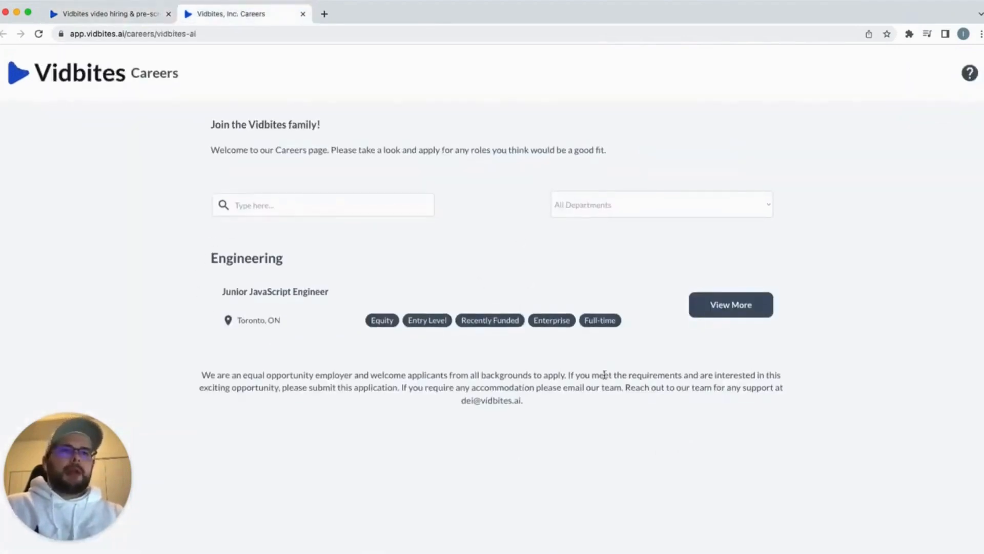
Review the Junior JavaScript Engineer posting details and apply, reaching the Contact Information step
left_click(728, 305)
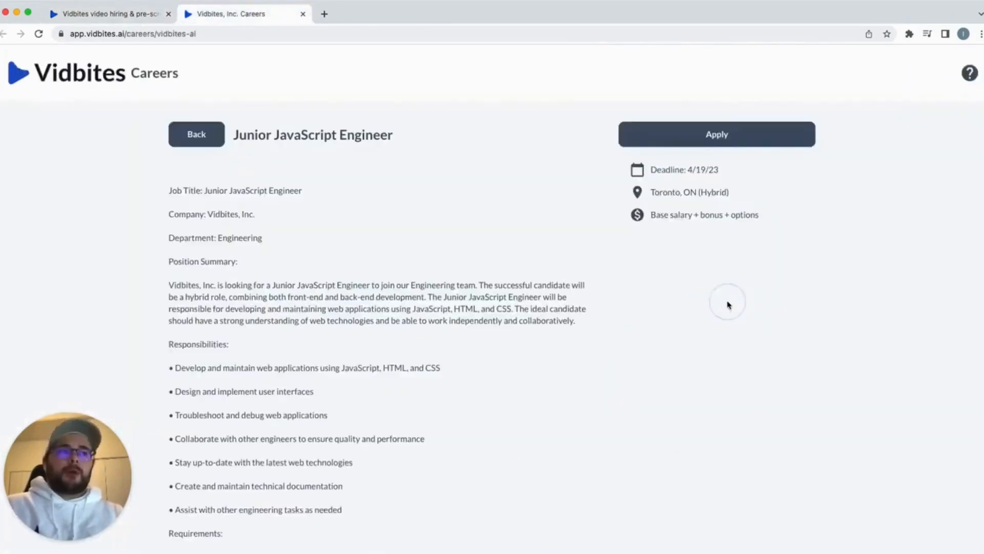
scroll(800, 278, "down", 1)
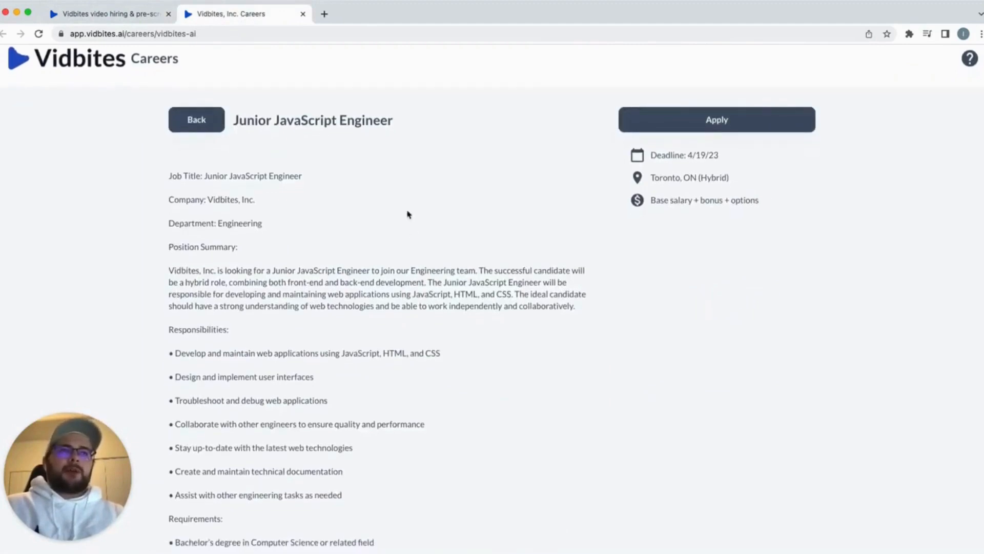
scroll(189, 177, "down", 3)
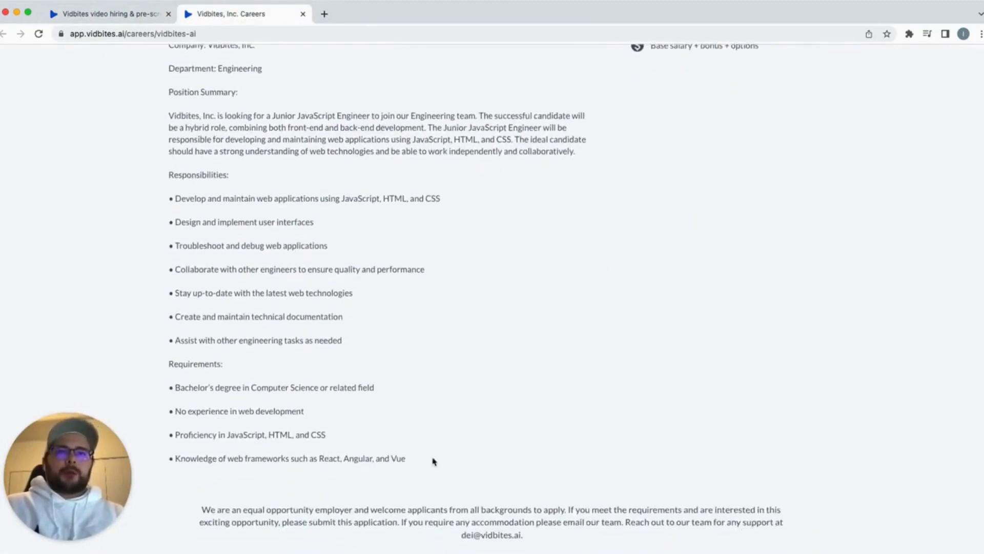
scroll(455, 459, "up", 3)
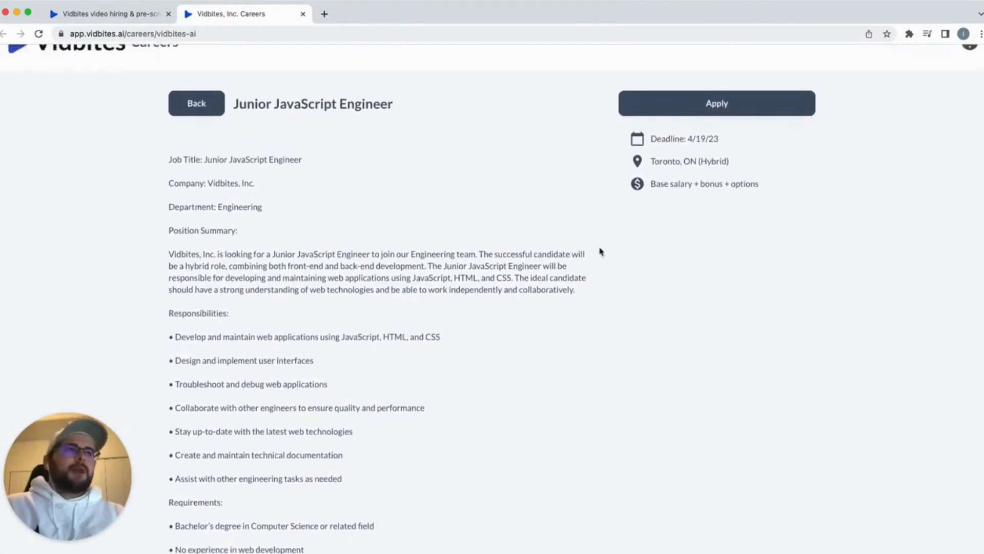
scroll(602, 253, "down", 1)
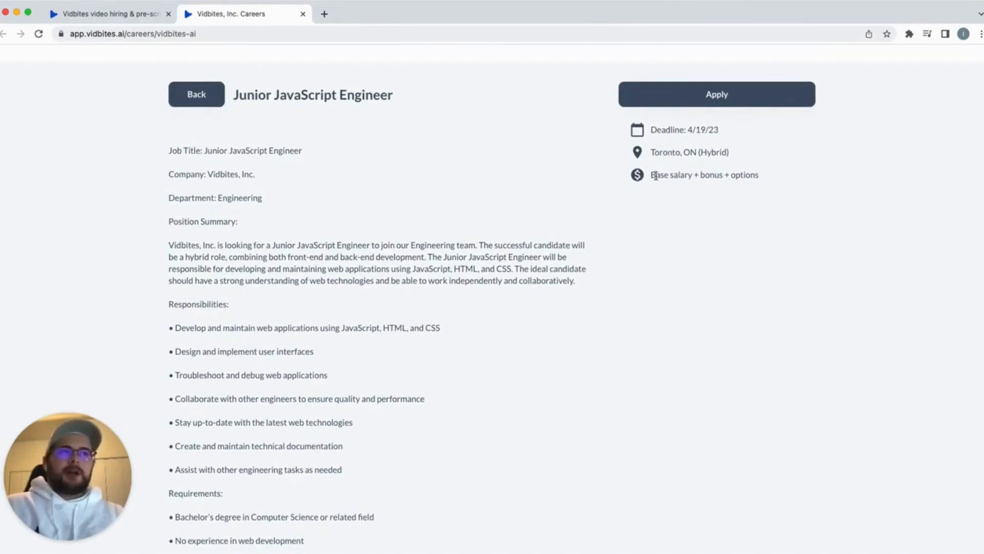
scroll(775, 153, "up", 2)
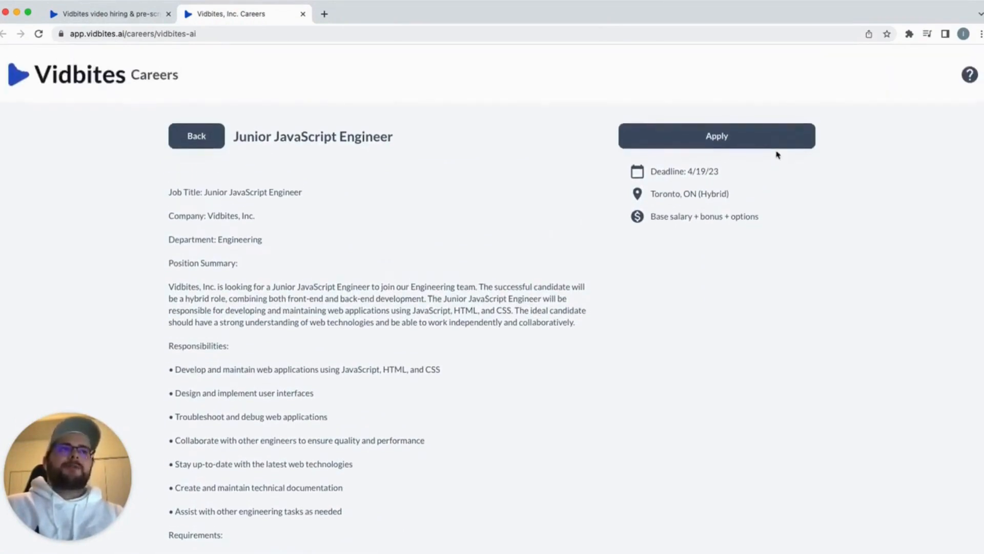
left_click(708, 136)
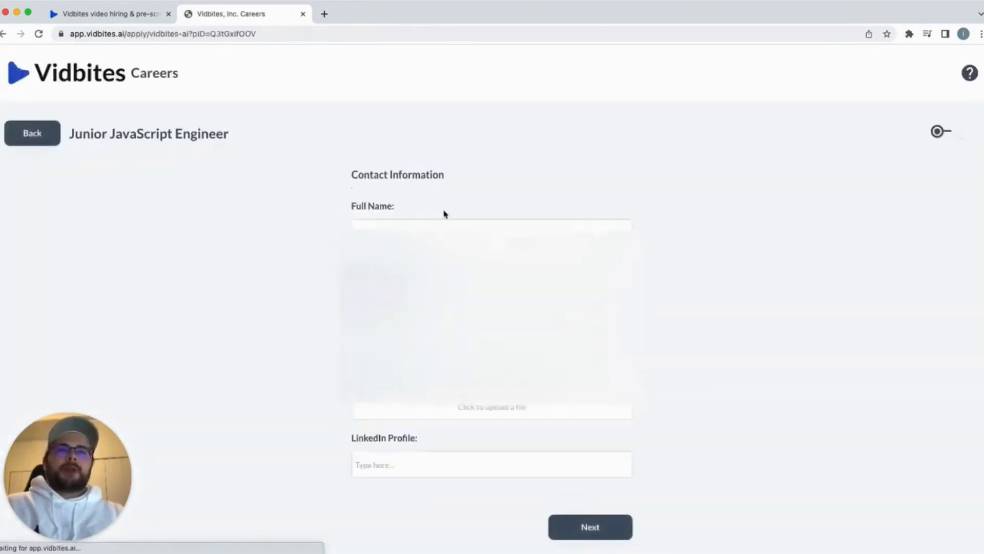
Autofill the applicant's full name and continue to the video question
left_click(433, 274)
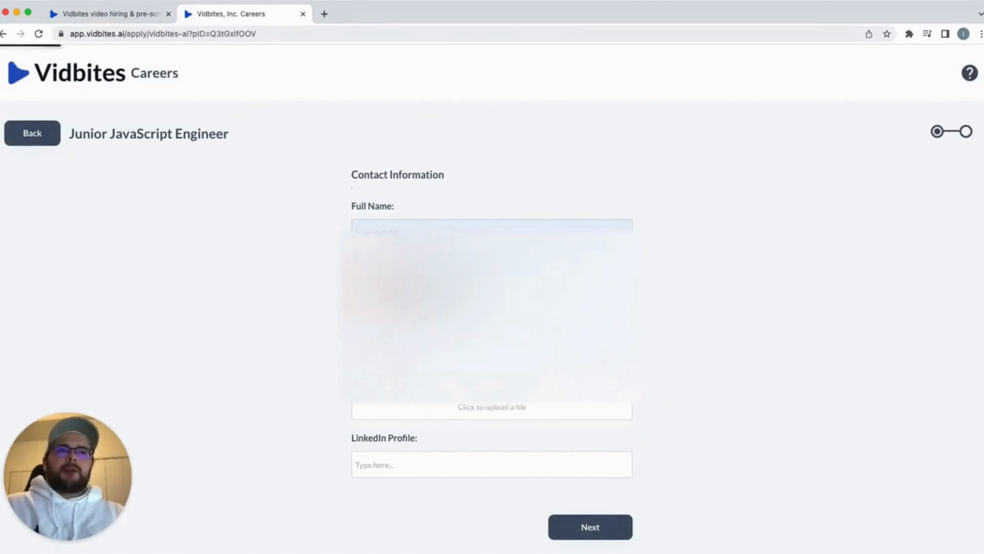
scroll(433, 287, "down", 2)
left_click(589, 475)
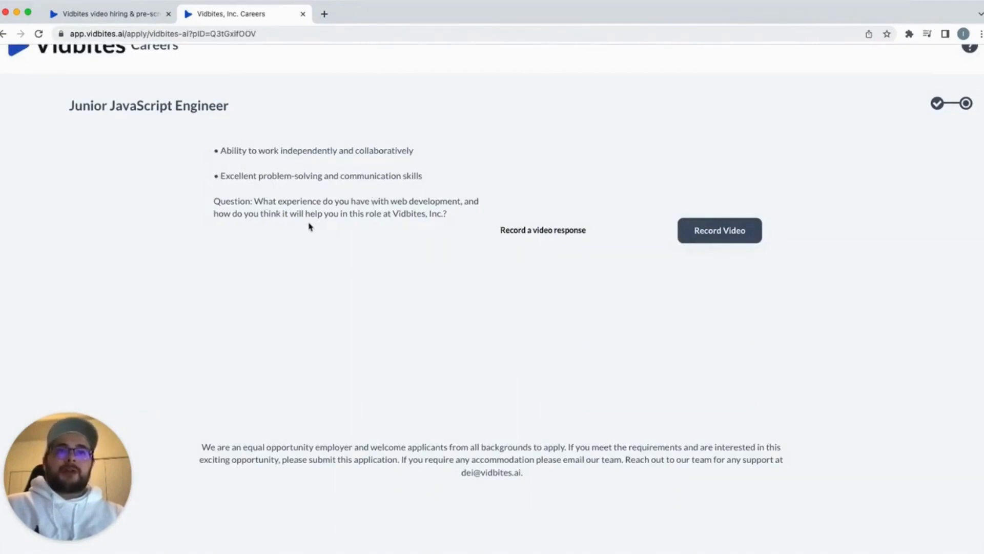
Record a video answer, submit the application, and return to the hiring dashboard
left_click(701, 237)
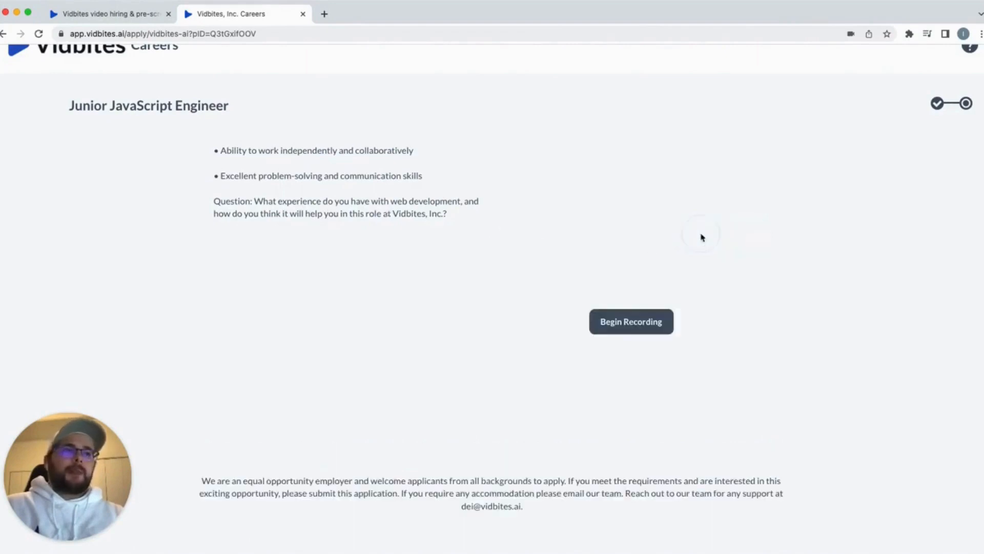
left_click(642, 326)
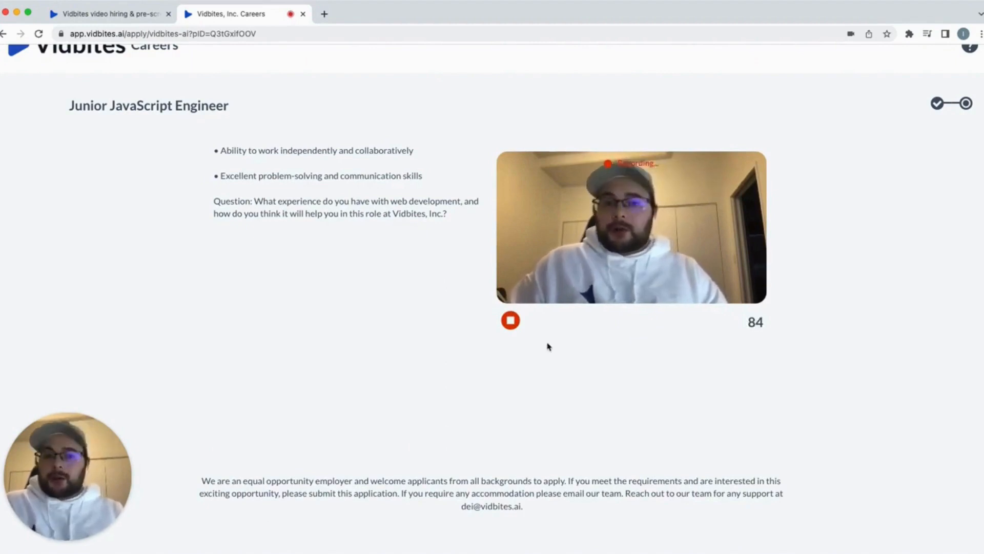
left_click(510, 321)
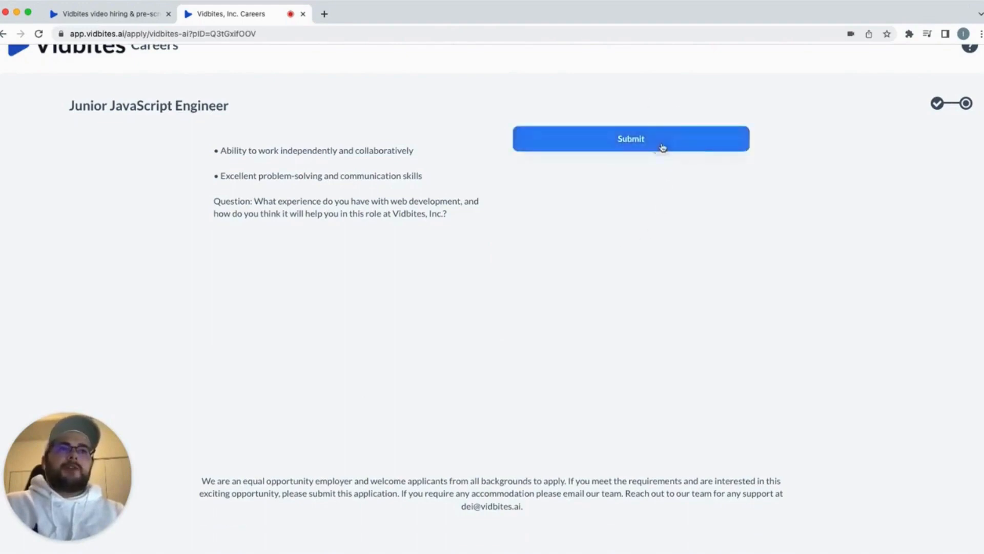
left_click(661, 147)
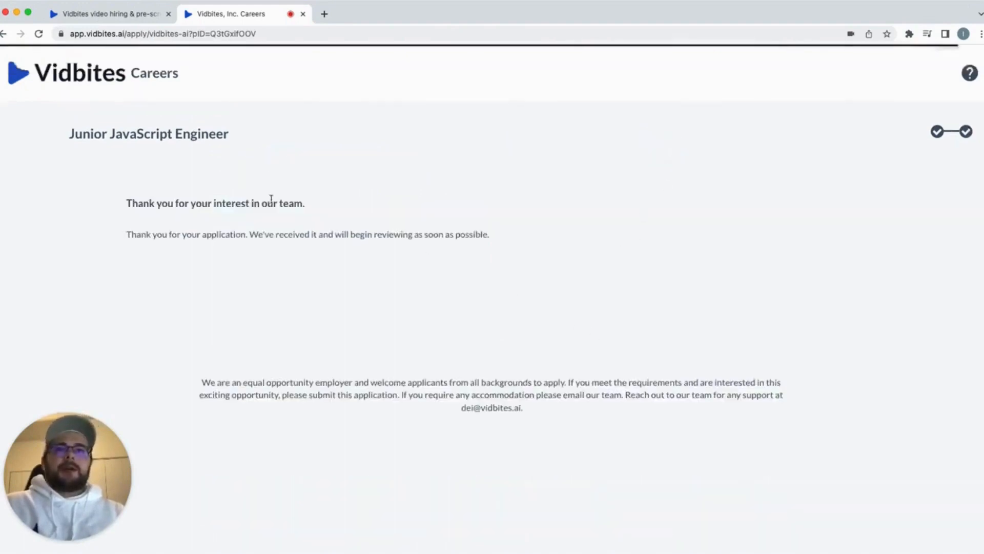
left_click(151, 17)
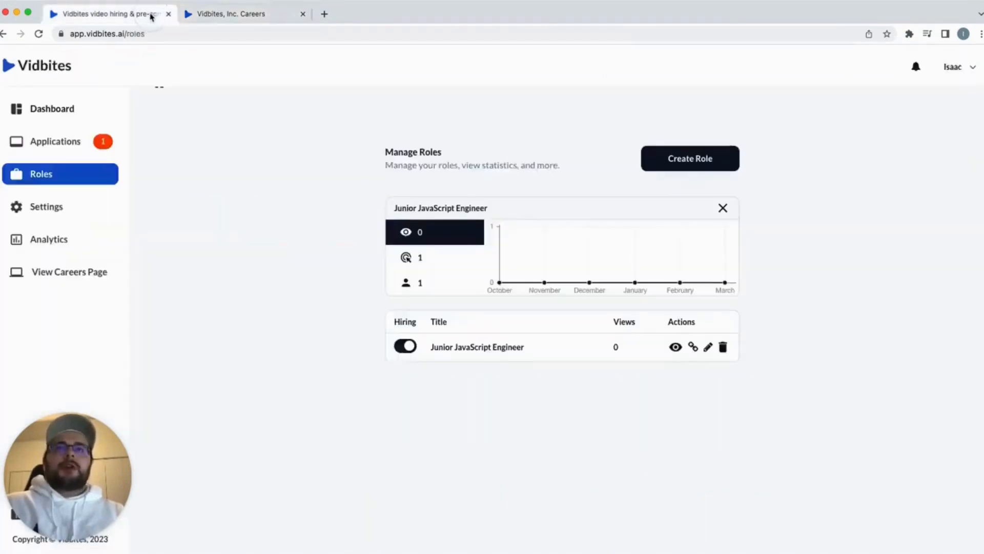
Open Review Applications to see the new Junior JavaScript Engineer application
left_click(77, 148)
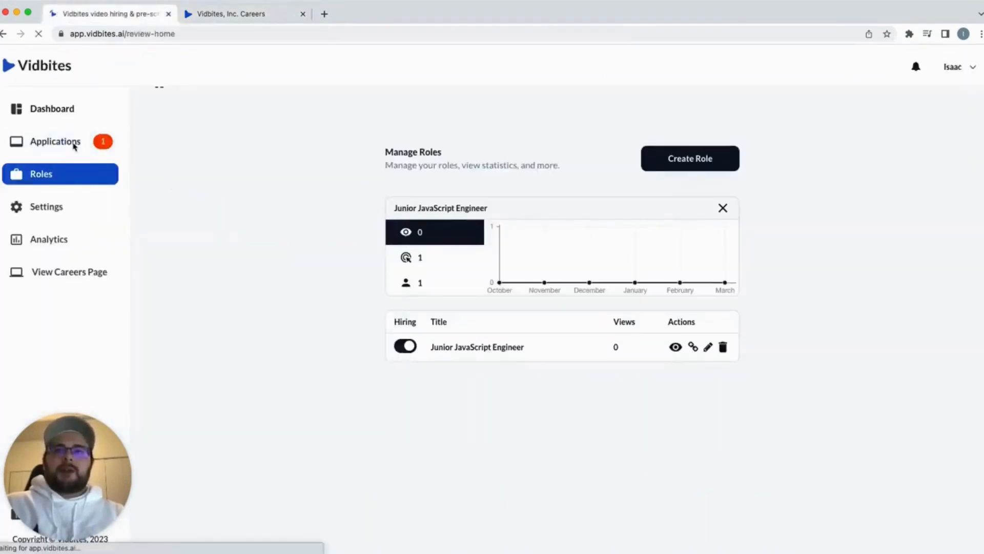